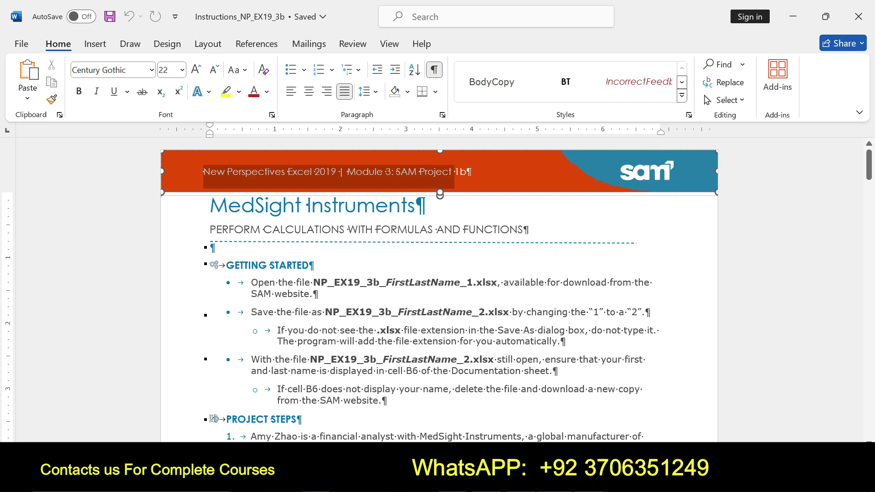
Highlight the MedSight Instruments title and subtitle in yellow in Word, then switch to Excel
{"action": "left_click_drag", "start_coordinate": [391, 174], "coordinate": [466, 173]}
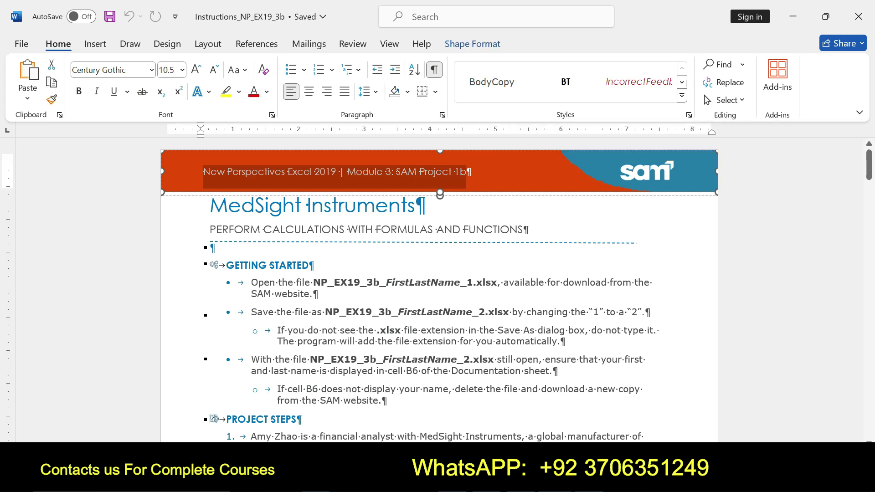
{"action": "left_click_drag", "start_coordinate": [210, 205], "coordinate": [529, 230]}
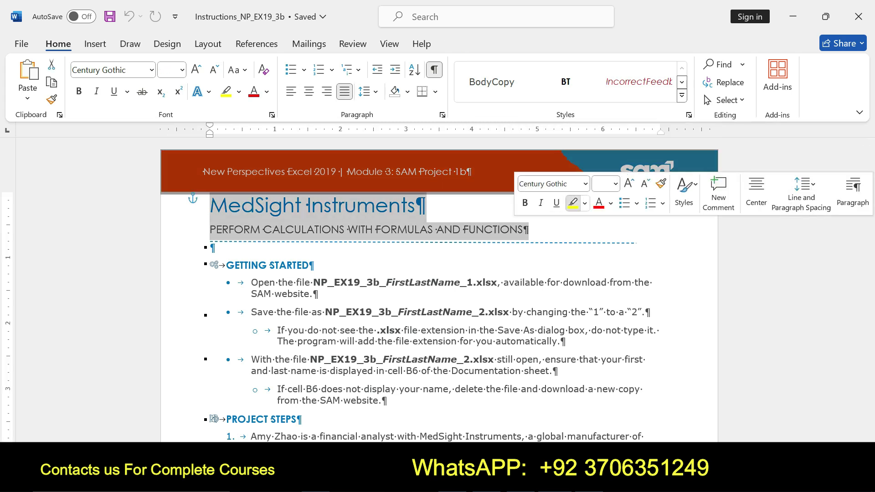
{"action": "left_click", "coordinate": [573, 202]}
{"action": "left_click_drag", "start_coordinate": [210, 205], "coordinate": [436, 231]}
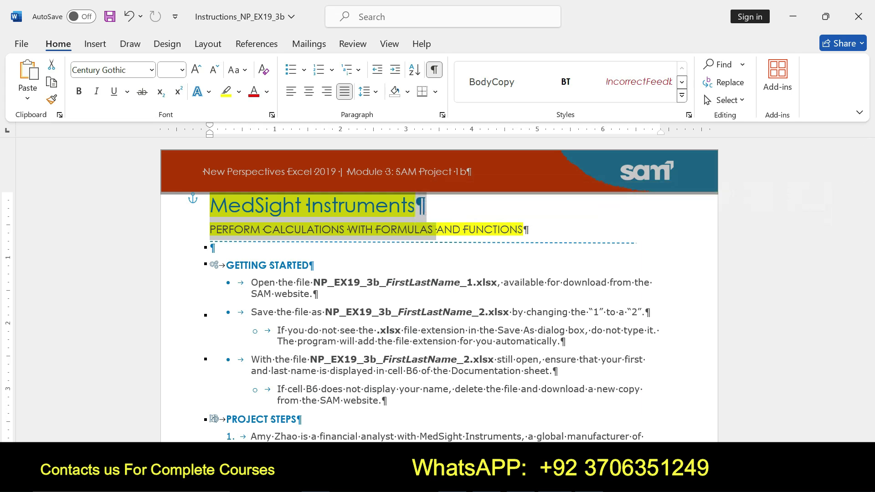
{"action": "key", "text": "alt+Tab"}
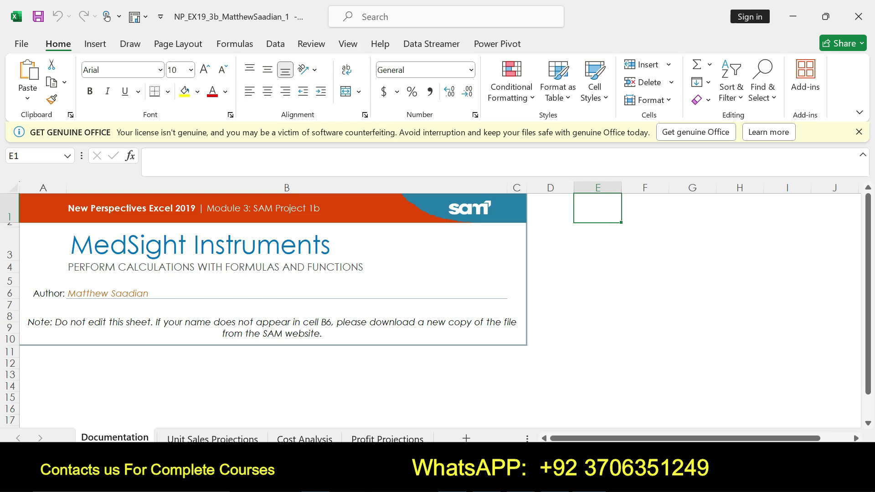
Close the Get Genuine Office bar and browse the Unit Sales, Cost Analysis and Profit Projections sheets
{"action": "left_click", "coordinate": [859, 132]}
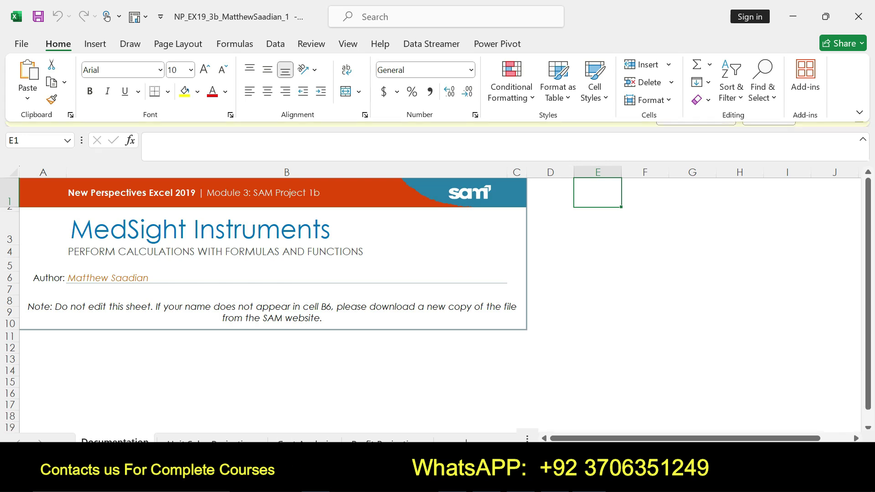
{"action": "left_click", "coordinate": [213, 438]}
{"action": "key", "text": "ctrl+Page_Down"}
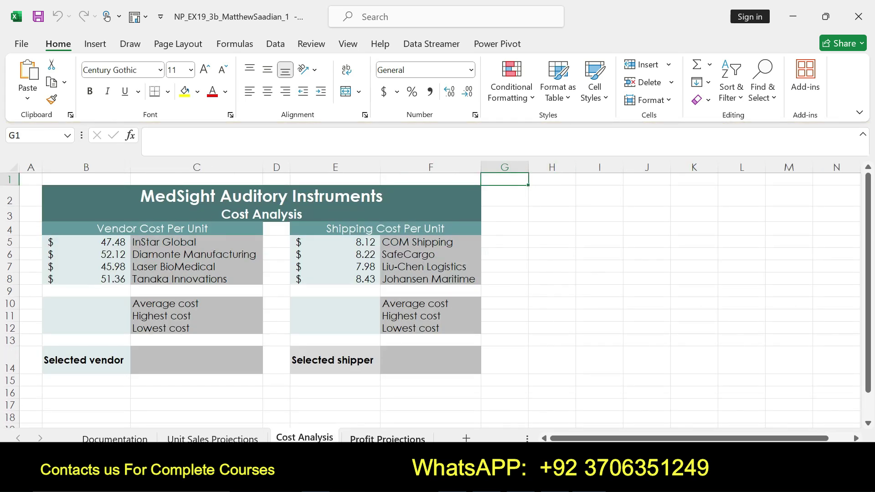
{"action": "key", "text": "ctrl+Page_Down"}
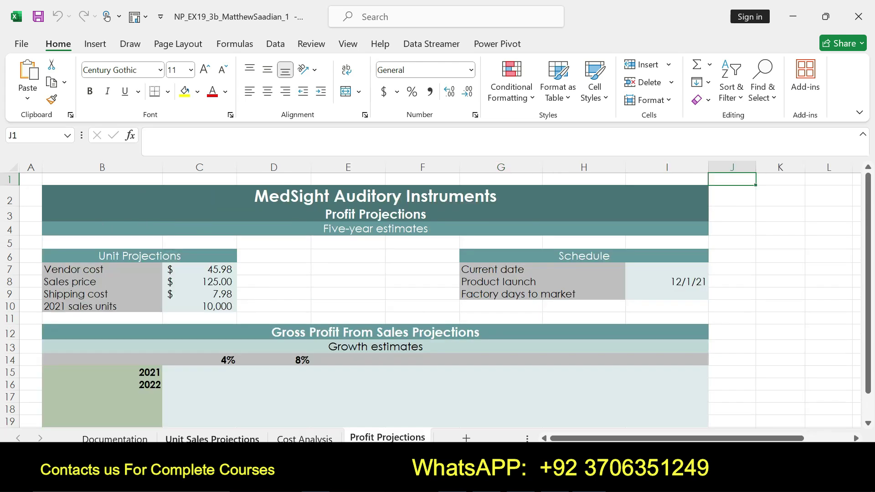
{"action": "key", "text": "ctrl+Page_Up"}
{"action": "key", "text": "ctrl+Page_Up"}
{"action": "key", "text": "ctrl+Page_Up"}
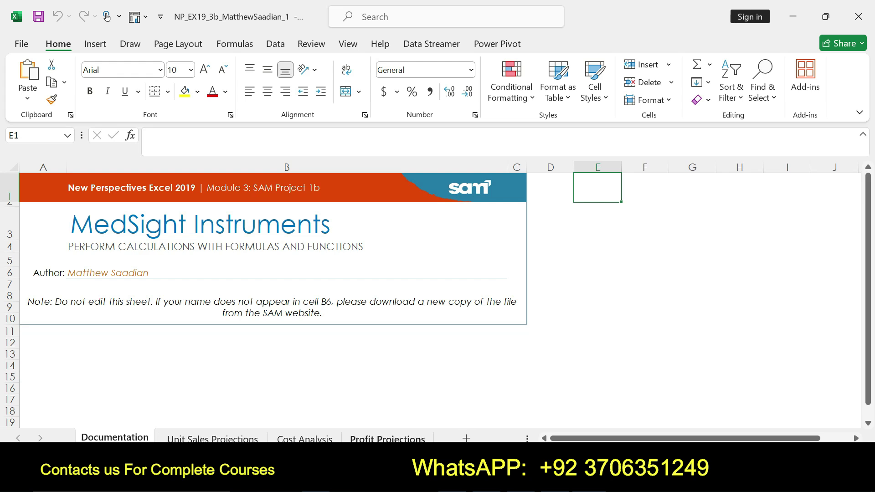
{"action": "key", "text": "alt+Tab"}
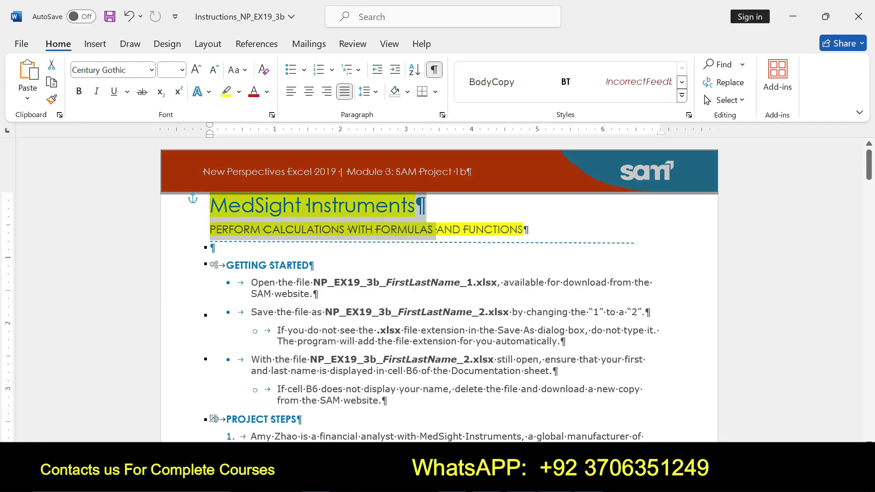
Undo the title highlight, highlight the Getting Started bullets in yellow, then switch to Excel
{"action": "key", "text": "ctrl+z"}
{"action": "key", "text": "ctrl+z"}
{"action": "key", "text": "ctrl+z"}
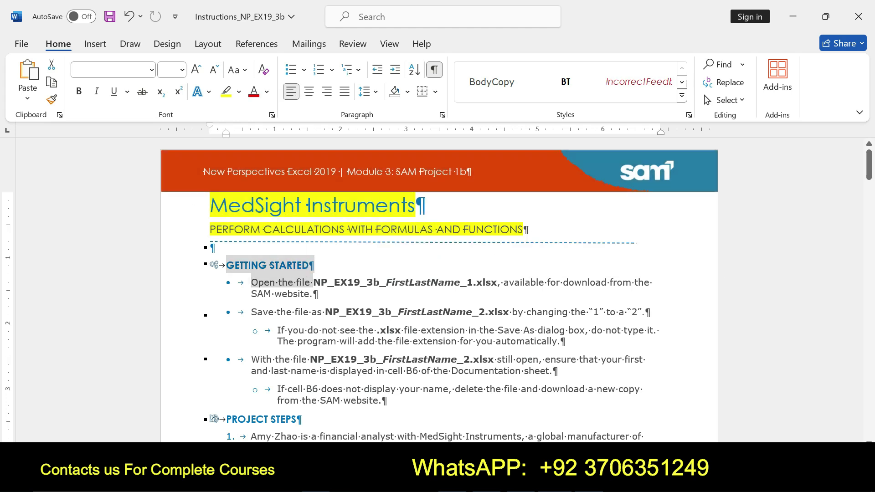
{"action": "key", "text": "ctrl+z"}
{"action": "left_click_drag", "start_coordinate": [251, 282], "coordinate": [387, 401]}
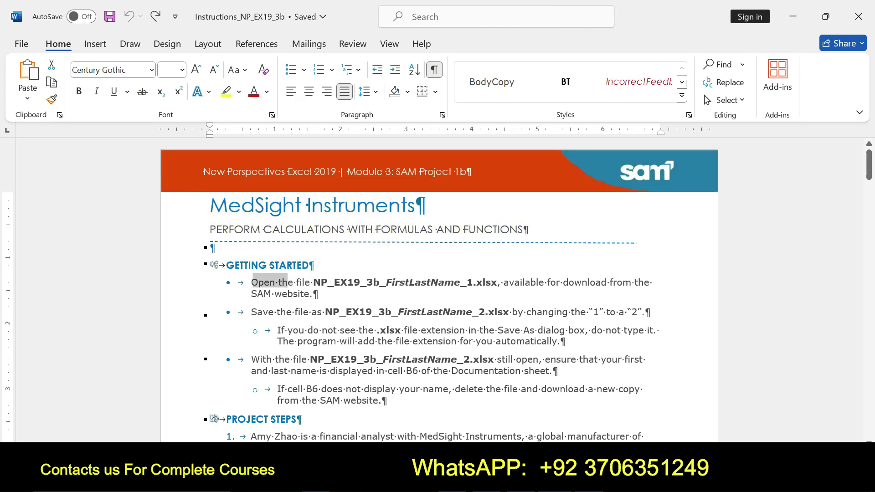
{"action": "left_click", "coordinate": [440, 376]}
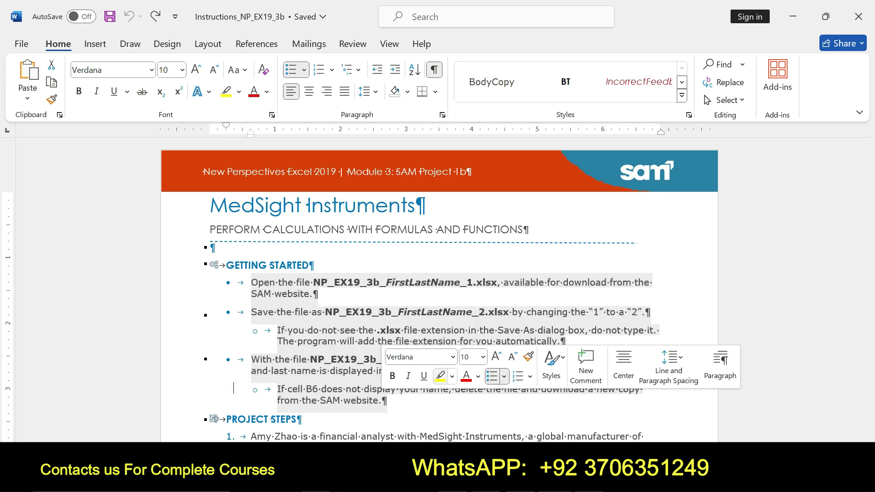
{"action": "mouse_move", "coordinate": [251, 282]}
{"action": "left_mouse_down"}
{"action": "mouse_move", "coordinate": [318, 294]}
{"action": "mouse_move", "coordinate": [556, 371]}
{"action": "mouse_move", "coordinate": [387, 401]}
{"action": "left_mouse_up"}
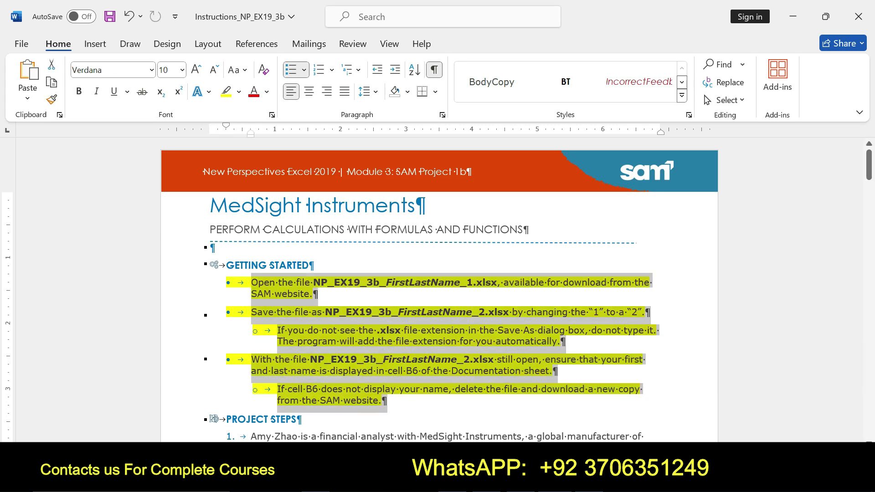
{"action": "left_click", "coordinate": [278, 330]}
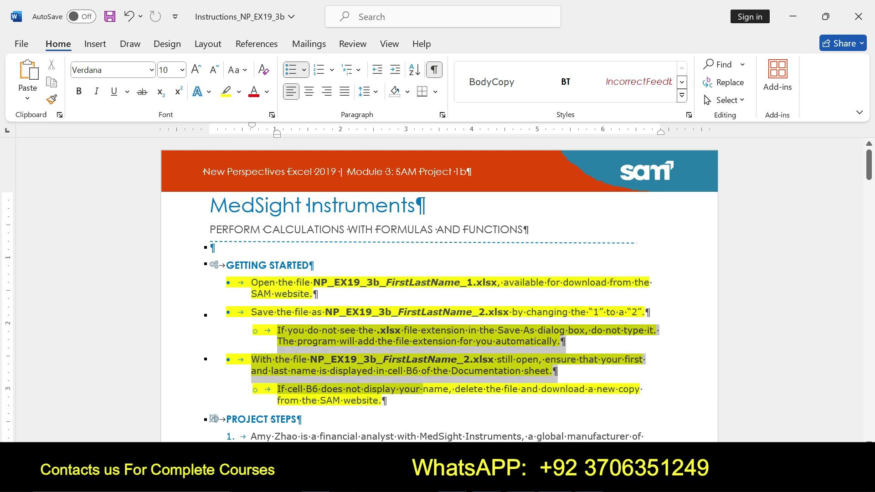
{"action": "left_click_drag", "start_coordinate": [277, 330], "coordinate": [387, 401]}
{"action": "left_click_drag", "start_coordinate": [869, 165], "coordinate": [869, 182]}
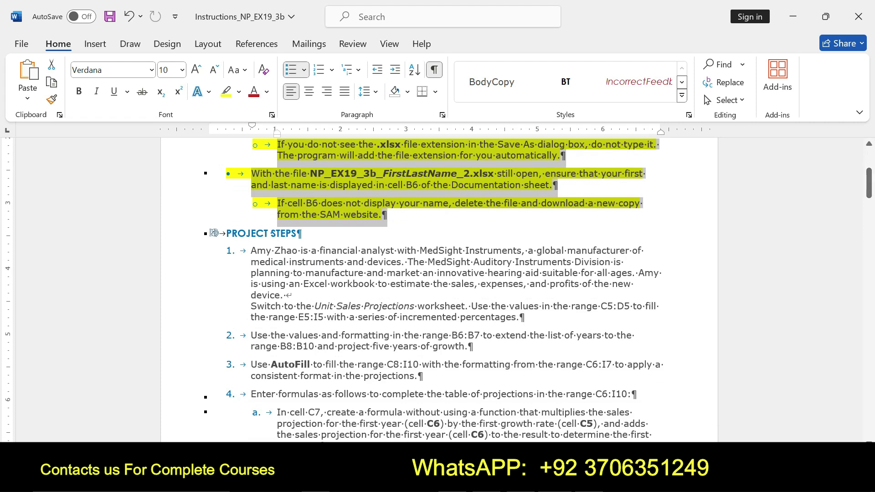
{"action": "key", "text": "alt+Tab"}
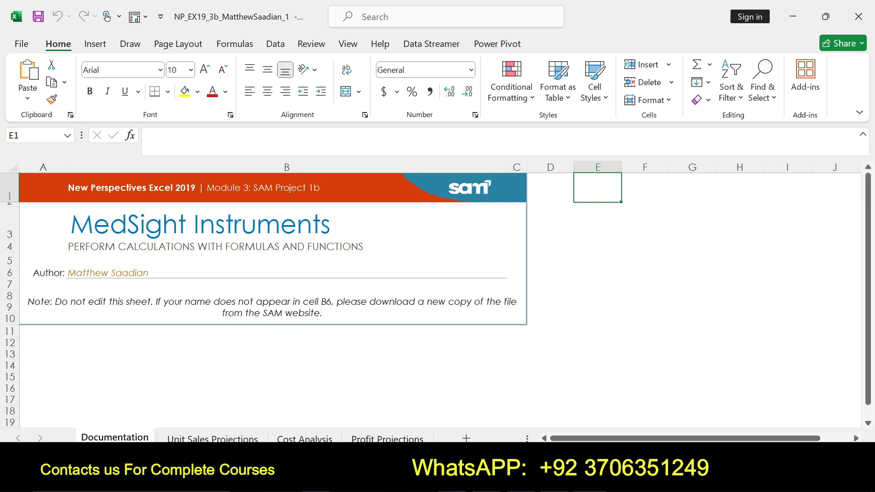
Undo the bullet highlight and highlight the Project Steps heading and step 1 in yellow
{"action": "key", "text": "alt+Tab"}
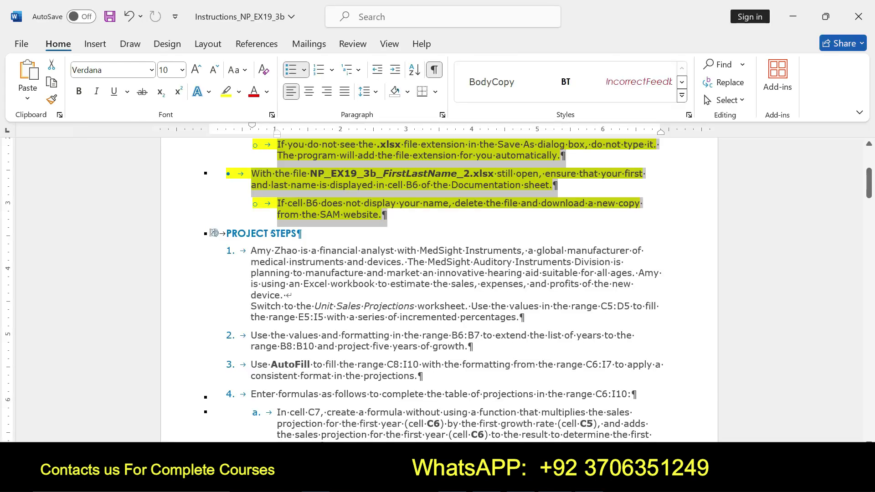
{"action": "key", "text": "ctrl+z"}
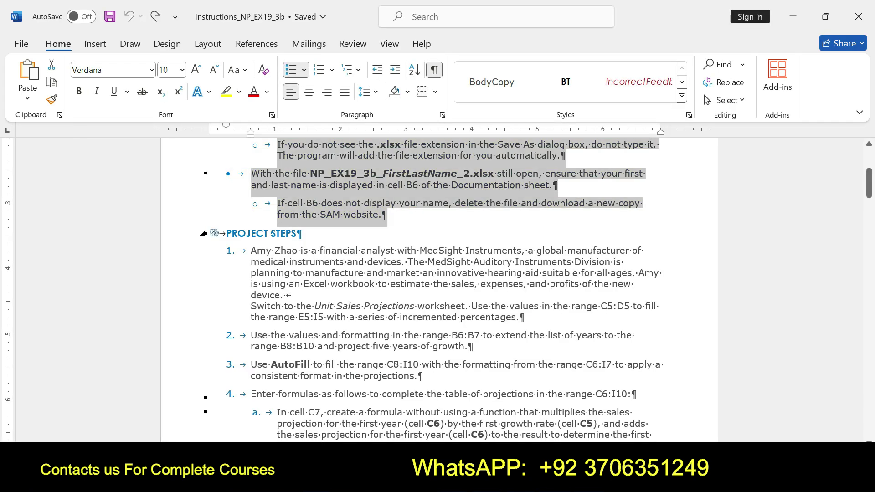
{"action": "left_click_drag", "start_coordinate": [227, 233], "coordinate": [515, 317]}
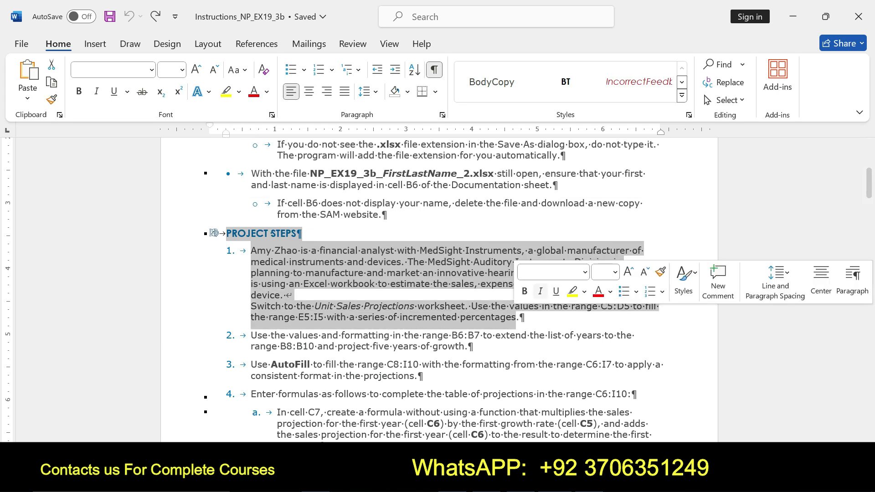
{"action": "left_click", "coordinate": [572, 291]}
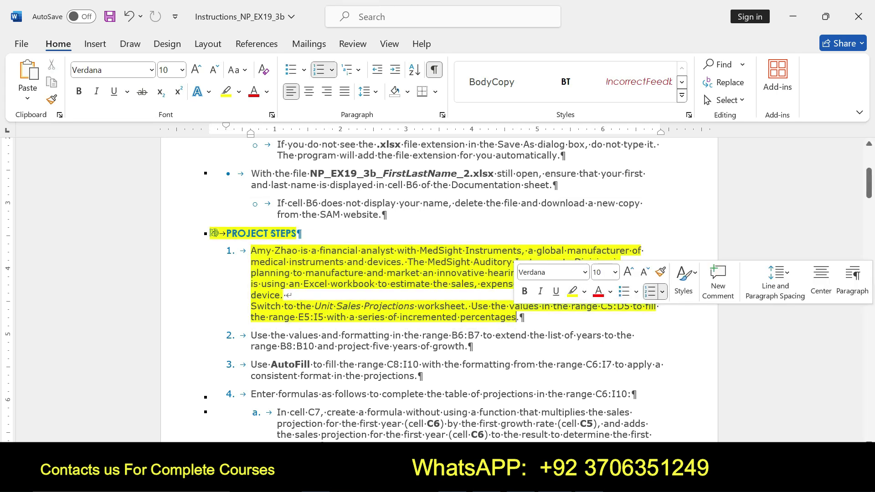
Review step 1's text about C5:D5, then show Excel's Unit Sales Projections sheet
{"action": "mouse_move", "coordinate": [251, 251]}
{"action": "left_mouse_down"}
{"action": "mouse_move", "coordinate": [294, 296]}
{"action": "mouse_move", "coordinate": [524, 317]}
{"action": "left_mouse_up"}
{"action": "left_click_drag", "start_coordinate": [270, 305], "coordinate": [516, 318]}
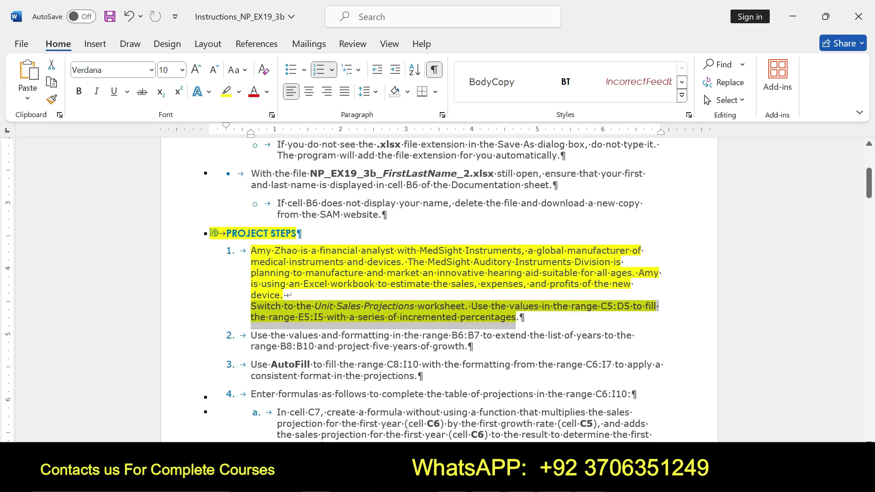
{"action": "left_click_drag", "start_coordinate": [601, 306], "coordinate": [525, 317]}
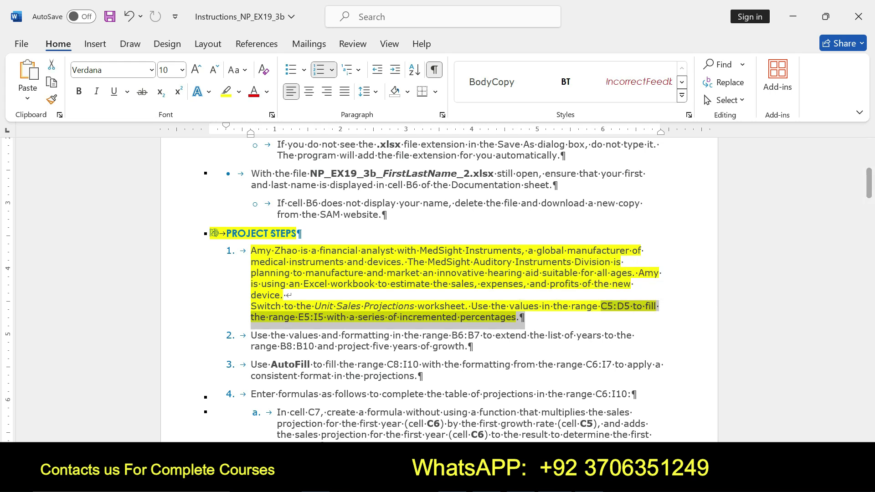
{"action": "key", "text": "alt+Tab"}
{"action": "key", "text": "ctrl+Page_Down"}
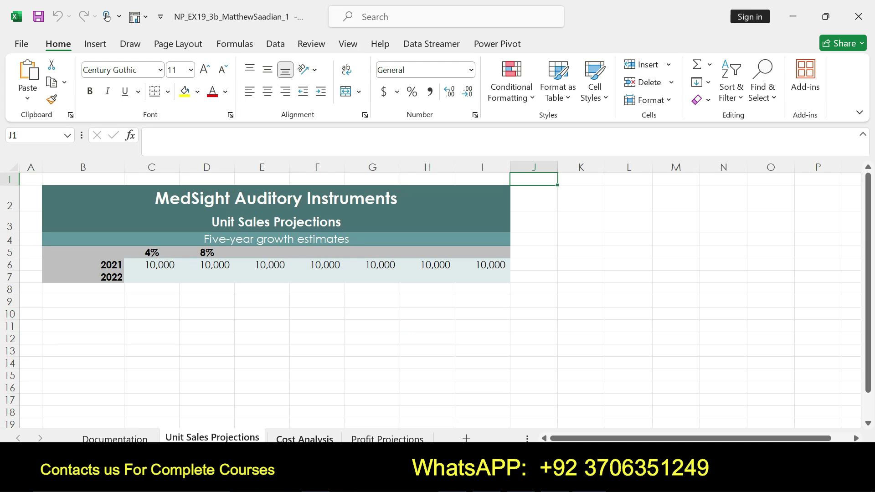
Browse the Cost Analysis and Profit Projections sheets, return to Unit Sales Projections, then go back to Word
{"action": "key", "text": "ctrl+Page_Down"}
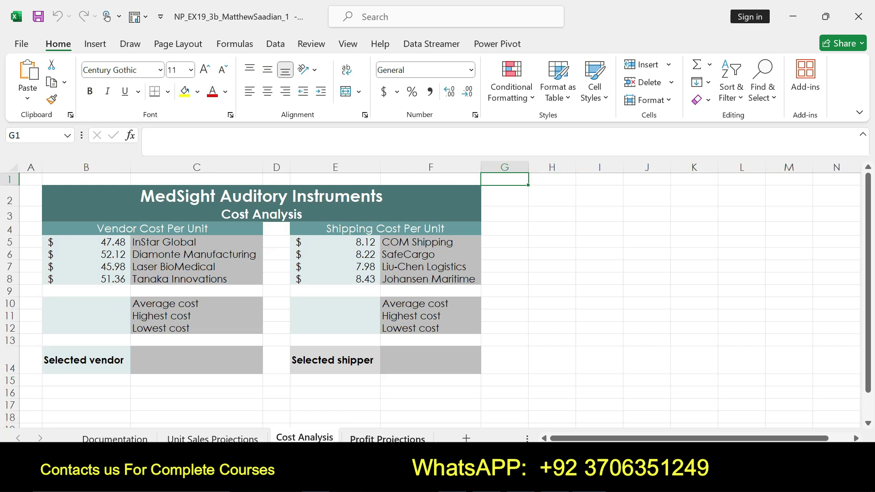
{"action": "key", "text": "ctrl+Page_Down"}
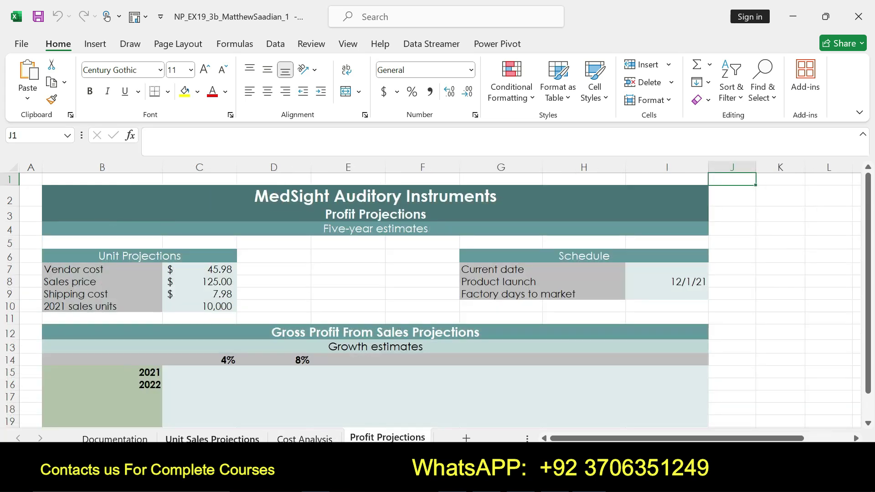
{"action": "key", "text": "ctrl+Page_Up"}
{"action": "key", "text": "ctrl+Page_Up"}
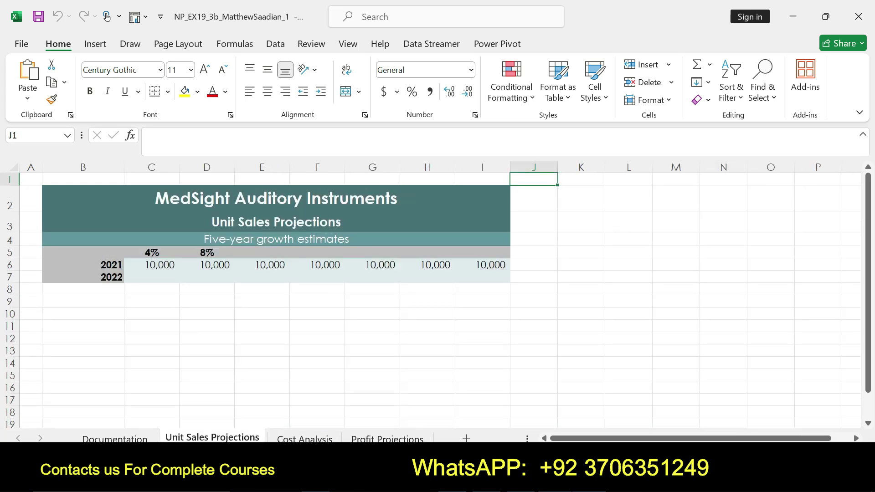
{"action": "key", "text": "alt+Tab"}
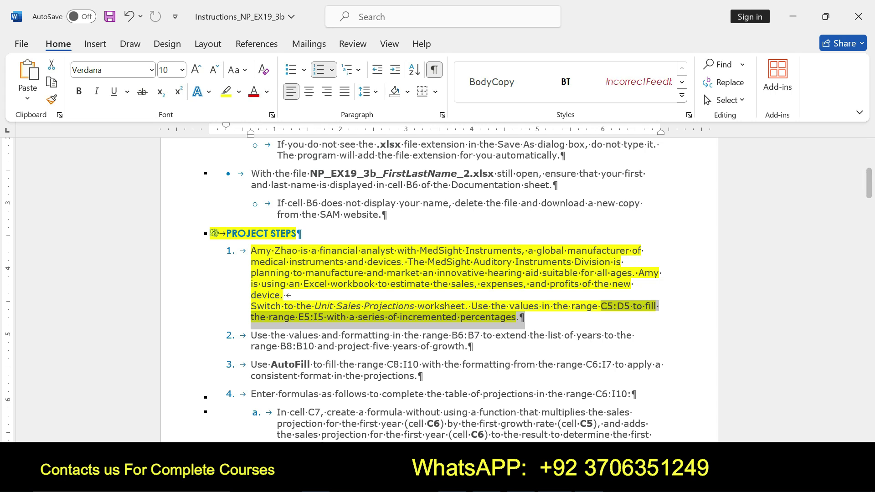
Review step 1's instruction to fill E5:I5 with an incremented series, then return to Excel
{"action": "key", "text": "alt+Tab"}
{"action": "left_click", "coordinate": [270, 306]}
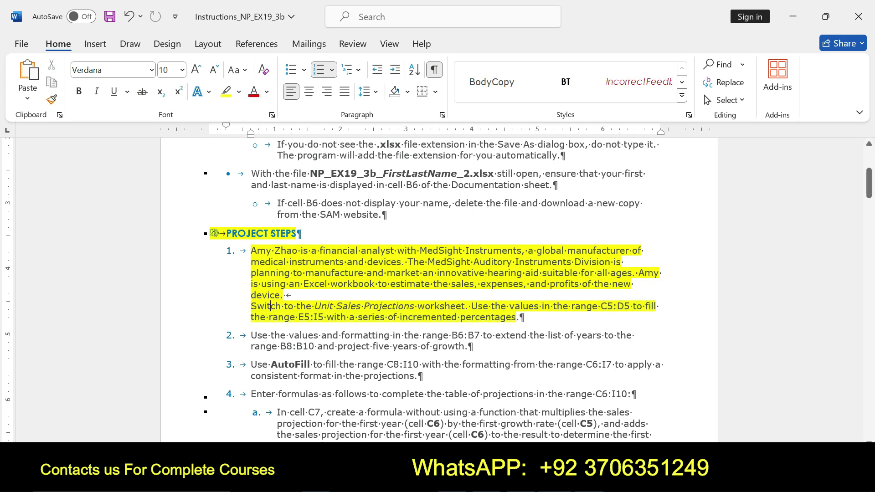
{"action": "left_click_drag", "start_coordinate": [251, 317], "coordinate": [517, 319]}
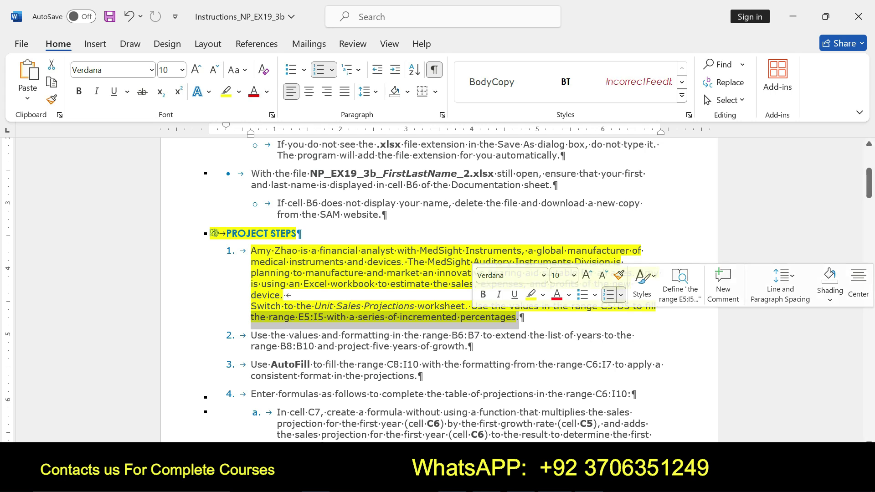
{"action": "left_click_drag", "start_coordinate": [251, 318], "coordinate": [516, 318]}
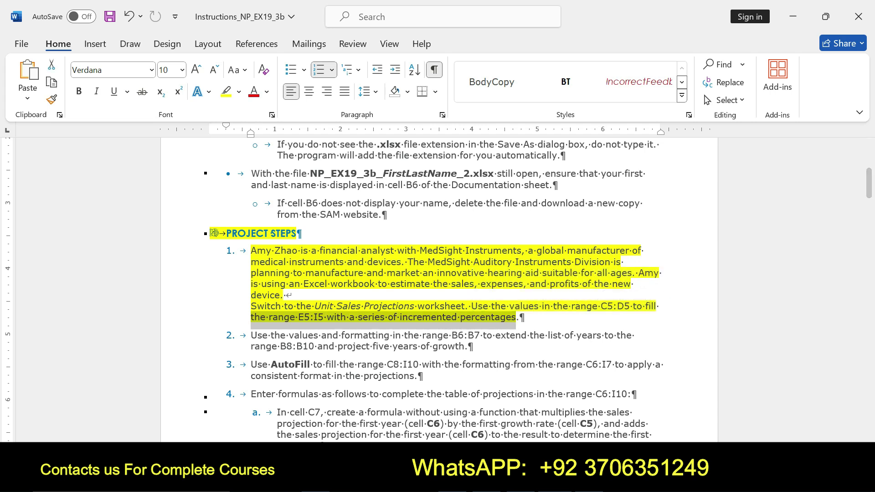
{"action": "key", "text": "alt+Tab"}
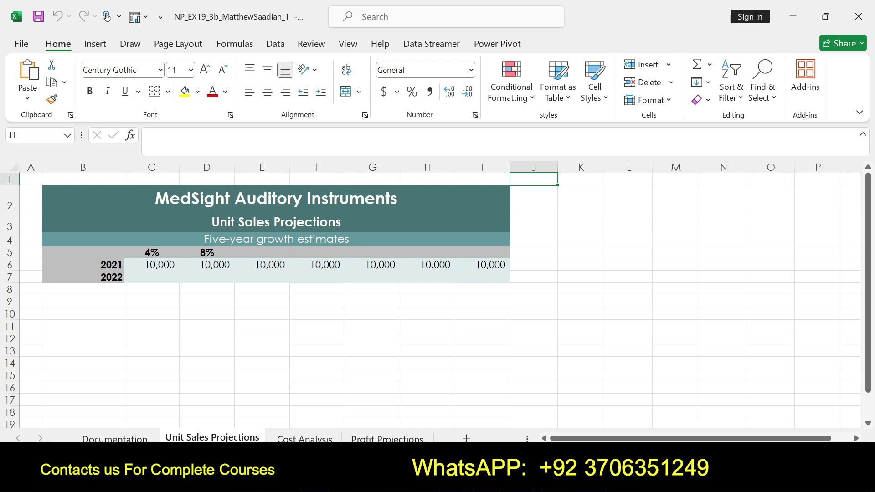
Select the 4% and 8% rates in C5:D5 and fill them to I5, giving 12% through 28%
{"action": "left_click", "coordinate": [152, 252]}
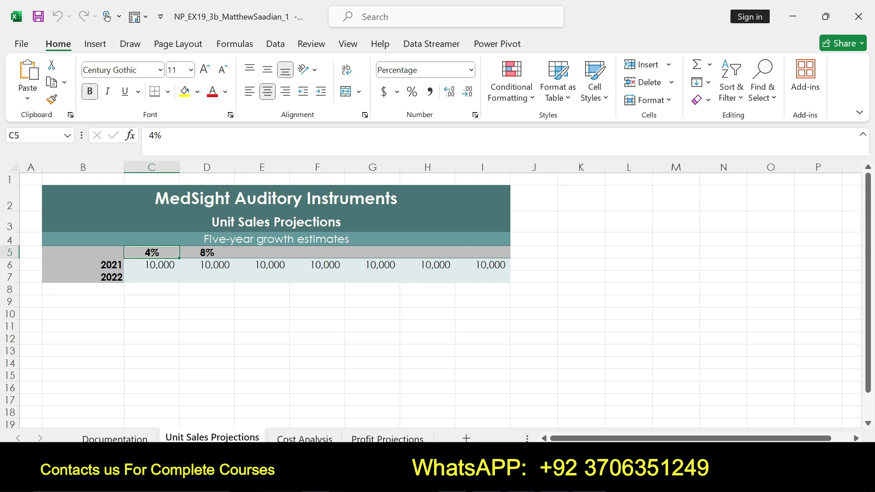
{"action": "left_click_drag", "start_coordinate": [151, 252], "coordinate": [207, 252]}
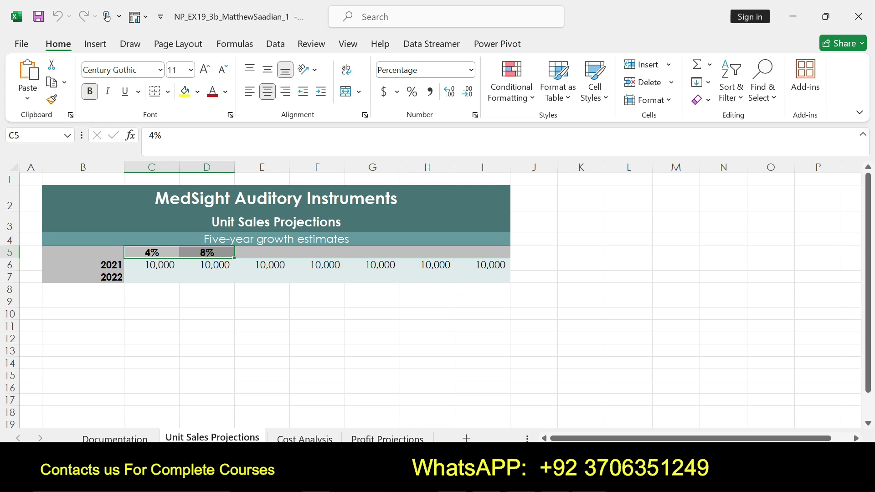
{"action": "key", "text": "alt+Tab"}
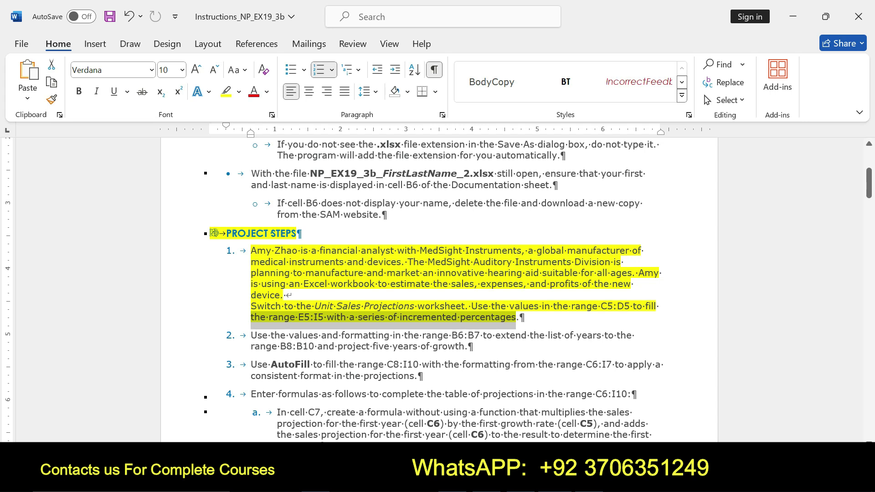
{"action": "left_click", "coordinate": [298, 318]}
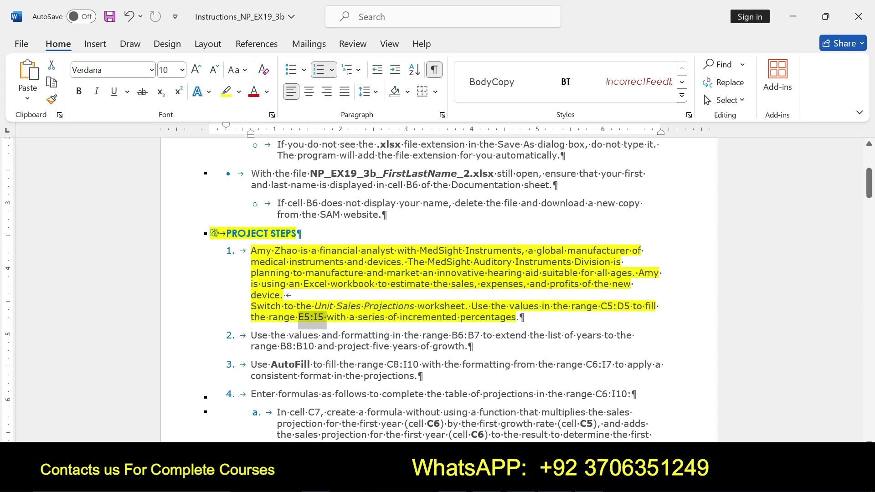
{"action": "key", "text": "alt+Tab"}
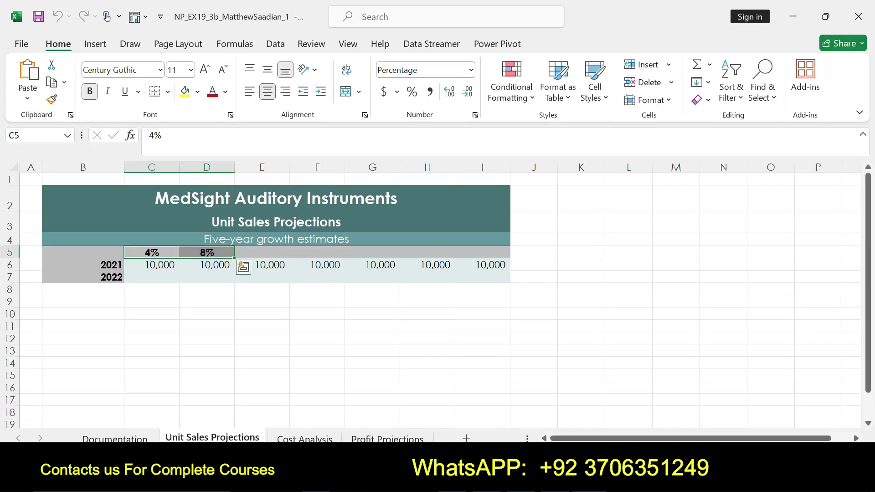
{"action": "left_click_drag", "start_coordinate": [234, 258], "coordinate": [508, 258]}
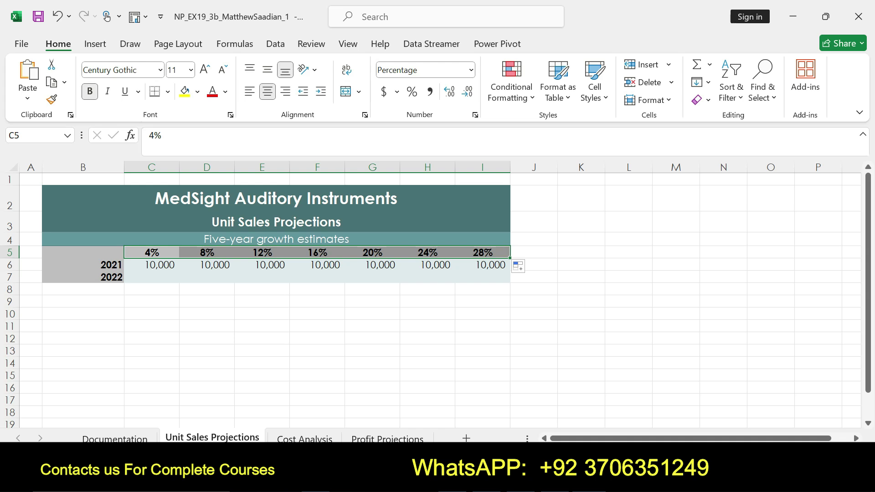
Remove step 1's yellow highlight and highlight step 2 in yellow instead
{"action": "key", "text": "alt+Tab"}
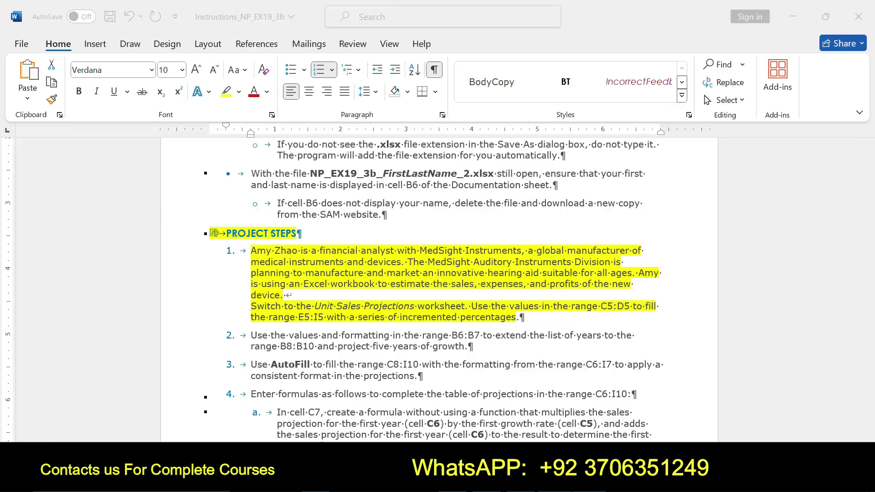
{"action": "key", "text": "ctrl+z"}
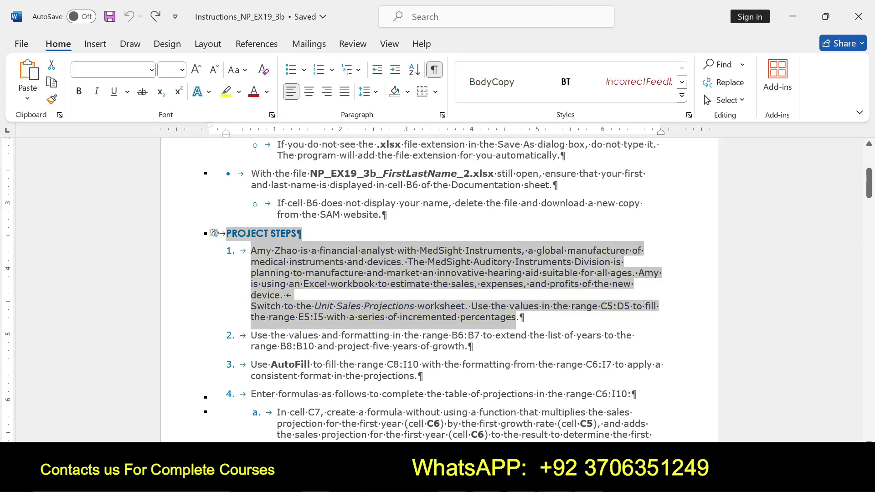
{"action": "left_click_drag", "start_coordinate": [251, 335], "coordinate": [464, 346]}
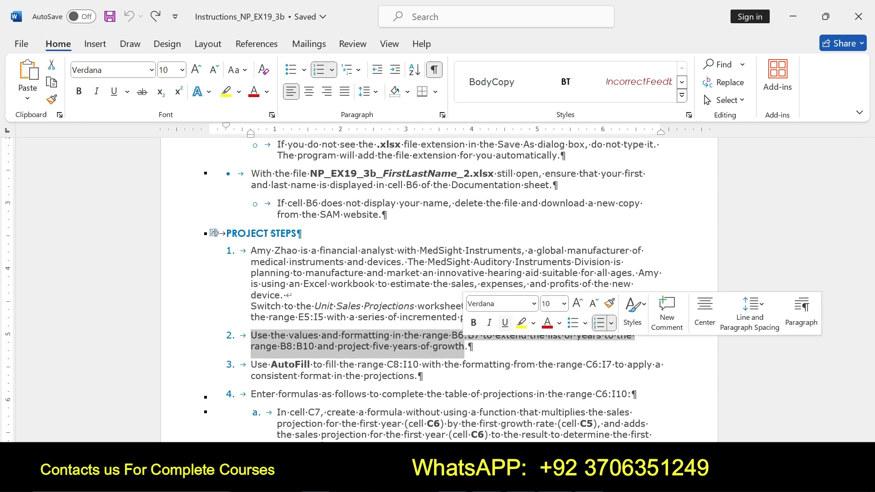
{"action": "left_click", "coordinate": [521, 322]}
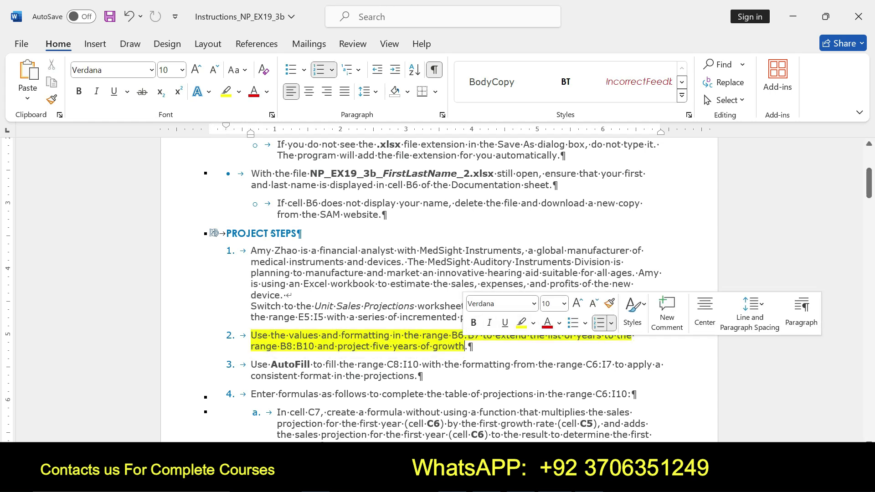
Reselect the full step 2 text several times to review it
{"action": "left_click_drag", "start_coordinate": [251, 336], "coordinate": [473, 346]}
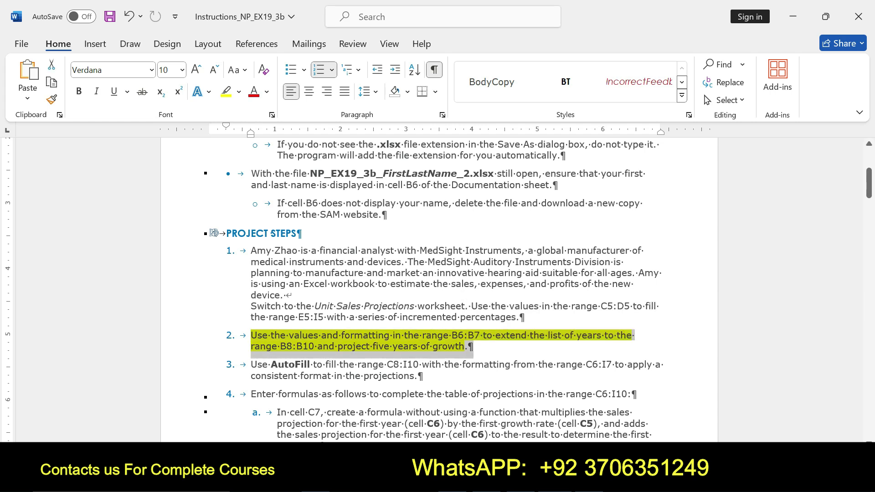
{"action": "left_click", "coordinate": [251, 335]}
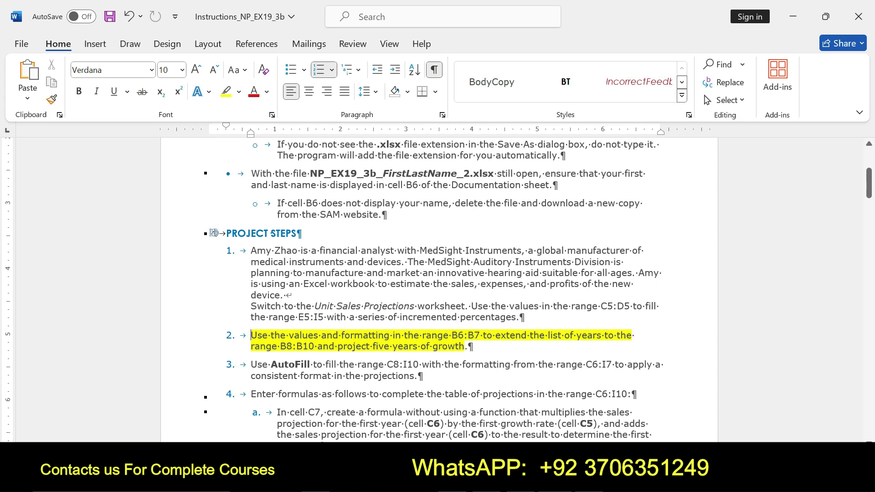
{"action": "left_click_drag", "start_coordinate": [251, 335], "coordinate": [470, 346]}
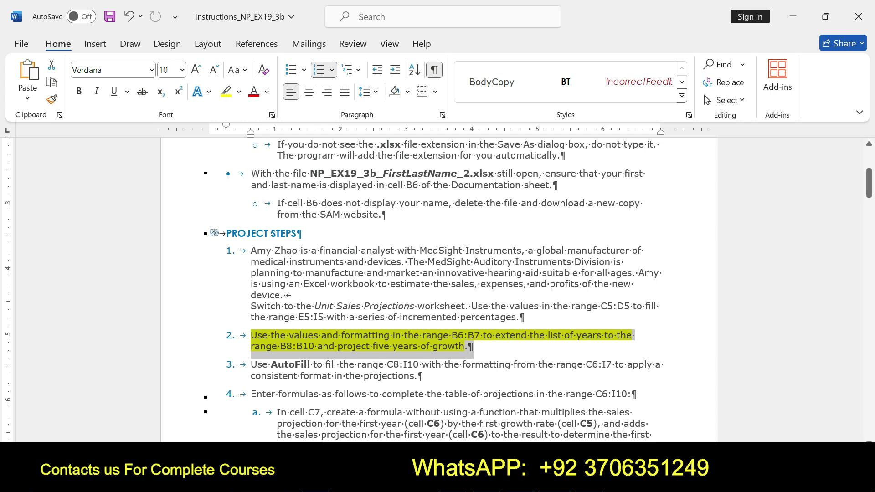
{"action": "left_click", "coordinate": [262, 335]}
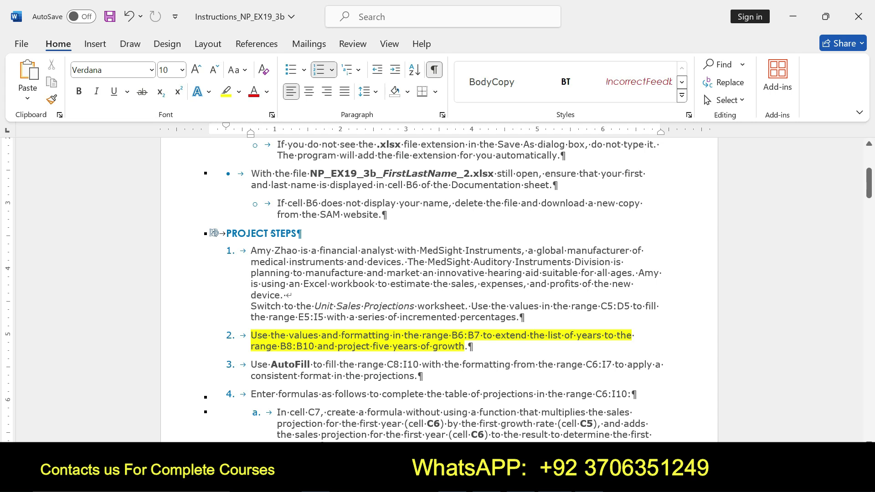
{"action": "left_click_drag", "start_coordinate": [262, 335], "coordinate": [472, 346]}
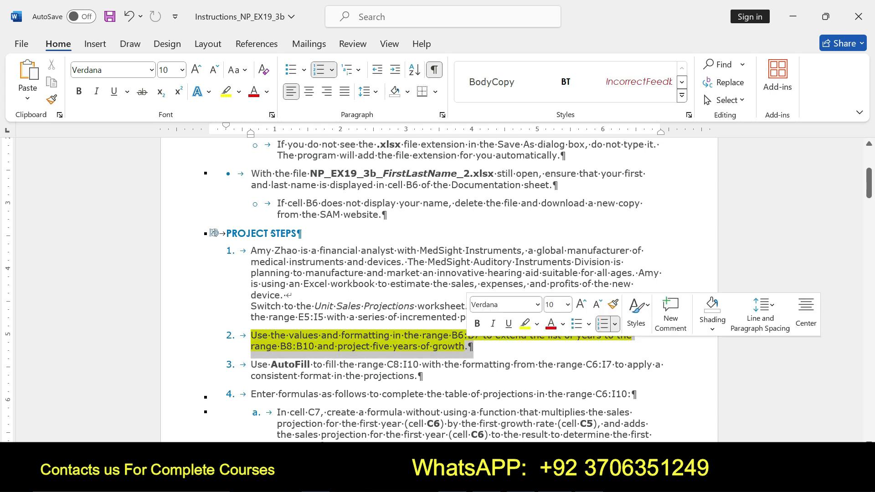
{"action": "left_click", "coordinate": [443, 336]}
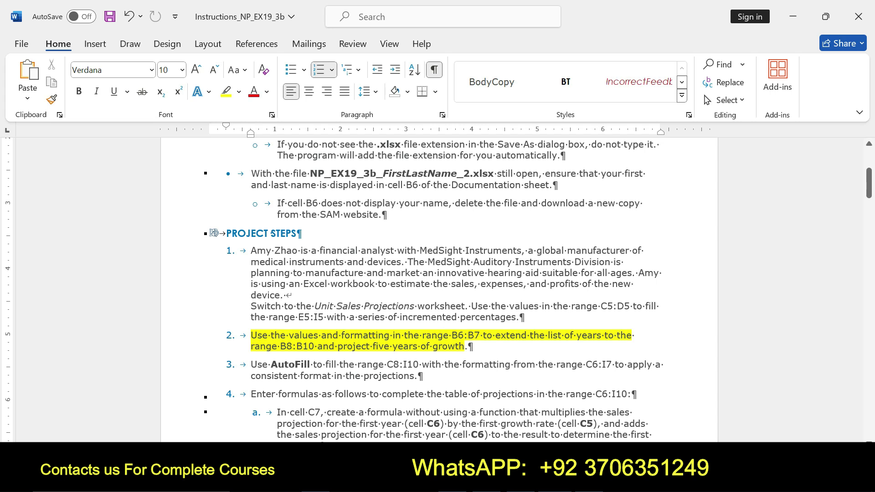
Mark step 2's wording from B6:B7 through the B8:B10 five-year instruction
{"action": "left_click_drag", "start_coordinate": [451, 336], "coordinate": [471, 347]}
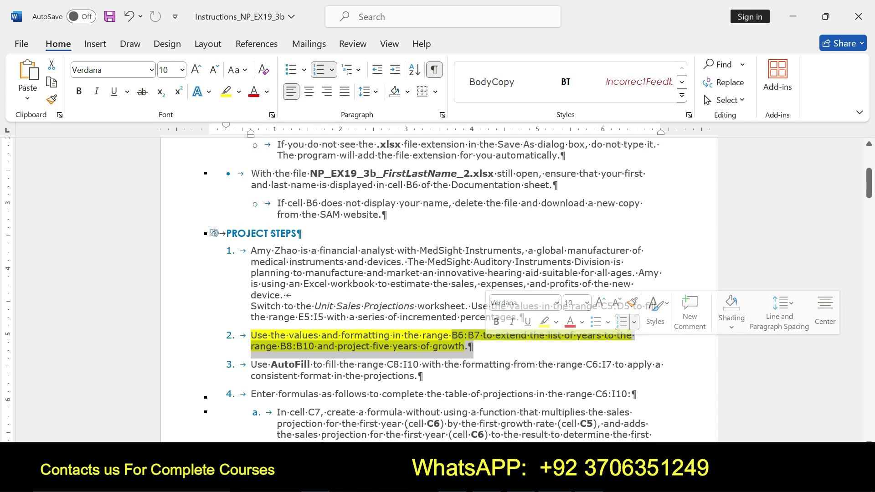
{"action": "left_click", "coordinate": [458, 335]}
{"action": "left_click_drag", "start_coordinate": [452, 336], "coordinate": [473, 346]}
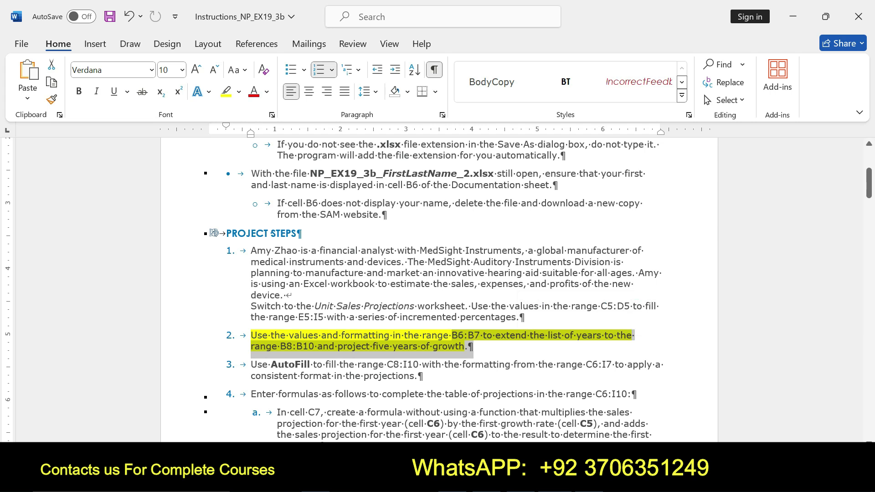
{"action": "left_click", "coordinate": [281, 346]}
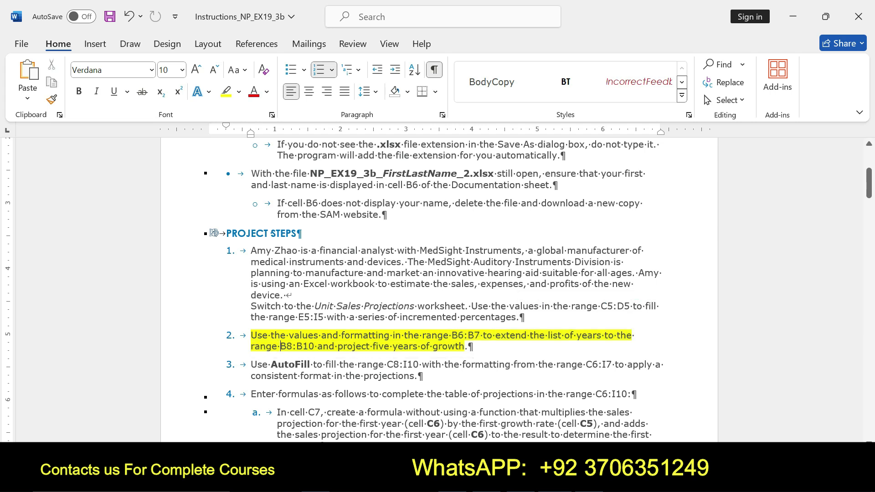
{"action": "left_click_drag", "start_coordinate": [281, 346], "coordinate": [467, 346]}
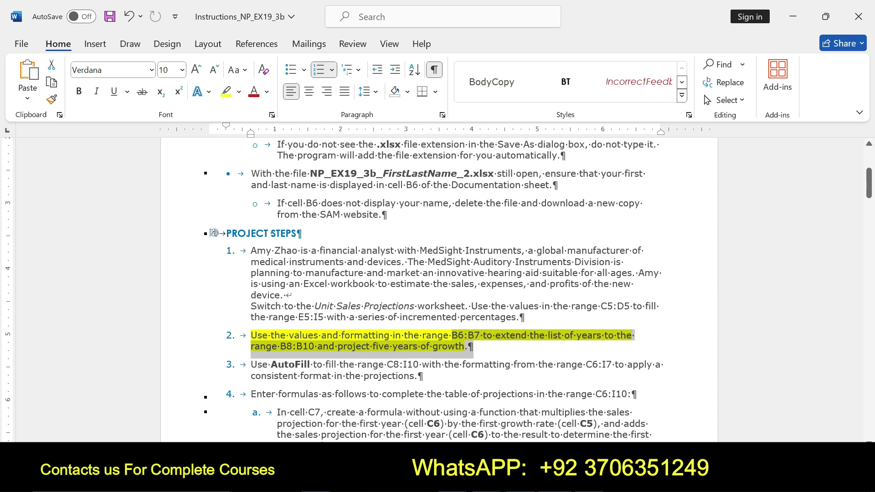
Fill the years from B6:B7 down to 2025 in B10, then remove step 2's yellow highlight
{"action": "key", "text": "alt+Tab"}
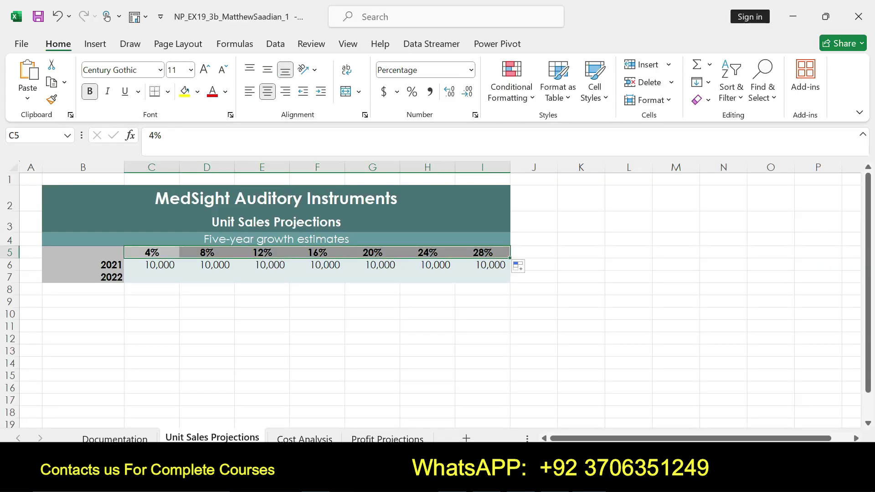
{"action": "left_click_drag", "start_coordinate": [82, 265], "coordinate": [83, 277]}
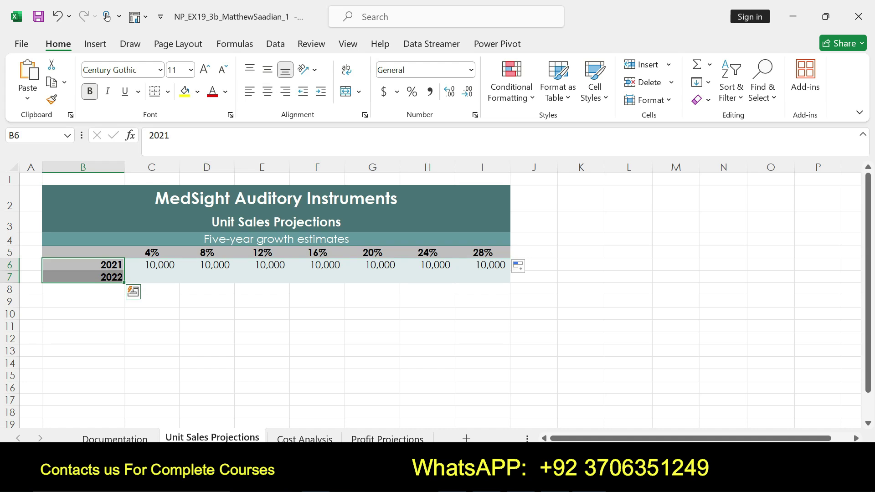
{"action": "key", "text": "alt+Tab"}
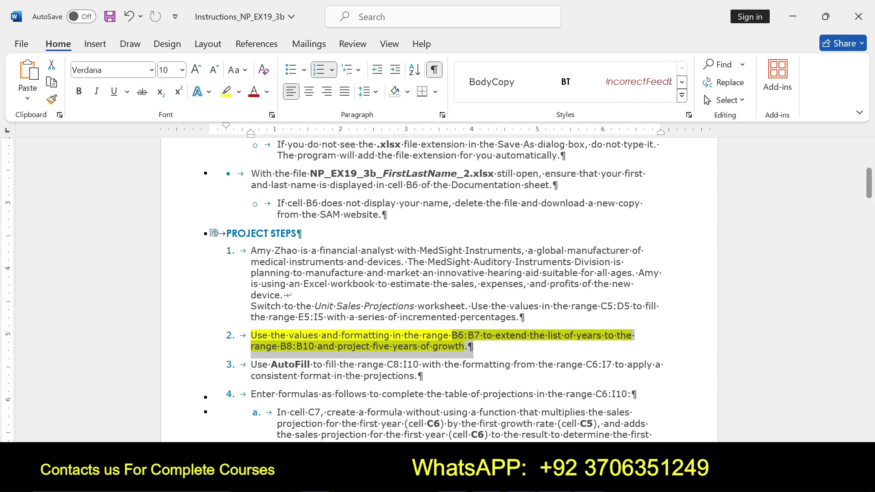
{"action": "key", "text": "alt+Tab"}
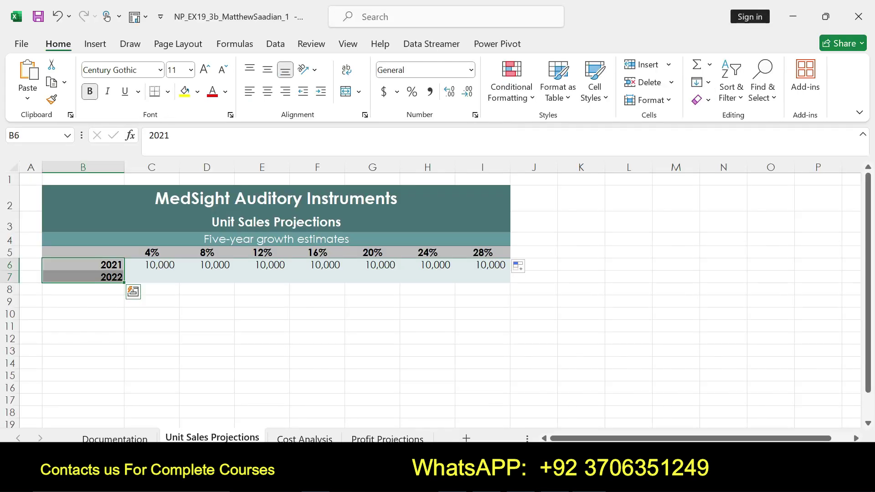
{"action": "left_click_drag", "start_coordinate": [124, 283], "coordinate": [124, 319]}
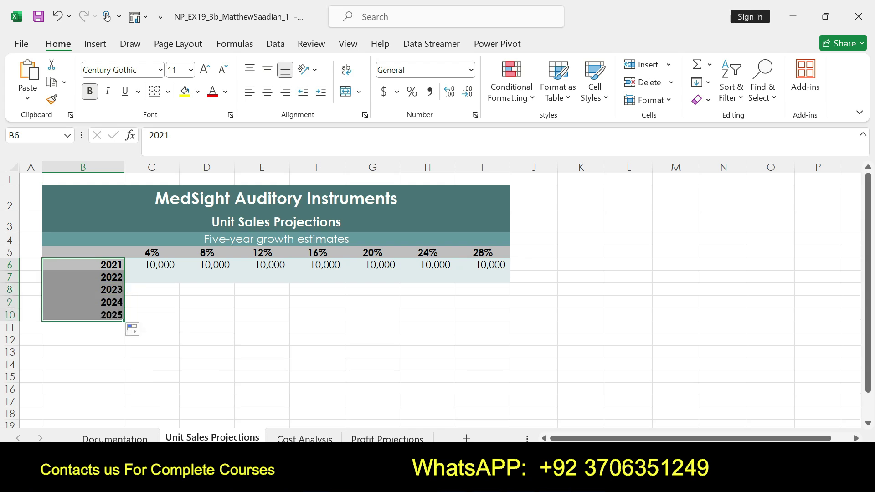
{"action": "key", "text": "alt+Tab"}
{"action": "key", "text": "ctrl+z"}
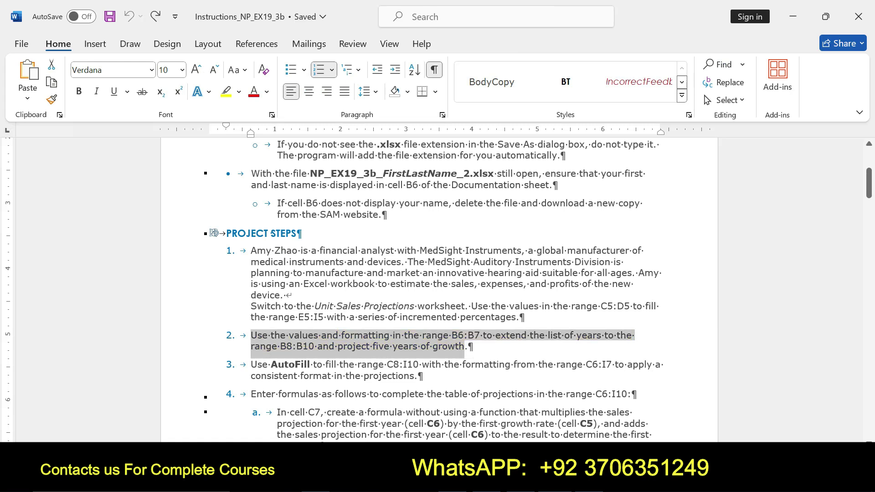
Highlight step 3, the AutoFill instruction for C8:I10, in yellow
{"action": "left_click_drag", "start_coordinate": [251, 365], "coordinate": [424, 377]}
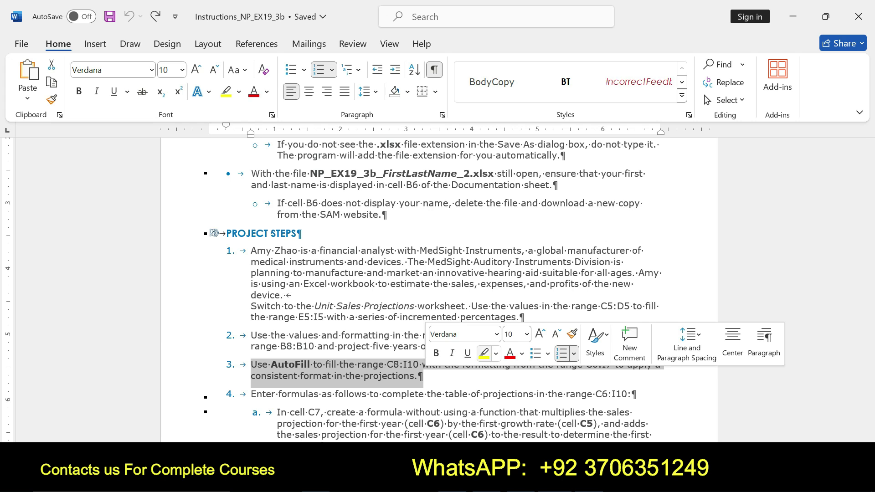
{"action": "left_click", "coordinate": [484, 353]}
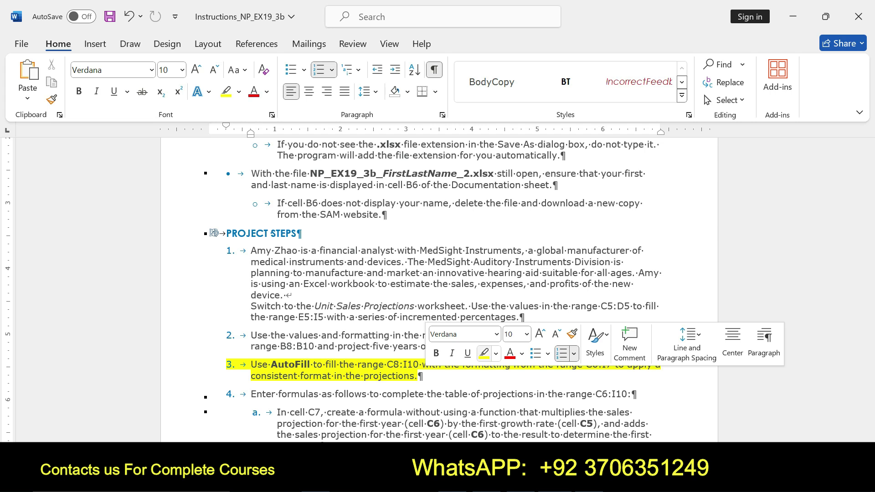
Select step 3's text about using AutoFill to copy C6:I7's formatting into C8:I10, then highlight it yellow
{"action": "left_click_drag", "start_coordinate": [251, 365], "coordinate": [416, 376]}
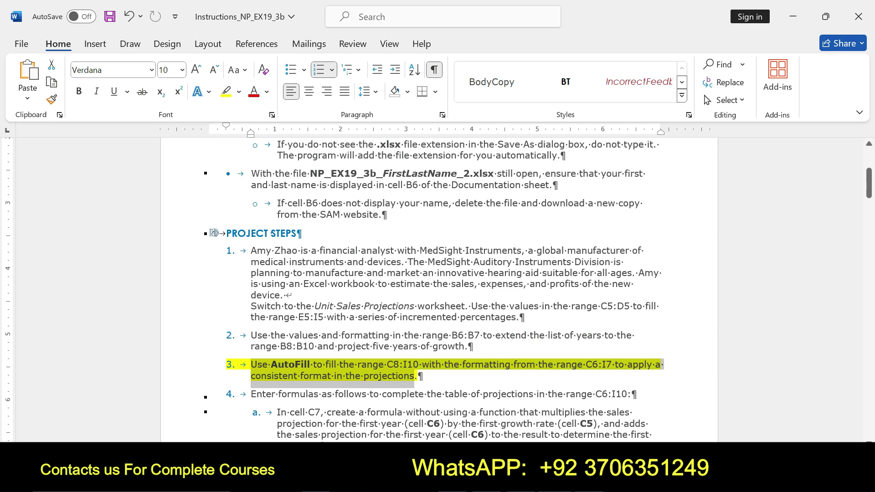
Extend the years down to 2025 in B10, keeping the bold dark-shaded formatting after undoing an unformatted fill
{"action": "key", "text": "alt+Tab"}
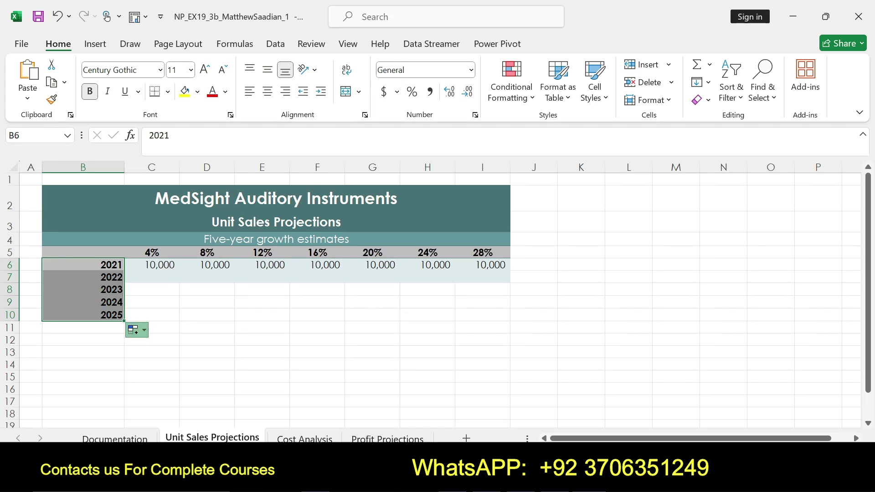
{"action": "left_click", "coordinate": [137, 330]}
{"action": "left_click", "coordinate": [91, 396]}
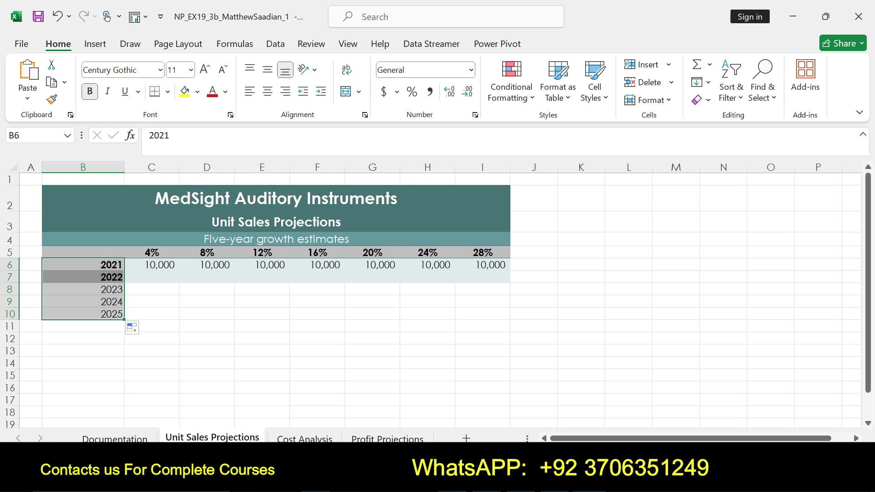
{"action": "key", "text": "ctrl+z"}
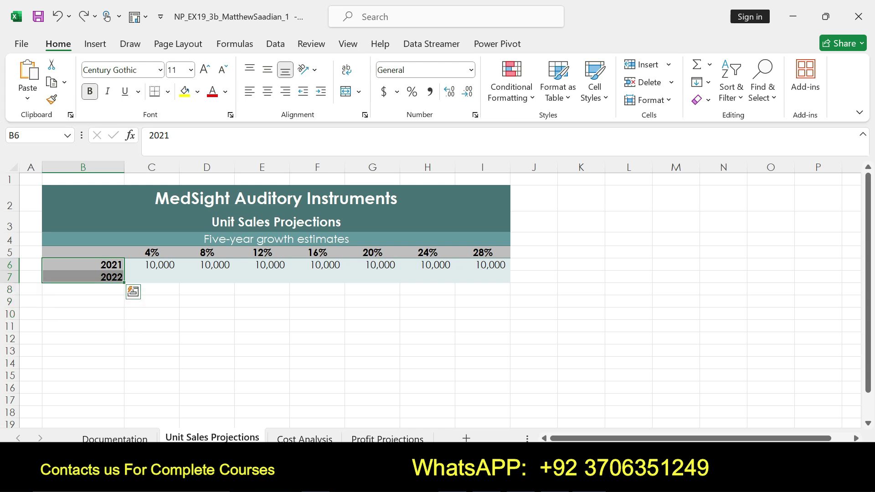
{"action": "left_click_drag", "start_coordinate": [124, 282], "coordinate": [124, 321]}
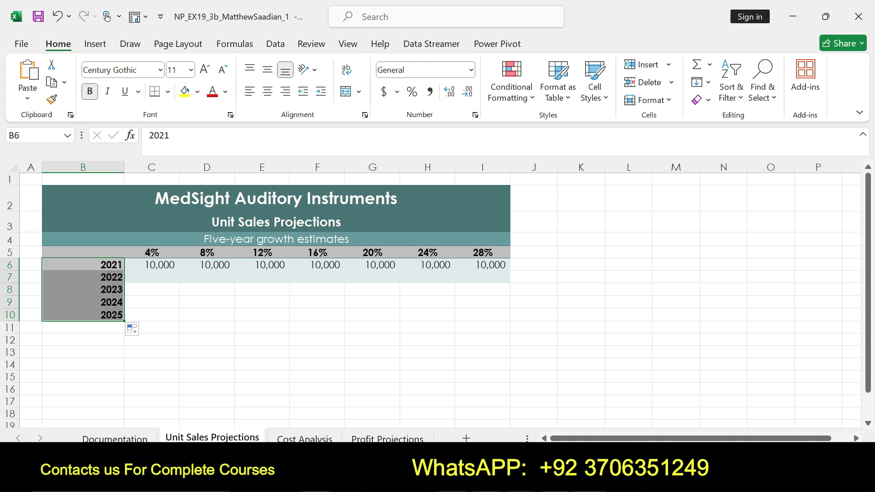
Undo step 3's yellow highlight and apply it to step 4, about entering formulas for C6:I10
{"action": "key", "text": "alt+Tab"}
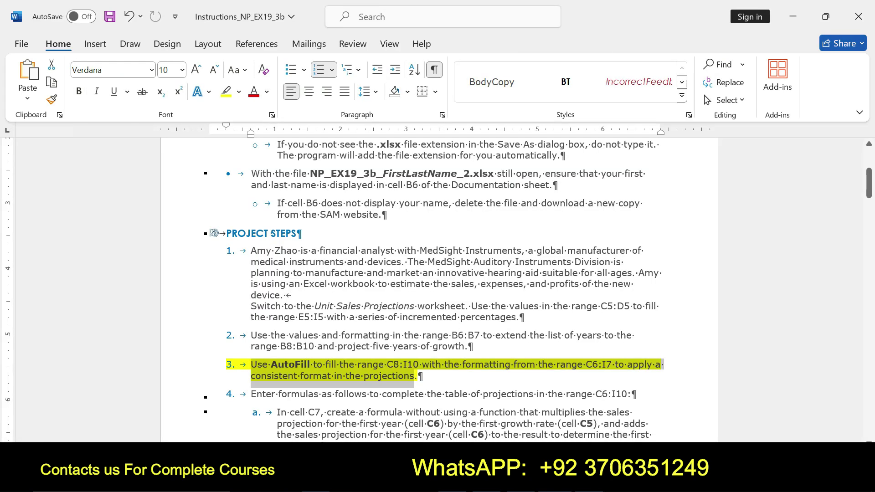
{"action": "key", "text": "ctrl+z"}
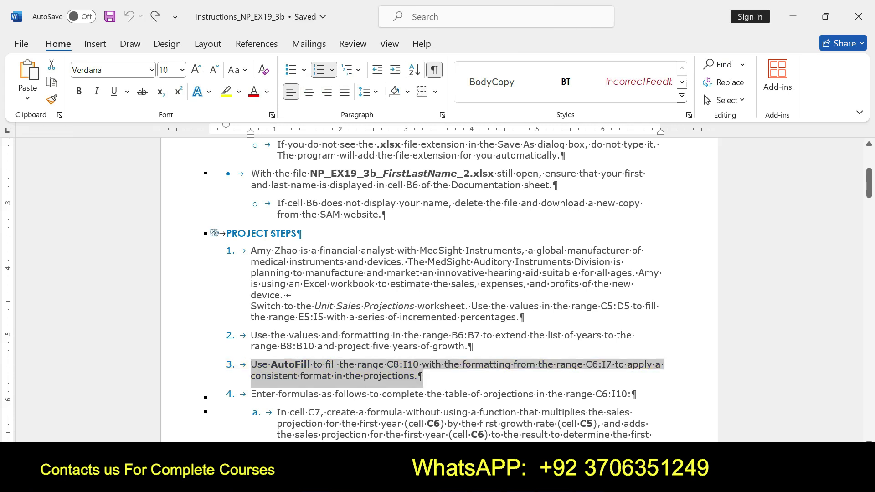
{"action": "mouse_move", "coordinate": [251, 394]}
{"action": "left_mouse_down"}
{"action": "mouse_move", "coordinate": [427, 394]}
{"action": "mouse_move", "coordinate": [470, 412]}
{"action": "mouse_move", "coordinate": [589, 412]}
{"action": "mouse_move", "coordinate": [637, 394]}
{"action": "mouse_move", "coordinate": [628, 394]}
{"action": "left_mouse_up"}
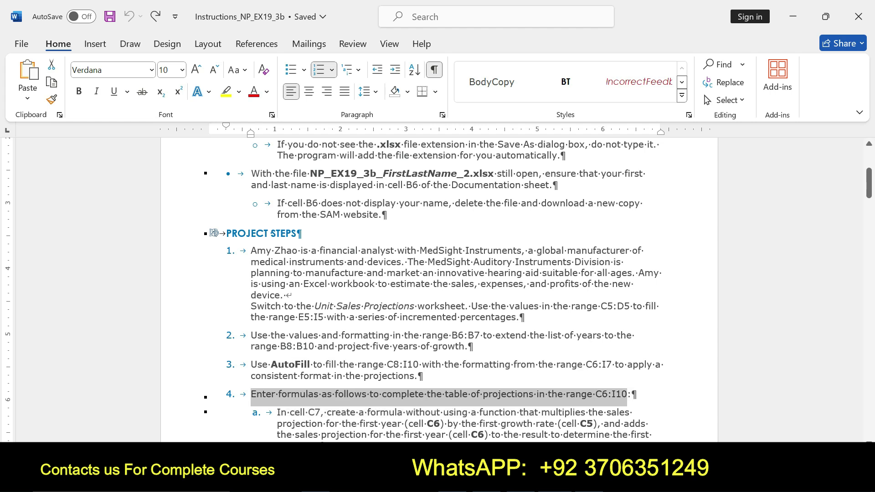
{"action": "left_click", "coordinate": [573, 370]}
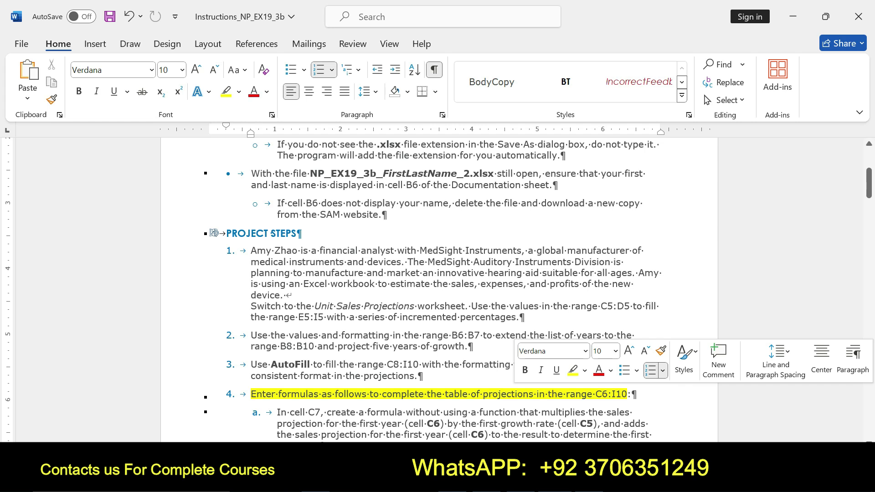
Select the step 4 sentence, then return to Excel's Unit Sales Projections sheet
{"action": "left_click_drag", "start_coordinate": [251, 393], "coordinate": [637, 393]}
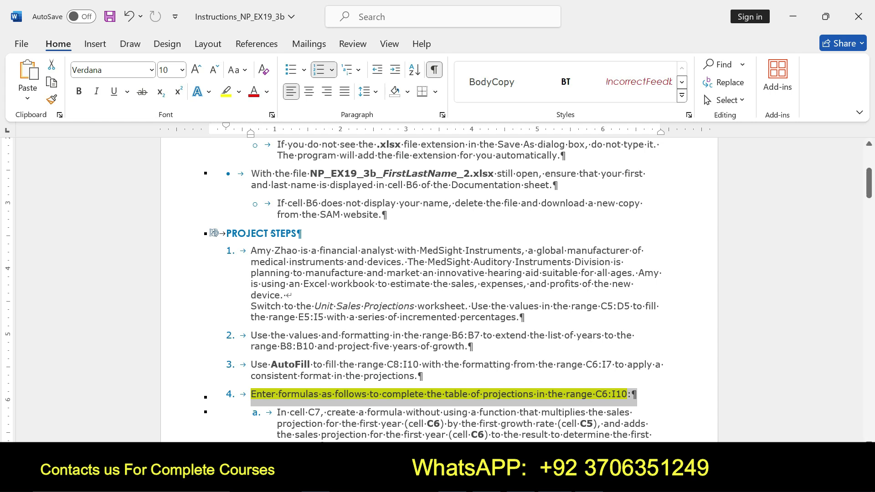
{"action": "key", "text": "alt+Tab"}
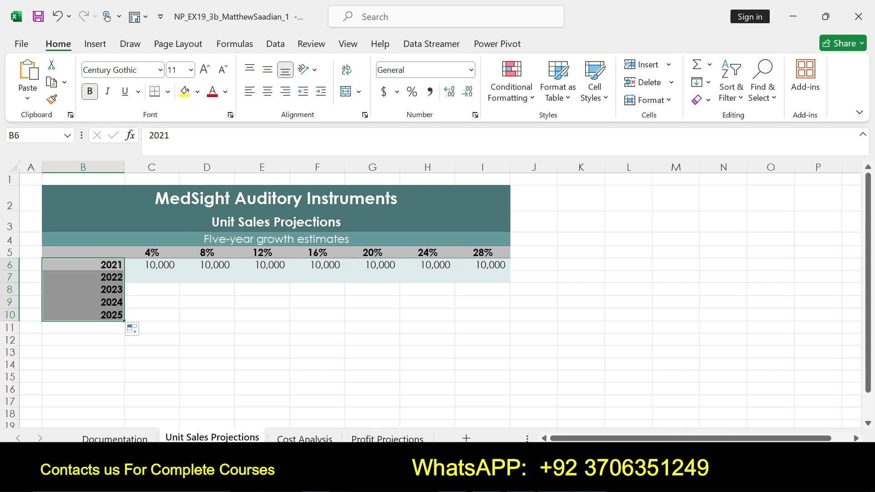
Reselect the step 4 line in Word, select cell C7 in Excel, then return to Word
{"action": "key", "text": "alt+Tab"}
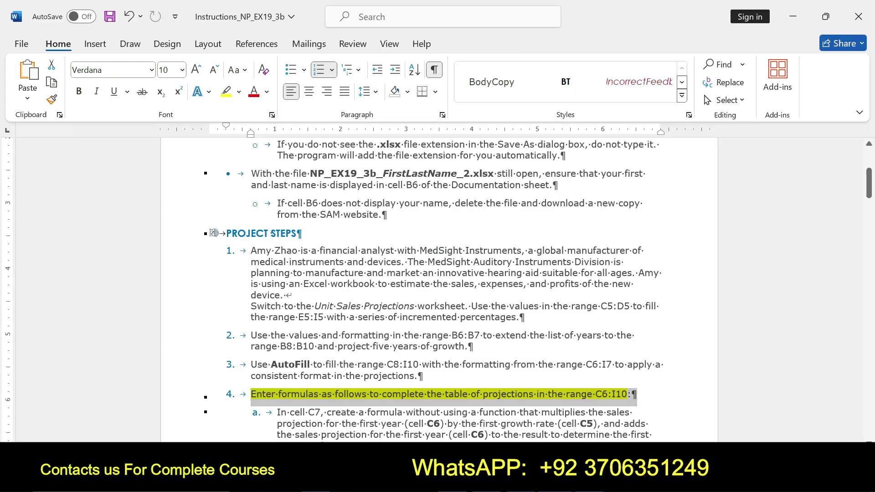
{"action": "left_click", "coordinate": [252, 394]}
{"action": "left_click_drag", "start_coordinate": [252, 394], "coordinate": [637, 394]}
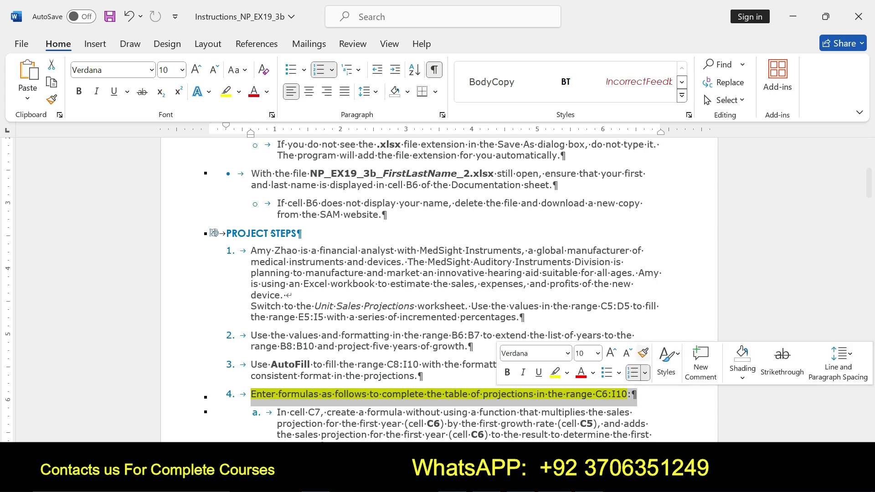
{"action": "key", "text": "alt+Tab"}
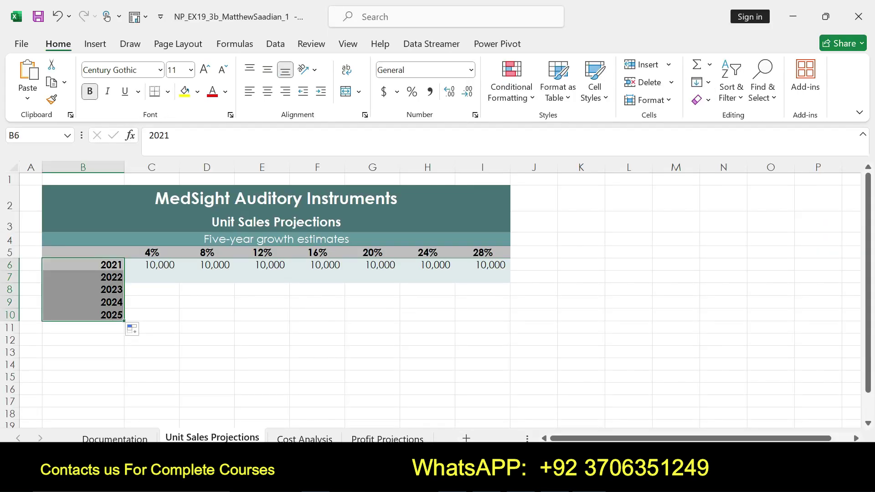
{"action": "left_click", "coordinate": [152, 277]}
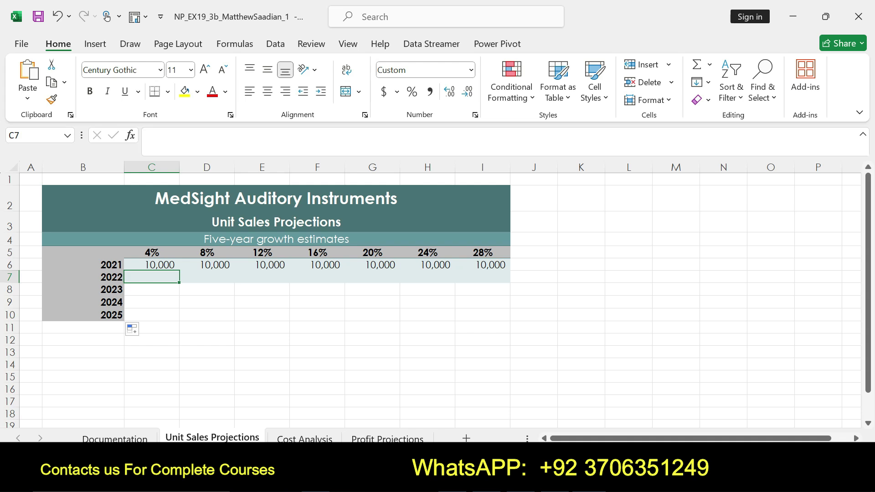
{"action": "key", "text": "alt+Tab"}
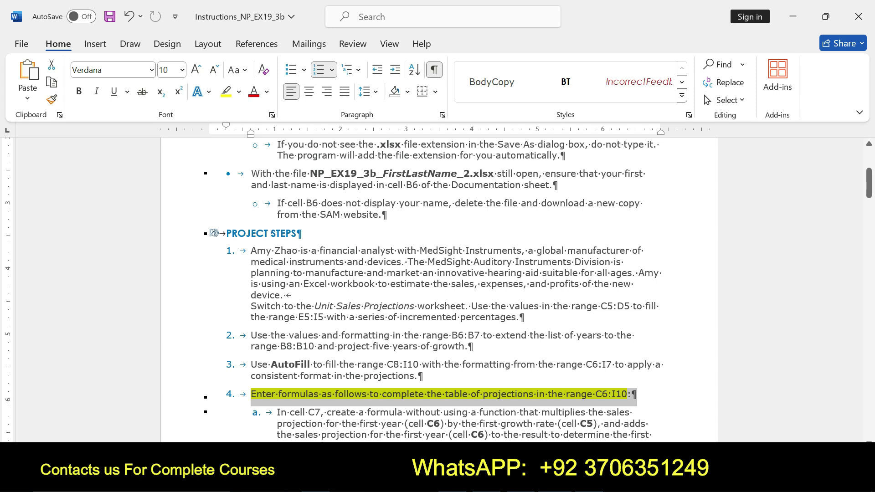
Highlight step 4a in yellow; it describes C7's formula multiplying C6 by the C5 growth rate
{"action": "mouse_move", "coordinate": [277, 412]}
{"action": "left_mouse_down"}
{"action": "mouse_move", "coordinate": [606, 412]}
{"action": "mouse_move", "coordinate": [647, 423]}
{"action": "mouse_move", "coordinate": [651, 434]}
{"action": "mouse_move", "coordinate": [368, 441]}
{"action": "left_mouse_up"}
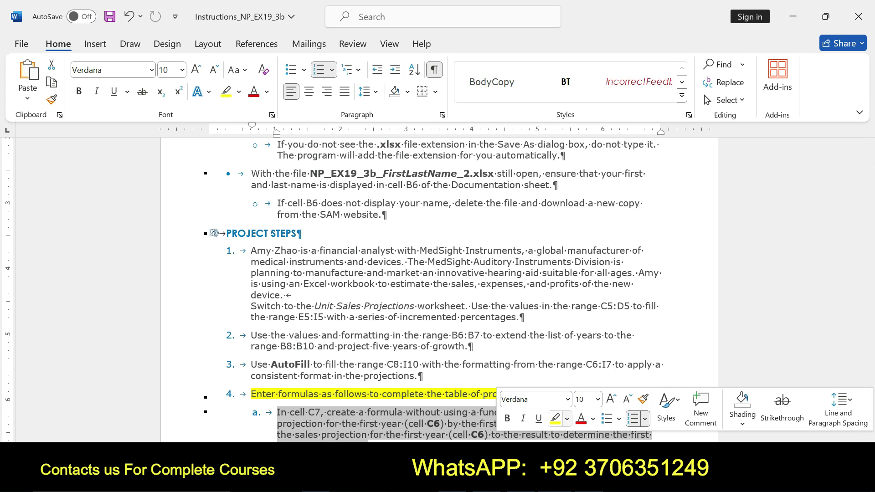
{"action": "left_click", "coordinate": [555, 418]}
{"action": "mouse_move", "coordinate": [277, 412]}
{"action": "left_mouse_down"}
{"action": "mouse_move", "coordinate": [626, 424]}
{"action": "mouse_move", "coordinate": [641, 434]}
{"action": "left_mouse_up"}
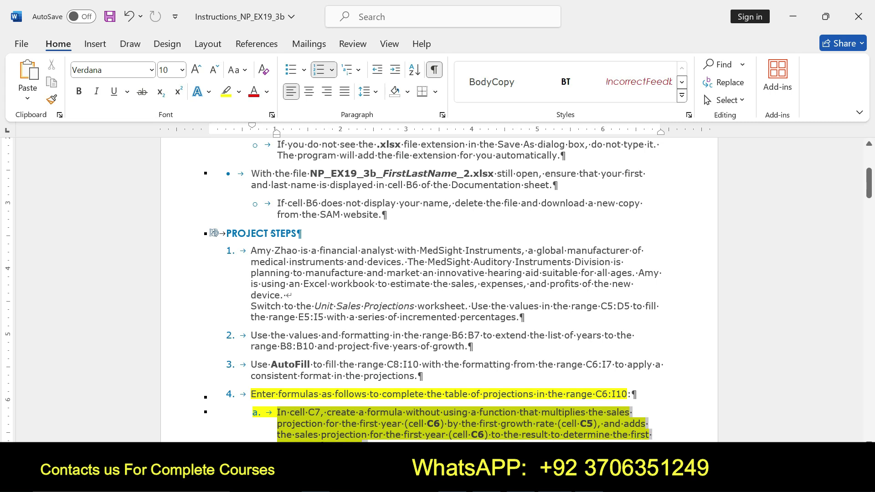
{"action": "left_click_drag", "start_coordinate": [641, 434], "coordinate": [652, 434]}
Enter the formula =(C6*C5)+C6 in cell C7 of the Excel sheet
{"action": "key", "text": "alt+Tab"}
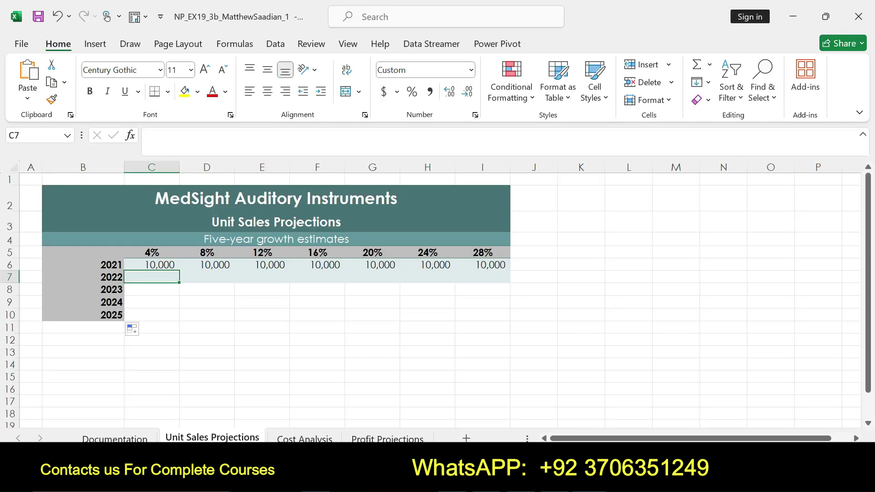
{"action": "type", "text": "=("}
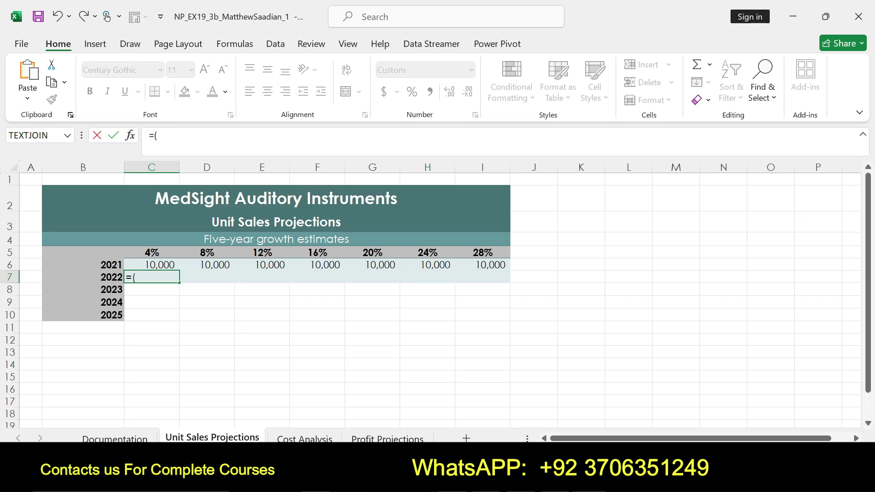
{"action": "type", "text": "c"}
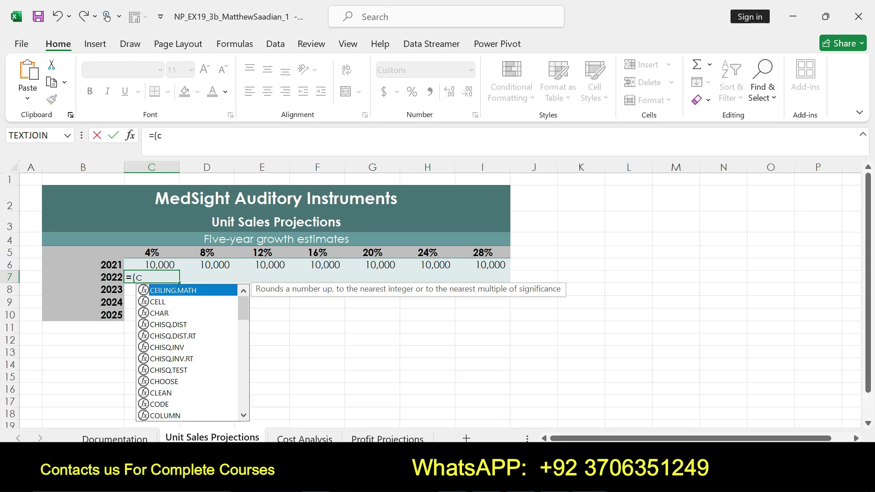
{"action": "type", "text": "6*c5)+c"}
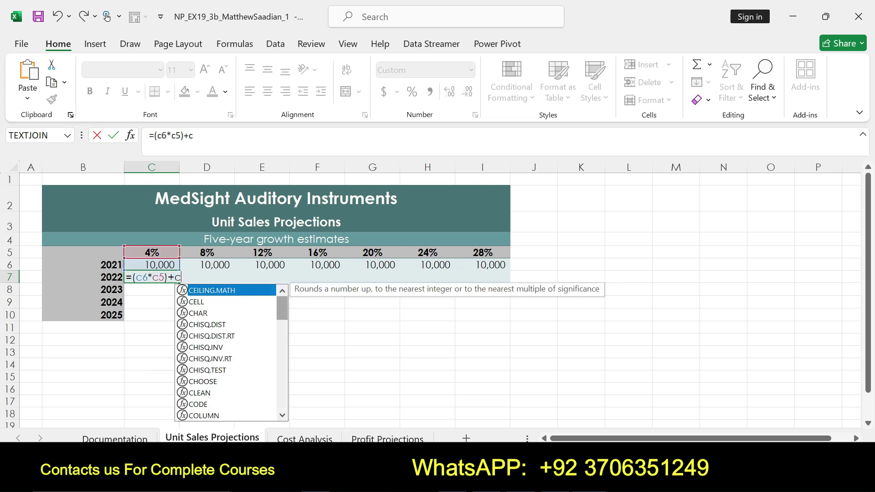
{"action": "type", "text": "6"}
Confirm C7's formula (10,400), review step 4 and its Unit Sales Projections figure in Word, then return to Excel
{"action": "key", "text": "Return"}
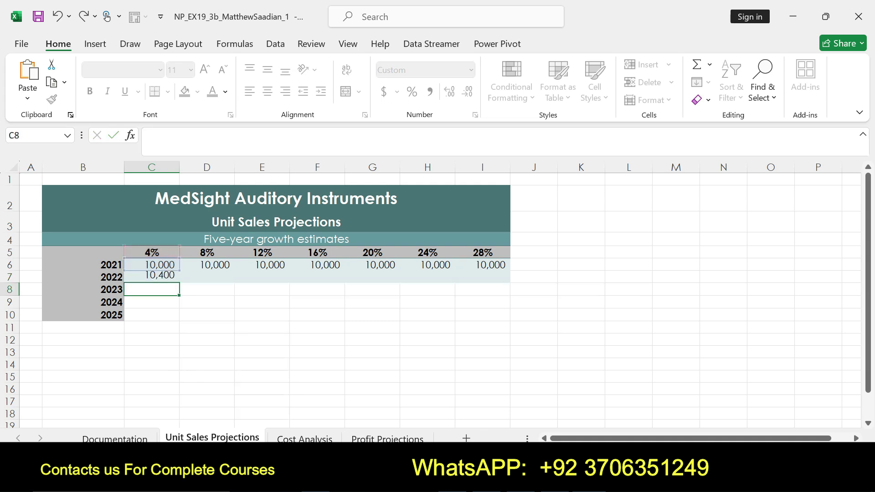
{"action": "left_click", "coordinate": [152, 277]}
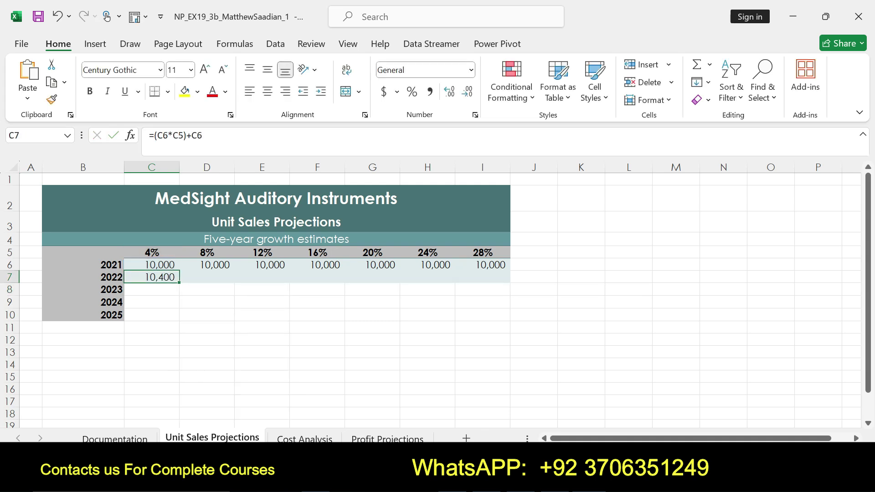
{"action": "key", "text": "alt+Tab"}
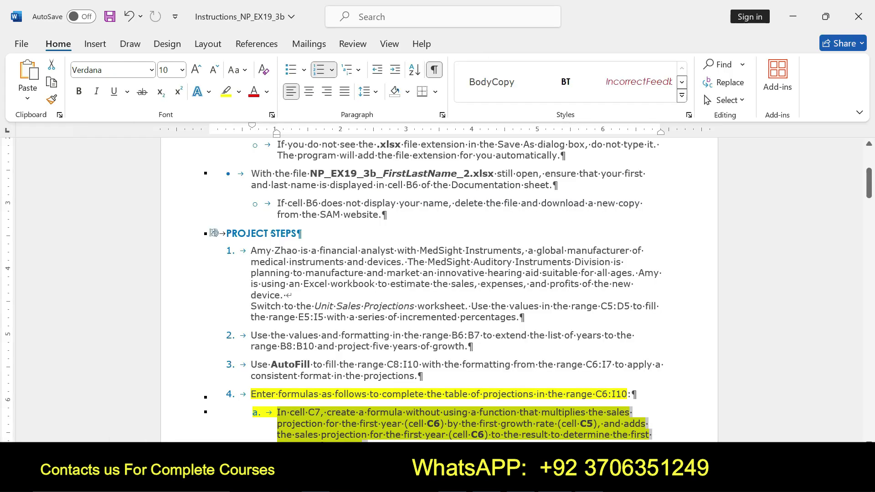
{"action": "left_click_drag", "start_coordinate": [868, 182], "coordinate": [868, 307]}
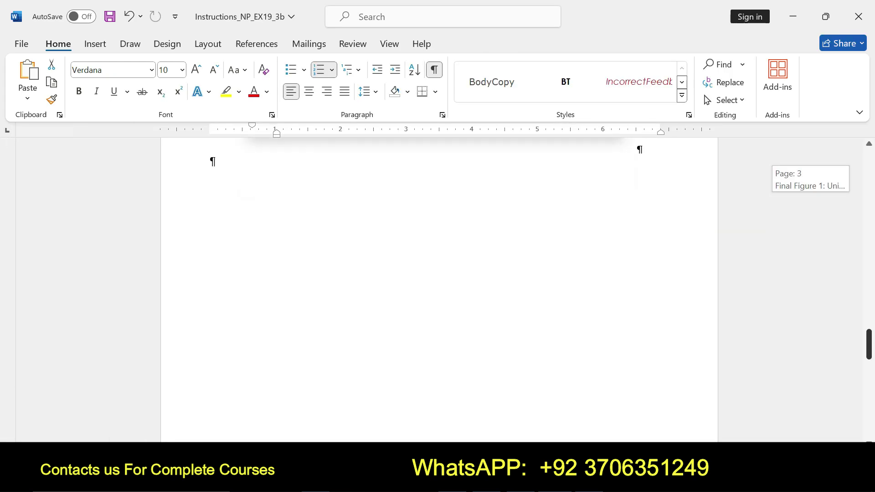
{"action": "left_click_drag", "start_coordinate": [869, 308], "coordinate": [868, 360]}
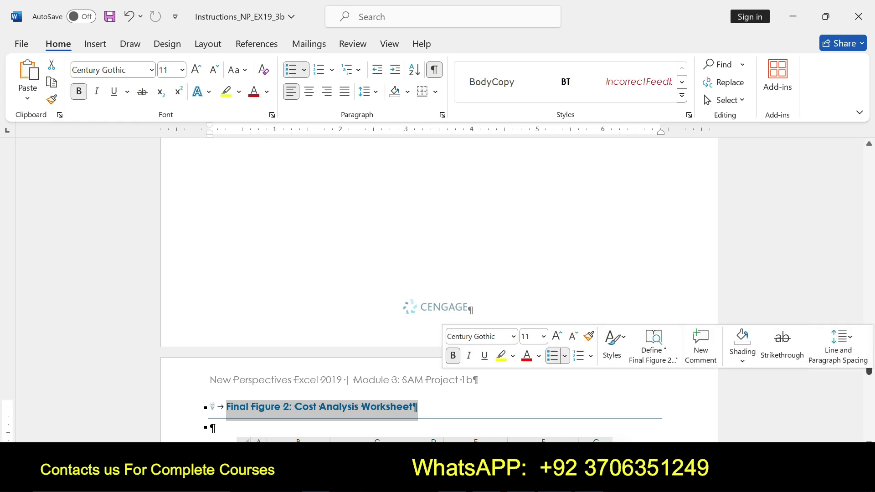
{"action": "key", "text": "Page_Up"}
{"action": "left_click_drag", "start_coordinate": [868, 342], "coordinate": [869, 384]}
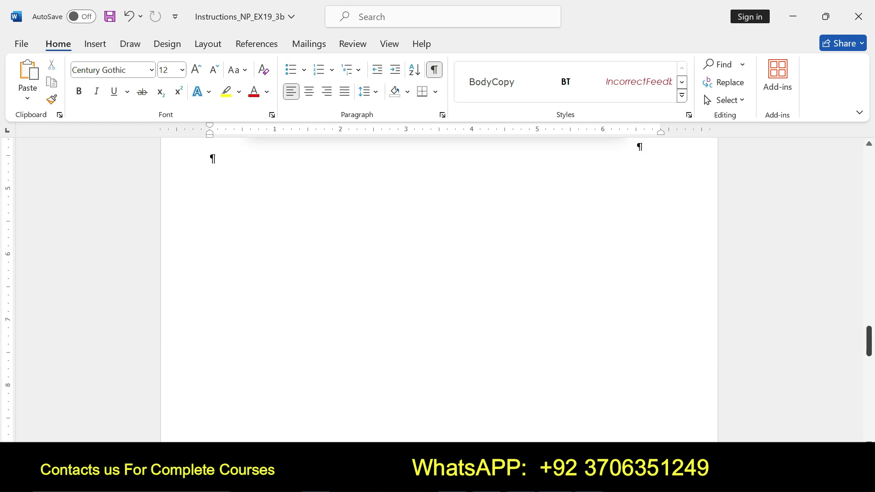
{"action": "left_click_drag", "start_coordinate": [869, 384], "coordinate": [869, 317]}
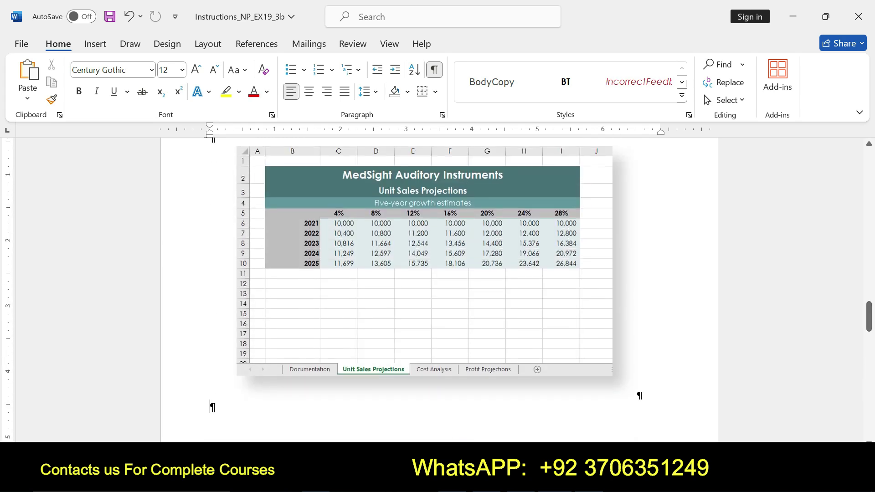
{"action": "left_click", "coordinate": [425, 274]}
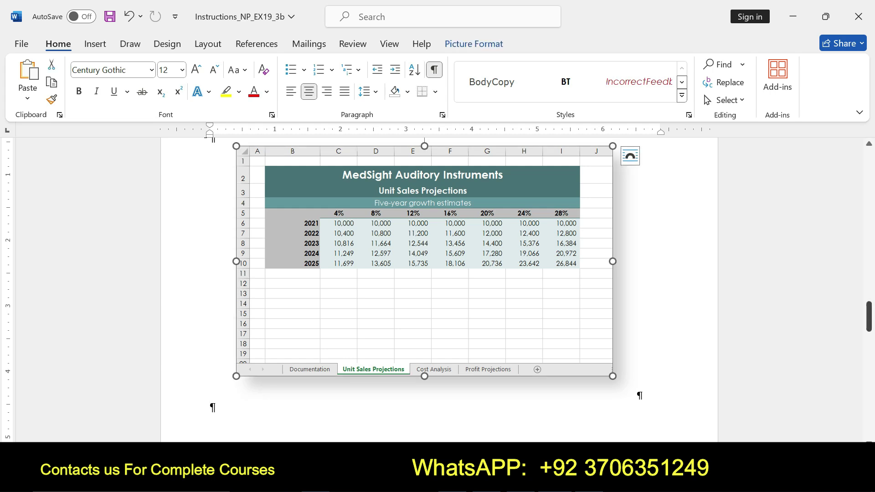
{"action": "left_click_drag", "start_coordinate": [869, 317], "coordinate": [869, 188]}
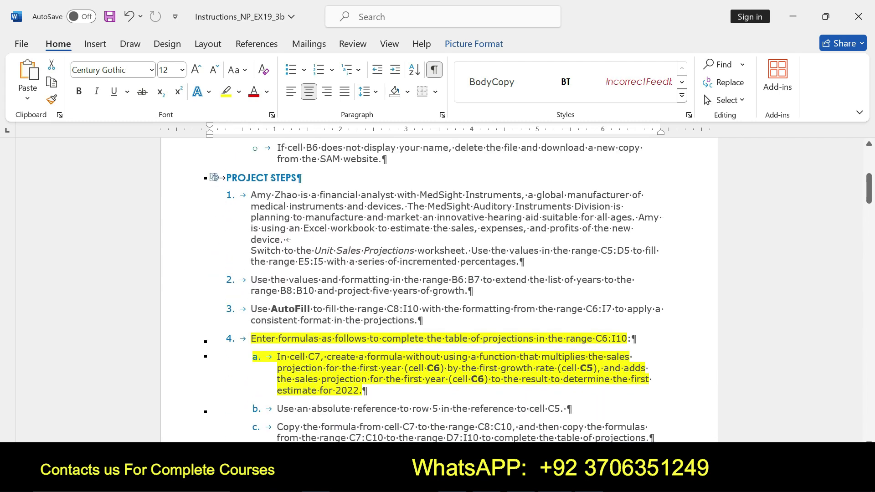
{"action": "key", "text": "alt+Tab"}
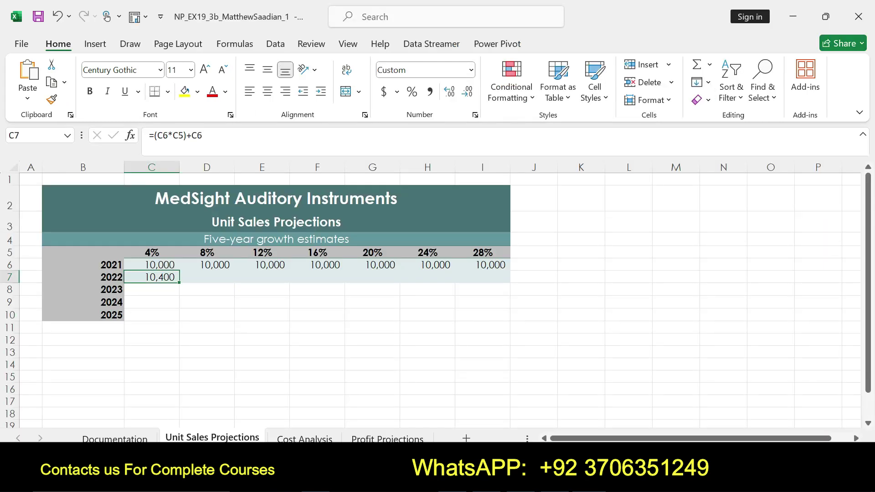
Copy C7's formula down C8:C10 and try autofitting column C, undoing the width change
{"action": "left_click_drag", "start_coordinate": [179, 283], "coordinate": [179, 319]}
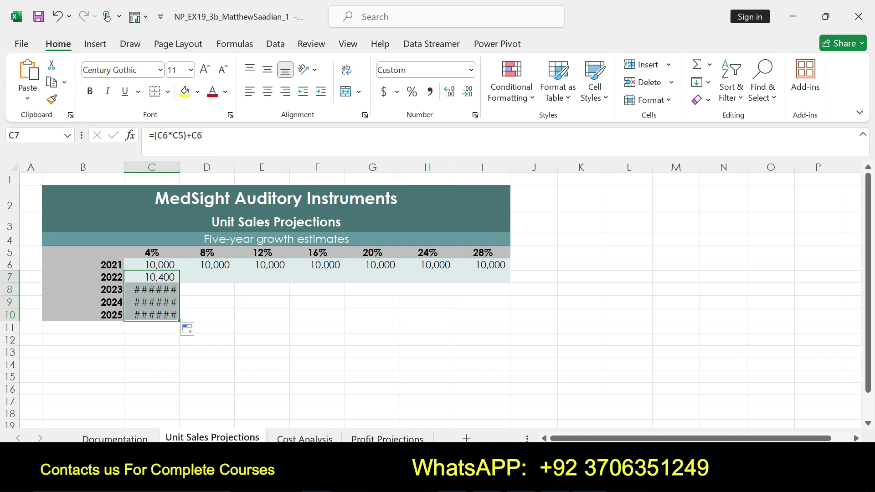
{"action": "double_click", "coordinate": [179, 167]}
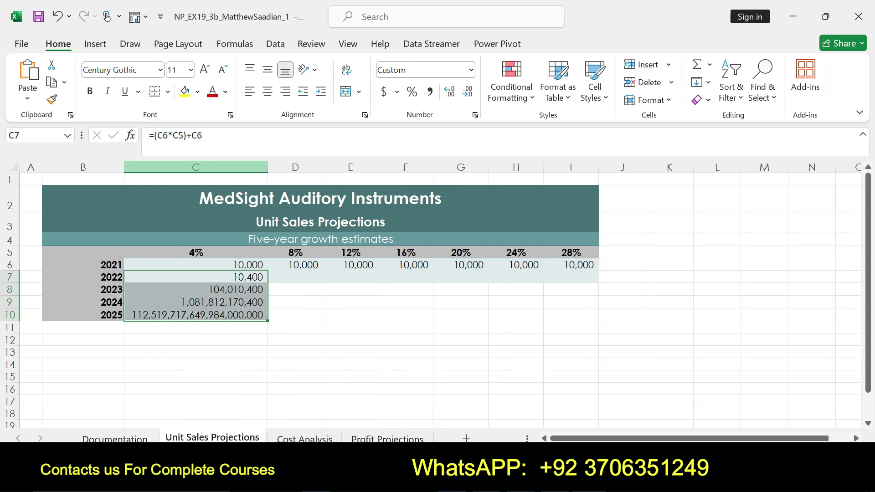
{"action": "key", "text": "ctrl+z"}
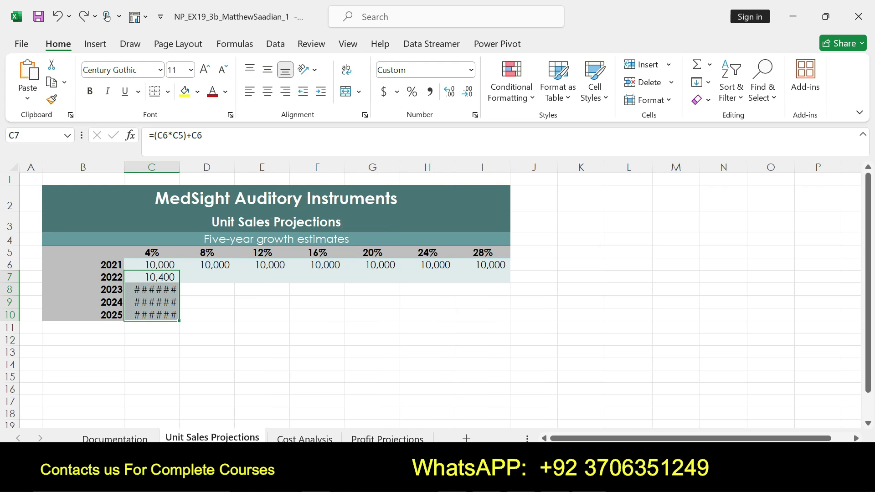
Make C7's growth-rate reference absolute so the formula reads =(C6*$C$5)+C6
{"action": "double_click", "coordinate": [177, 136]}
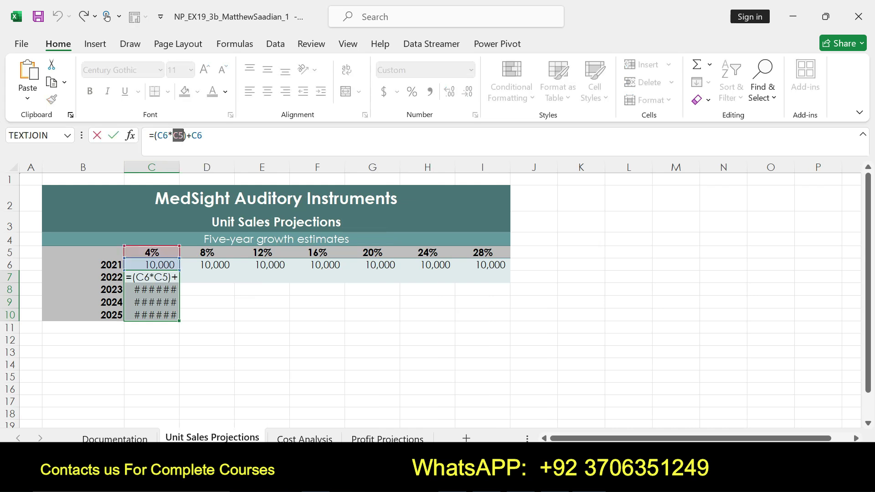
{"action": "type", "text": "$"}
{"action": "key", "text": "ctrl+z"}
{"action": "type", "text": "$"}
{"action": "key", "text": "ctrl+z"}
{"action": "key", "text": "F4"}
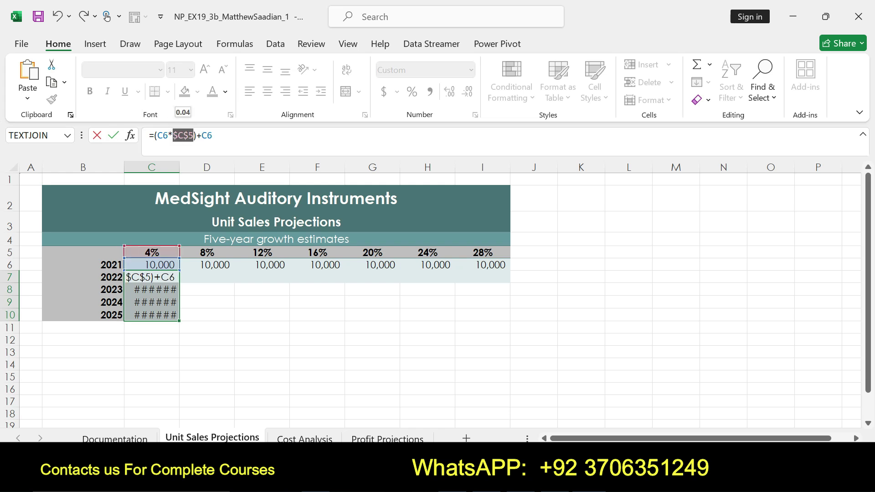
{"action": "left_click", "coordinate": [212, 135]}
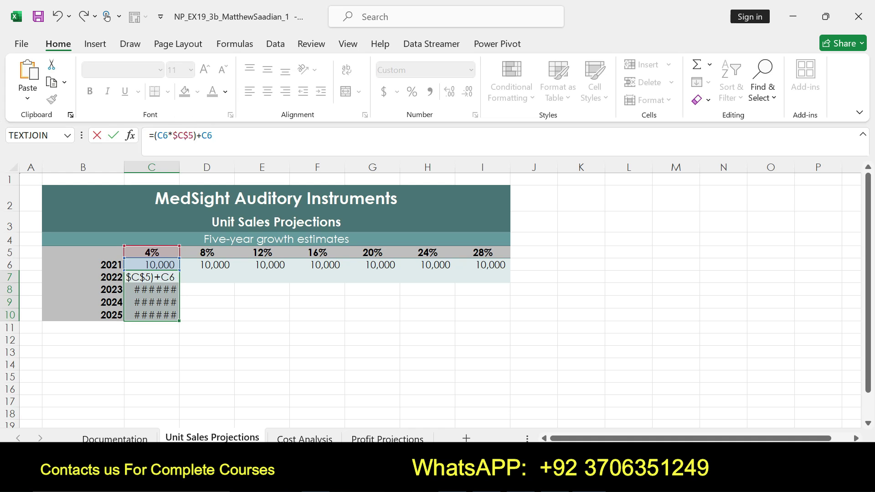
{"action": "key", "text": "Return"}
Fill the corrected C7 formula down to C10, reaching 11,699 for 2025
{"action": "left_click", "coordinate": [151, 277]}
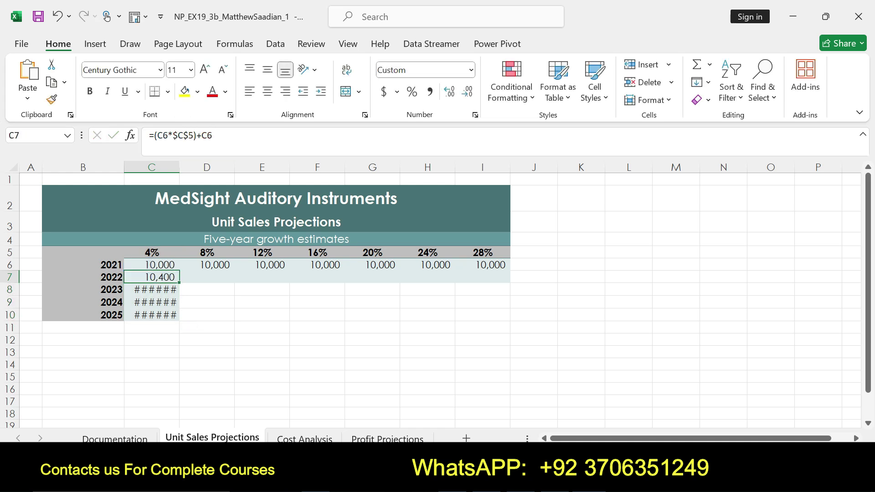
{"action": "left_click_drag", "start_coordinate": [179, 282], "coordinate": [179, 320]}
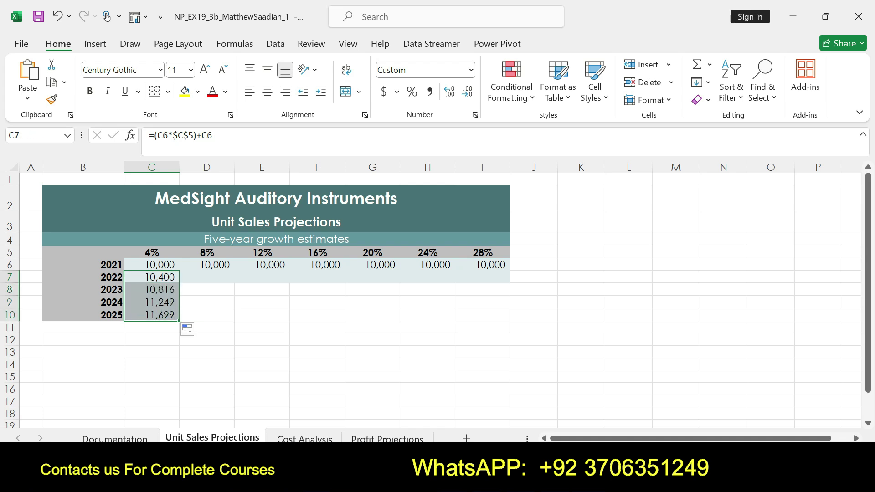
{"action": "key", "text": "alt+Tab"}
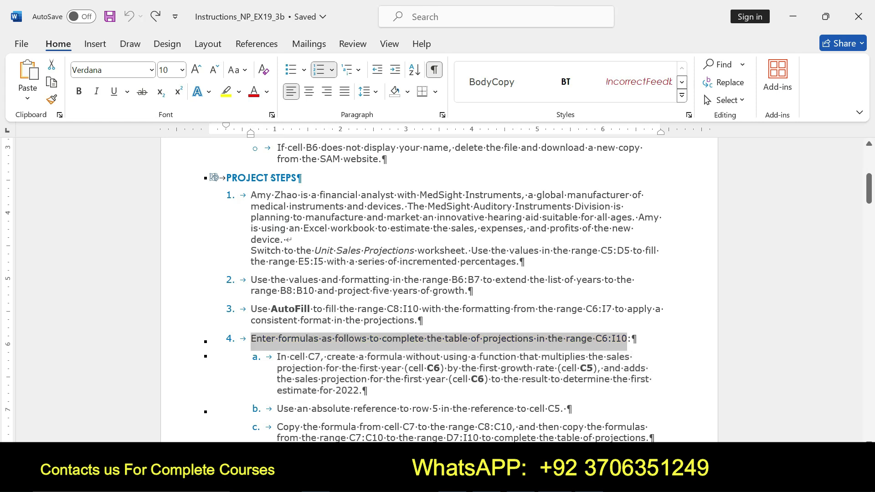
Highlight step 4b of the instructions in yellow
{"action": "left_click_drag", "start_coordinate": [869, 188], "coordinate": [869, 200]}
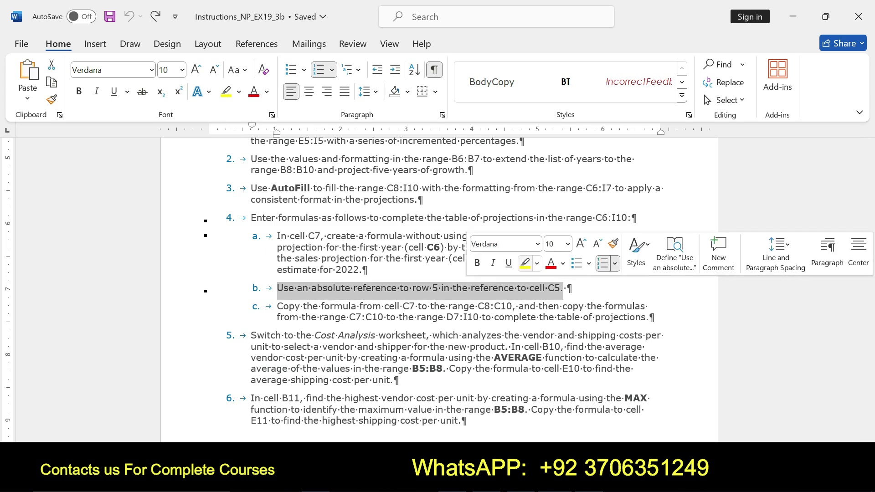
{"action": "key", "text": "ctrl+alt+h"}
{"action": "left_click_drag", "start_coordinate": [563, 287], "coordinate": [277, 287]}
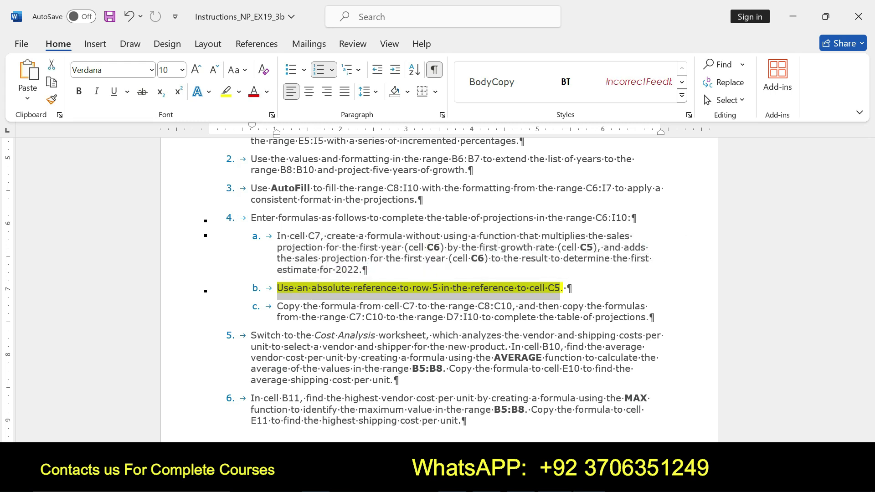
{"action": "key", "text": "alt+Tab"}
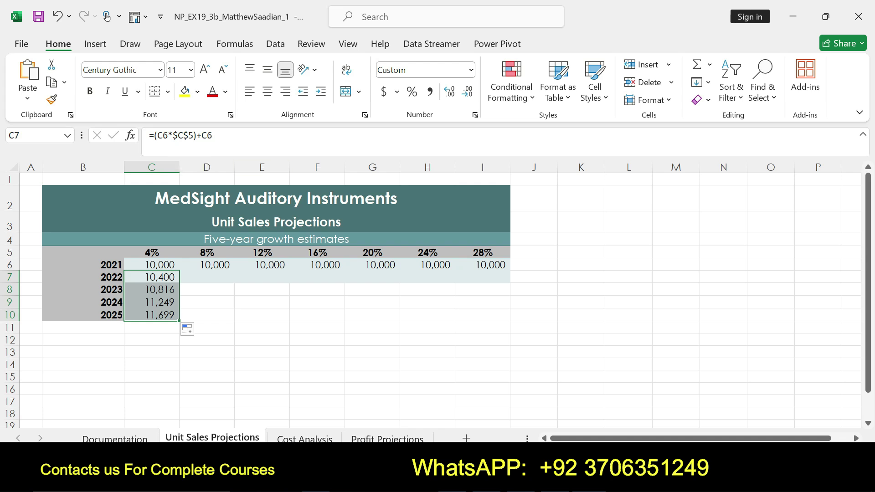
{"action": "key", "text": "alt+Tab"}
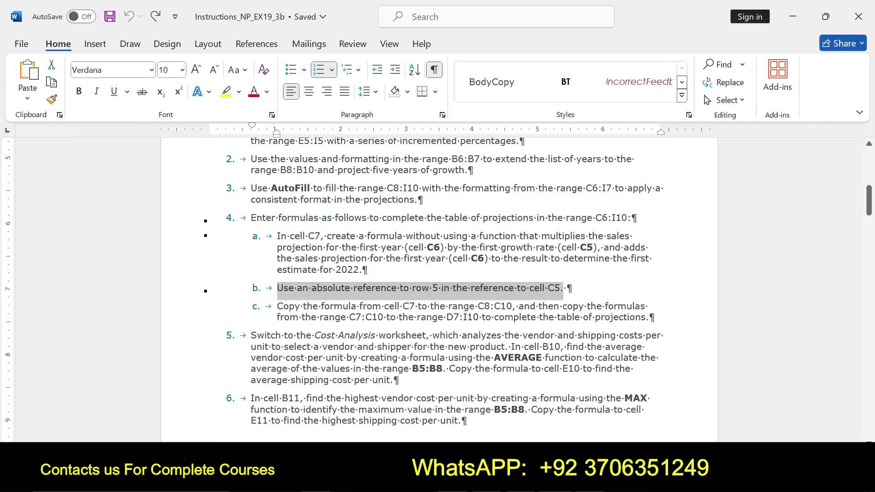
Highlight step 4c in yellow, then return to the Excel workbook
{"action": "mouse_move", "coordinate": [277, 306]}
{"action": "left_mouse_down"}
{"action": "mouse_move", "coordinate": [514, 306]}
{"action": "mouse_move", "coordinate": [645, 318]}
{"action": "left_mouse_up"}
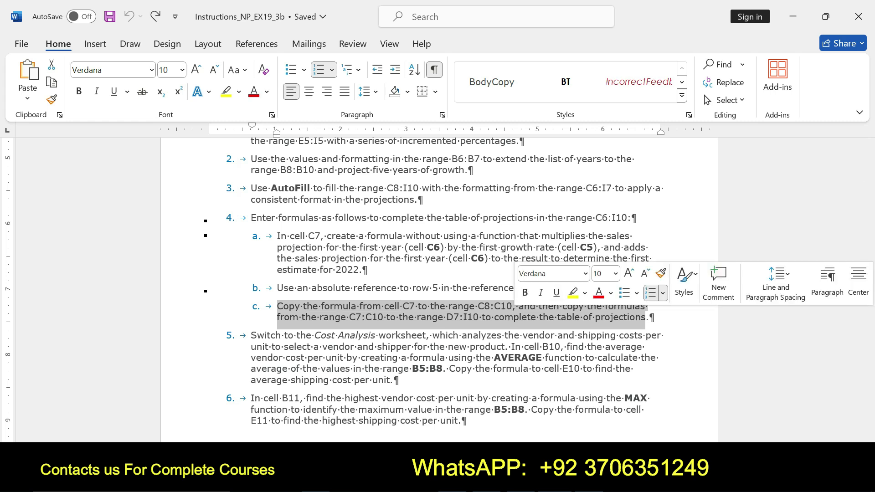
{"action": "left_click", "coordinate": [573, 292]}
{"action": "mouse_move", "coordinate": [277, 306]}
{"action": "left_mouse_down"}
{"action": "mouse_move", "coordinate": [645, 306]}
{"action": "mouse_move", "coordinate": [645, 318]}
{"action": "left_mouse_up"}
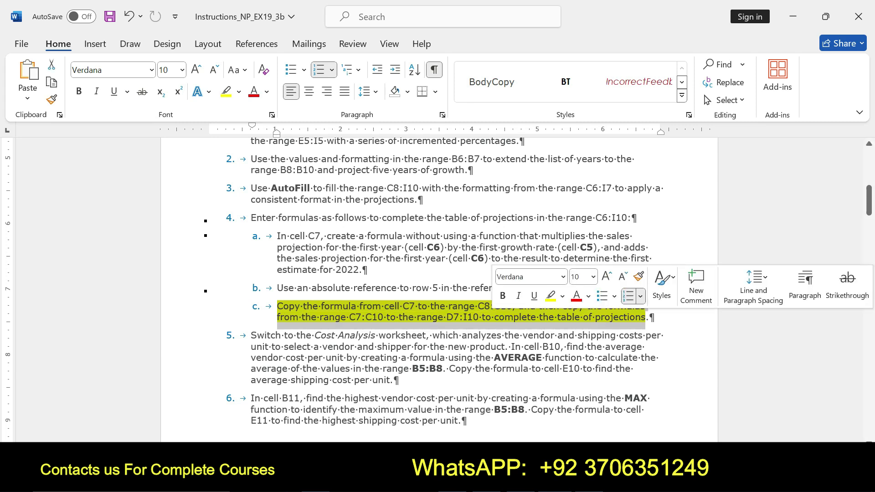
{"action": "key", "text": "alt+Tab"}
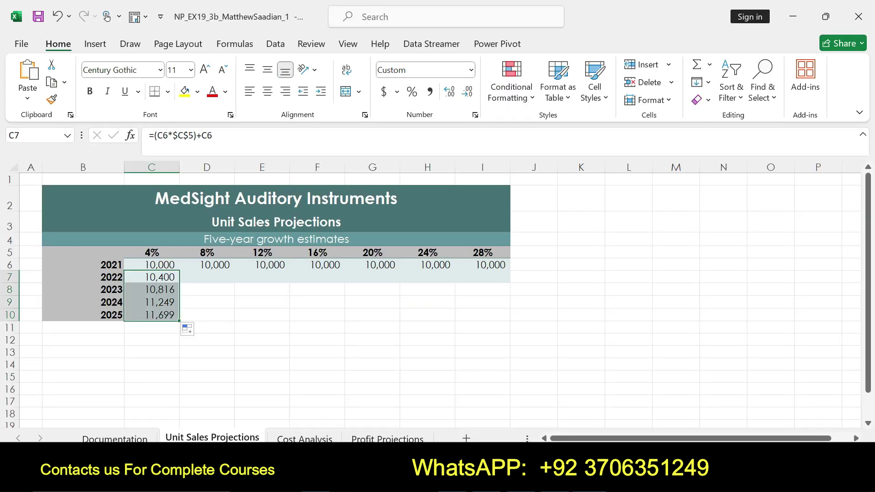
{"action": "left_click_drag", "start_coordinate": [179, 321], "coordinate": [510, 319]}
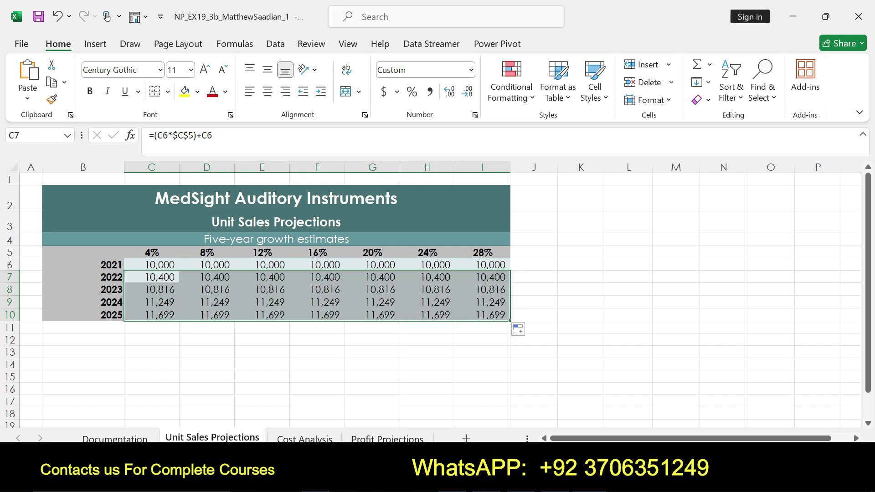
{"action": "key", "text": "alt+Tab"}
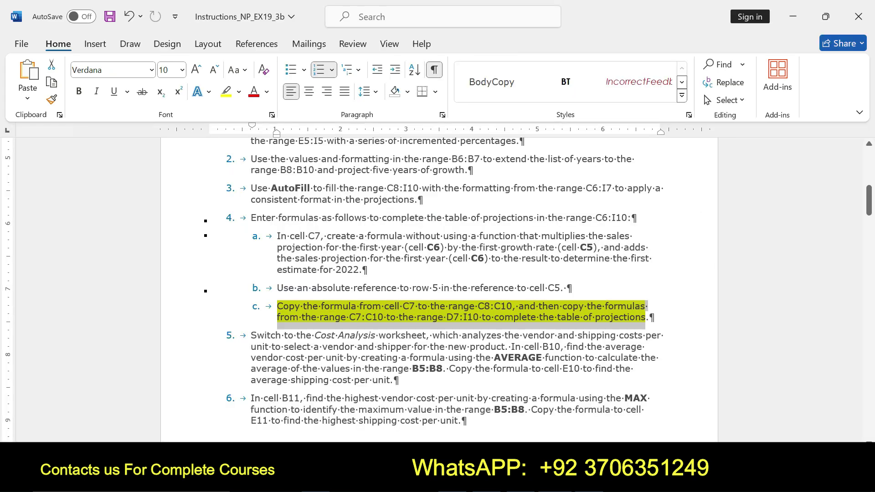
{"action": "mouse_move", "coordinate": [868, 200]}
{"action": "left_mouse_down"}
{"action": "mouse_move", "coordinate": [869, 415]}
{"action": "mouse_move", "coordinate": [868, 296]}
{"action": "mouse_move", "coordinate": [868, 370]}
{"action": "mouse_move", "coordinate": [868, 316]}
{"action": "left_mouse_up"}
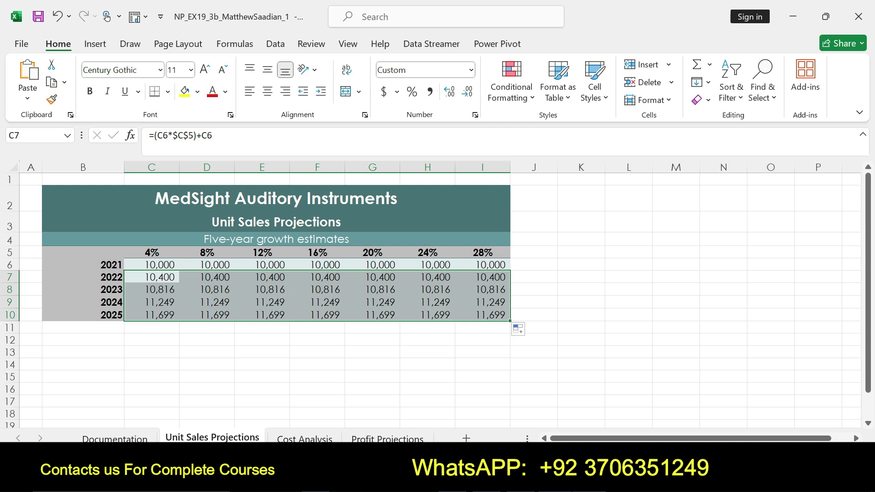
{"action": "key", "text": "alt+Tab"}
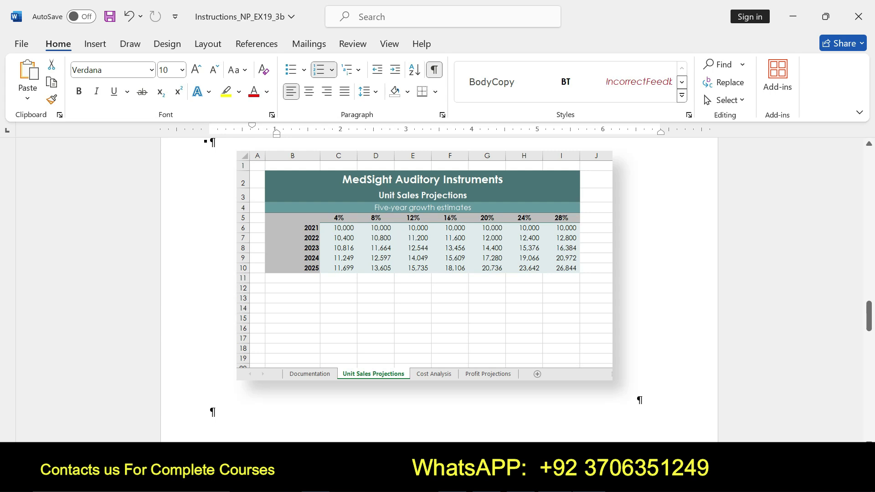
{"action": "key", "text": "alt+Tab"}
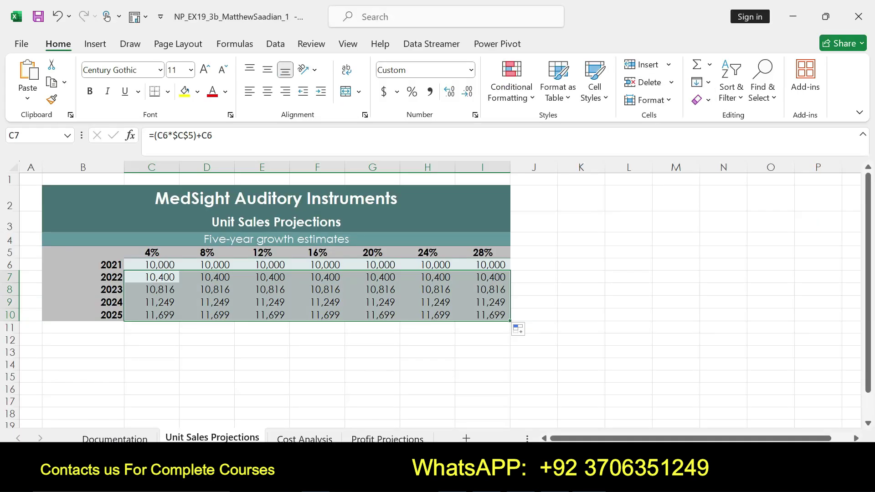
{"action": "key", "text": "ctrl+z"}
{"action": "left_click", "coordinate": [207, 327]}
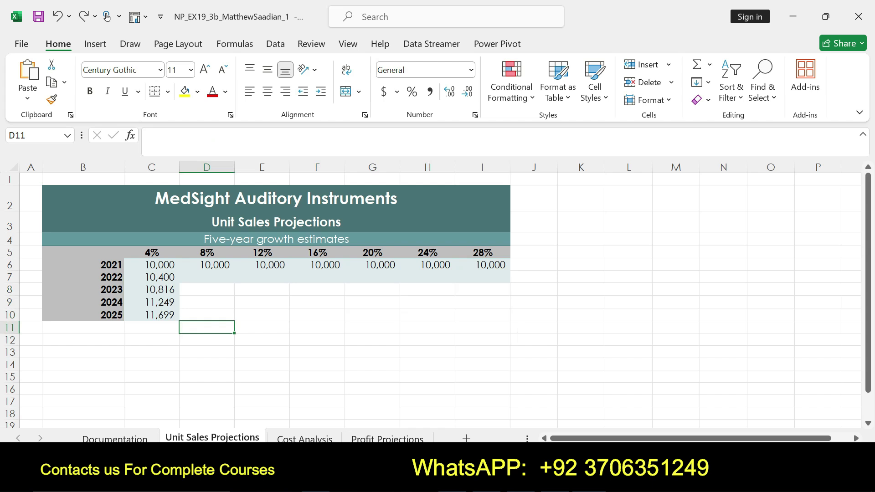
{"action": "left_click", "coordinate": [152, 277]}
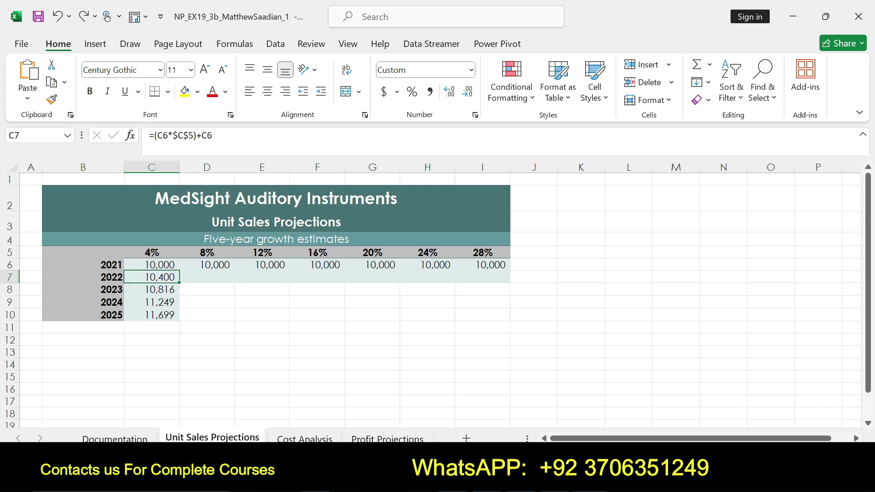
{"action": "left_click_drag", "start_coordinate": [179, 283], "coordinate": [506, 278]}
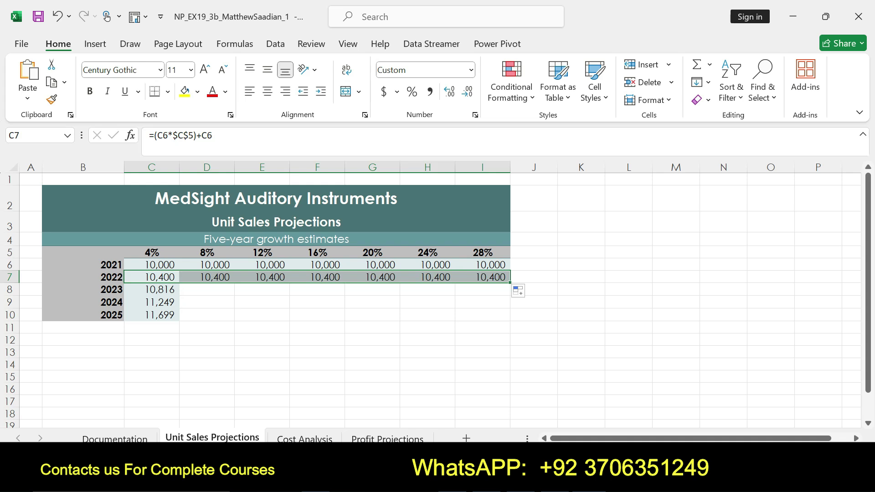
{"action": "key", "text": "alt+Tab"}
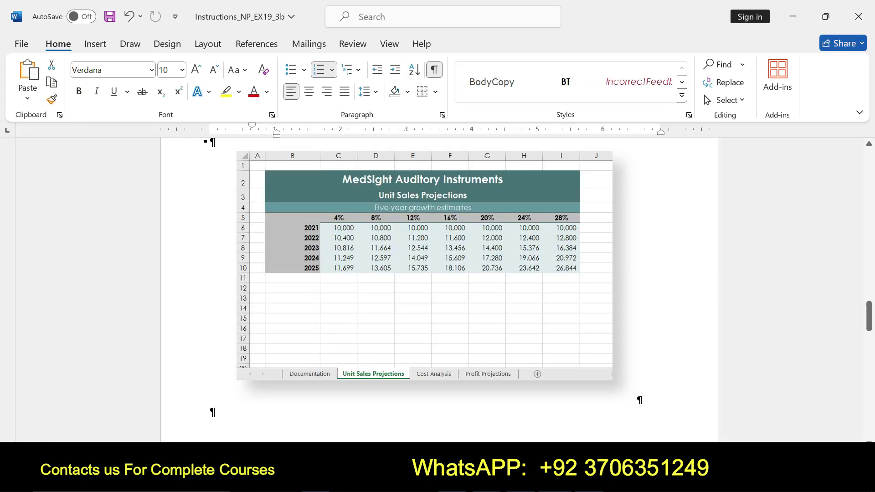
{"action": "key", "text": "alt+Tab"}
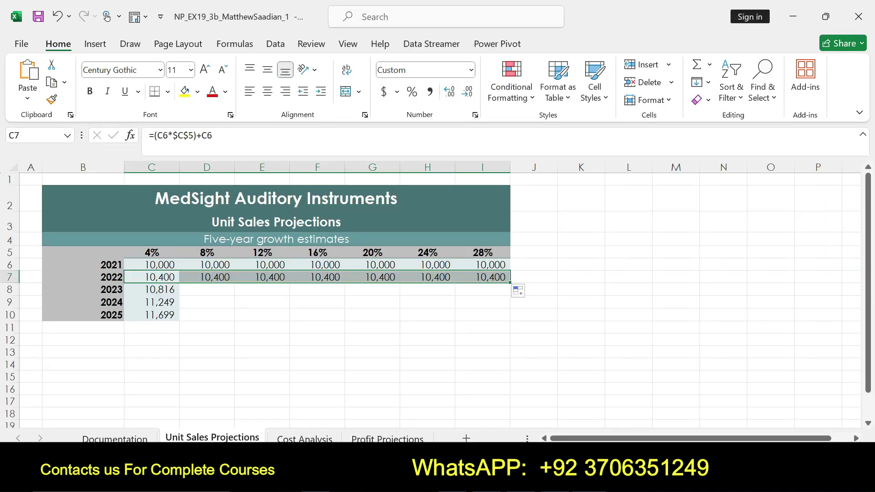
{"action": "key", "text": "ctrl+z"}
{"action": "left_click", "coordinate": [207, 289]}
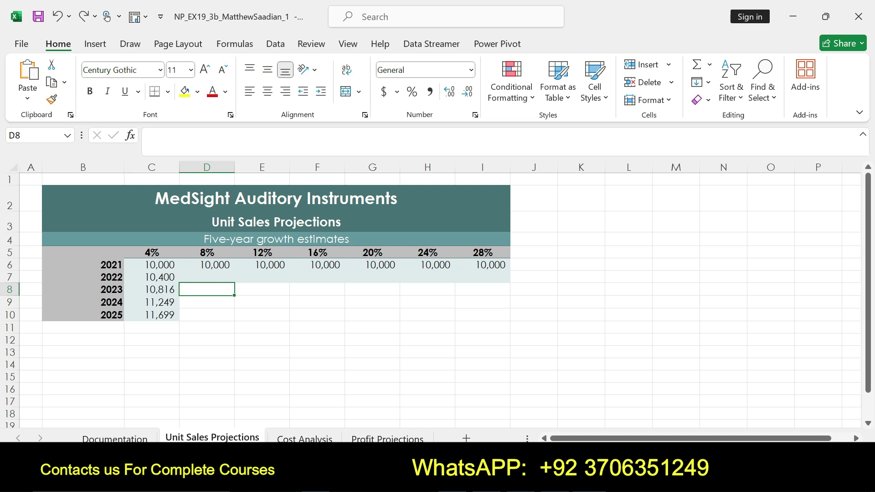
{"action": "left_click", "coordinate": [151, 276]}
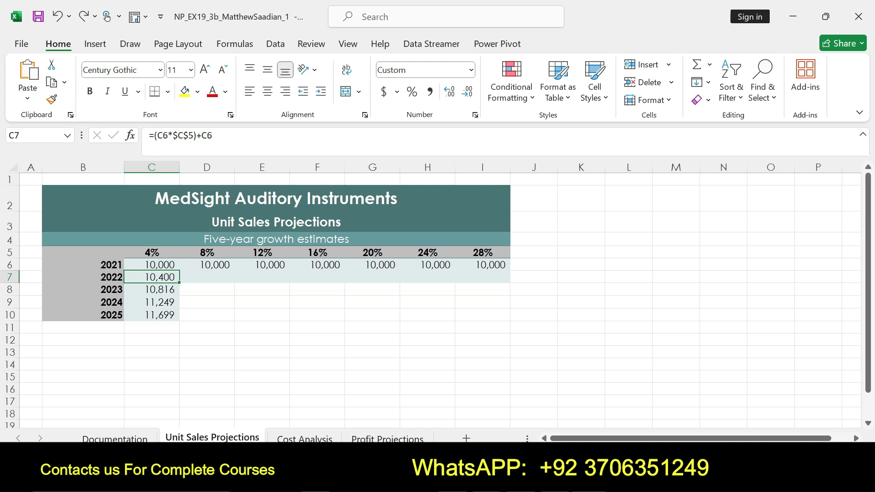
Fill the C7:C10 projection formulas right to column I, then select the final C6 in C7's formula
{"action": "left_click", "coordinate": [206, 352]}
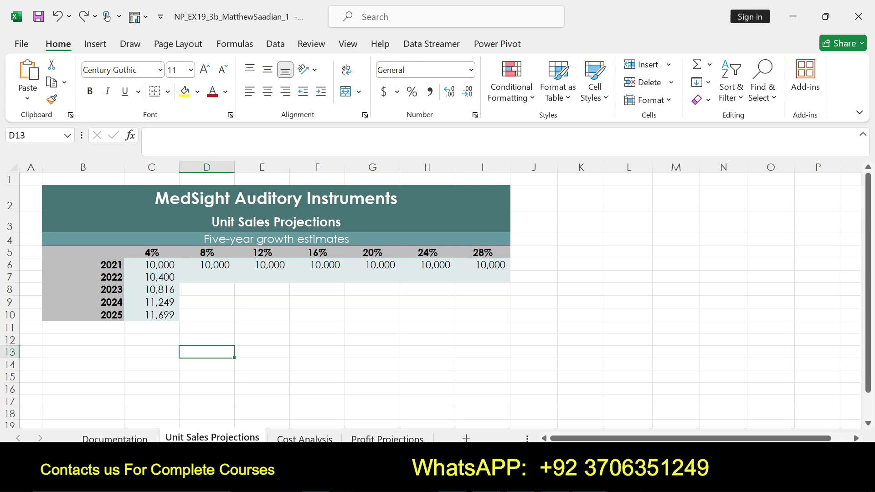
{"action": "left_click", "coordinate": [152, 277]}
{"action": "mouse_move", "coordinate": [179, 283]}
{"action": "left_mouse_down"}
{"action": "mouse_move", "coordinate": [179, 321]}
{"action": "mouse_move", "coordinate": [510, 321]}
{"action": "left_mouse_up"}
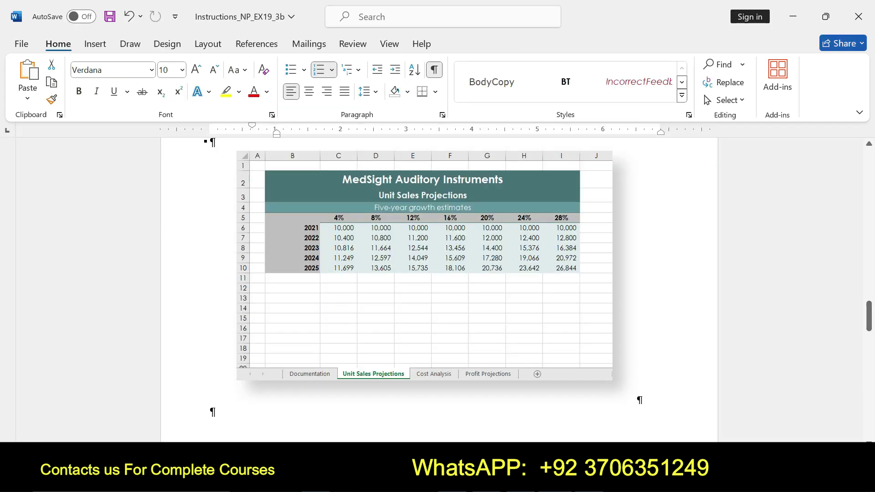
{"action": "key", "text": "alt+Tab"}
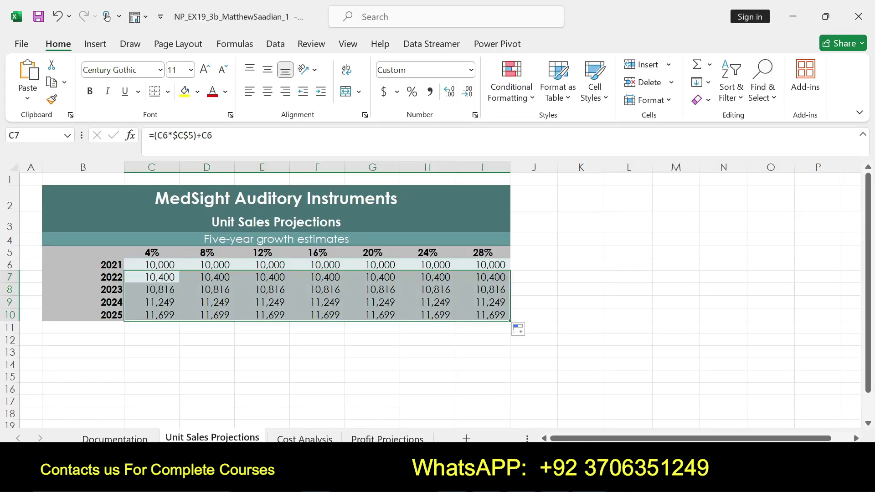
{"action": "left_click_drag", "start_coordinate": [202, 136], "coordinate": [212, 135]}
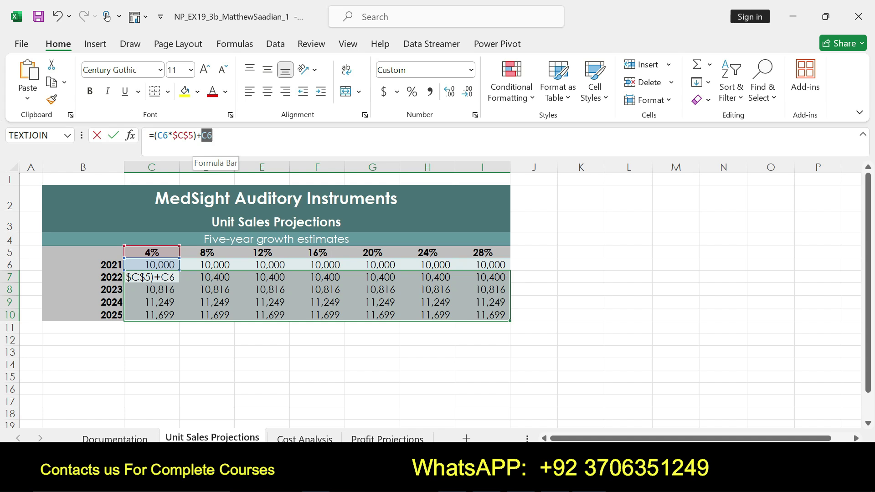
Lock the final C6 in C7's formula as $C$6, fill C7 down to C10, then undo the fill
{"action": "left_click", "coordinate": [212, 135]}
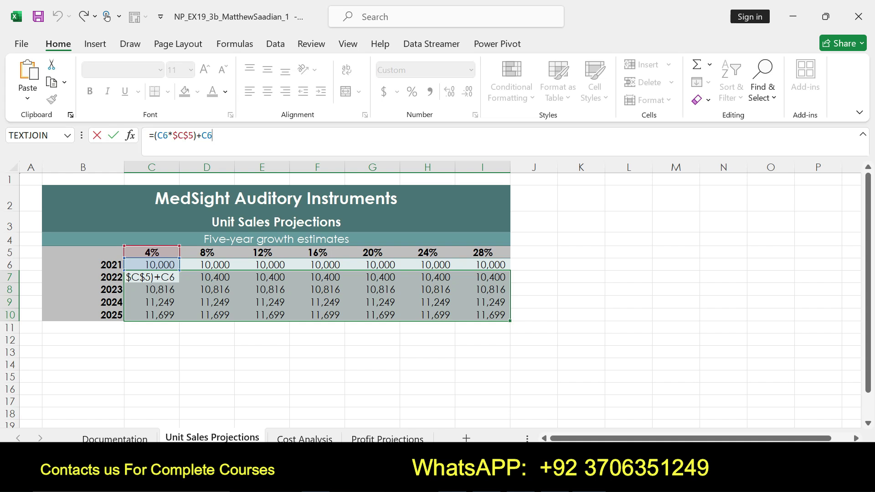
{"action": "left_click_drag", "start_coordinate": [201, 135], "coordinate": [213, 135]}
{"action": "key", "text": "F4"}
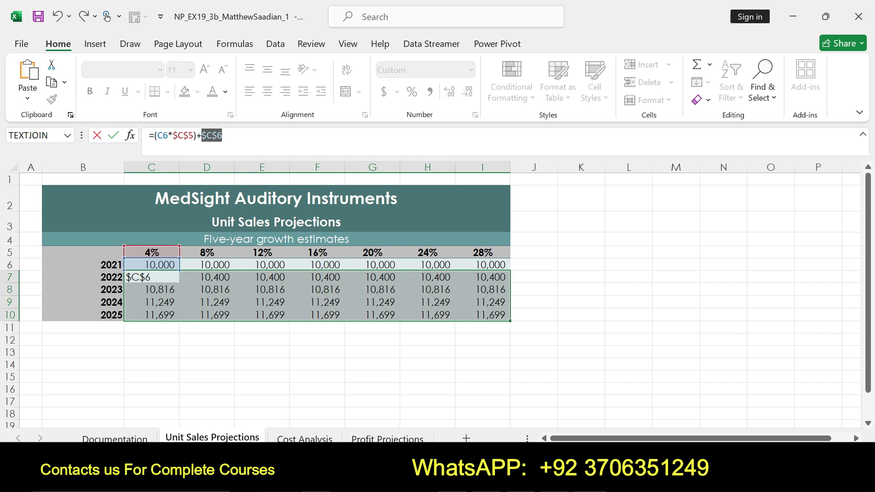
{"action": "key", "text": "Return"}
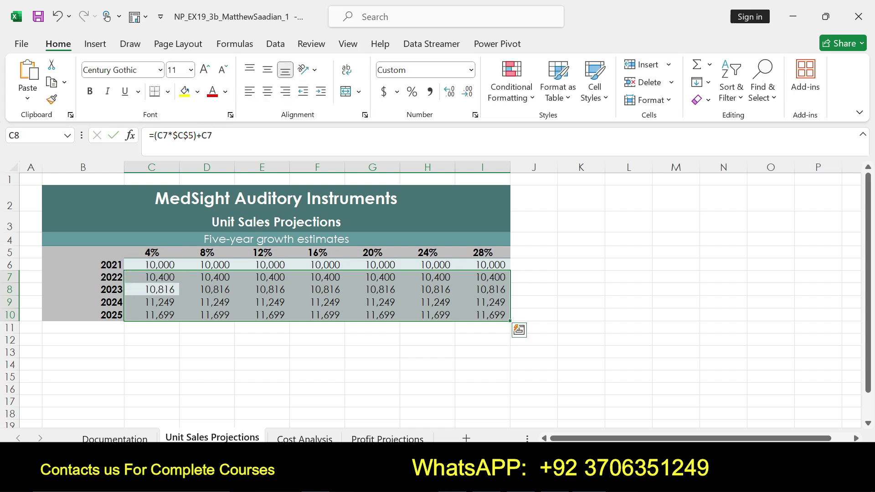
{"action": "left_click", "coordinate": [152, 277]}
{"action": "mouse_move", "coordinate": [179, 283]}
{"action": "left_mouse_down"}
{"action": "mouse_move", "coordinate": [179, 321]}
{"action": "mouse_move", "coordinate": [510, 321]}
{"action": "left_mouse_up"}
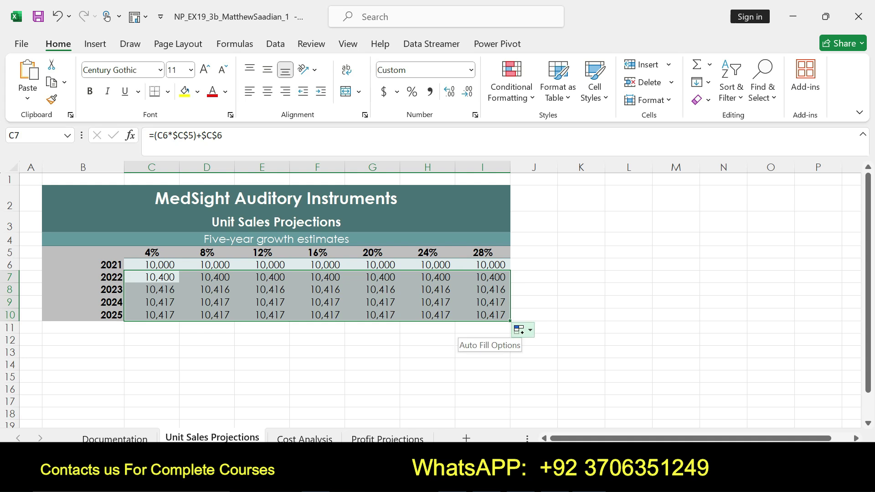
{"action": "key", "text": "ctrl+z"}
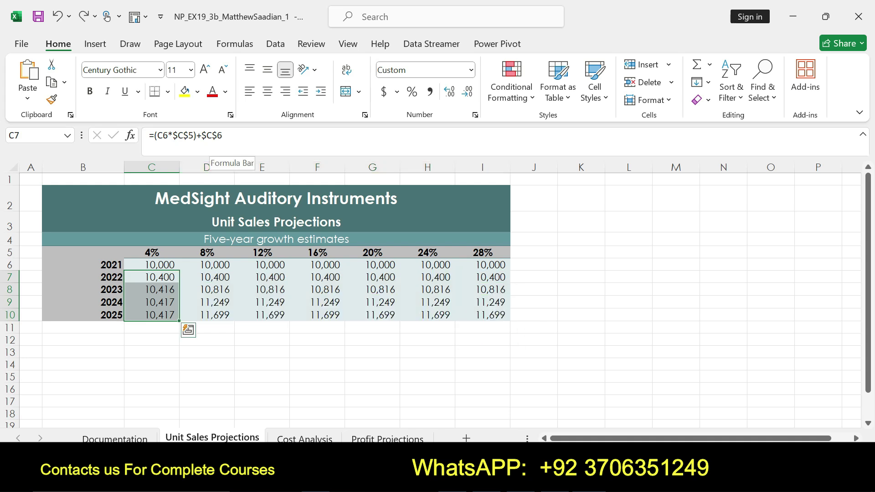
Retype C7 as =(C6*$C$5)+$C$6, strip the last reference's locks, then undo that correction
{"action": "key", "text": "F2"}
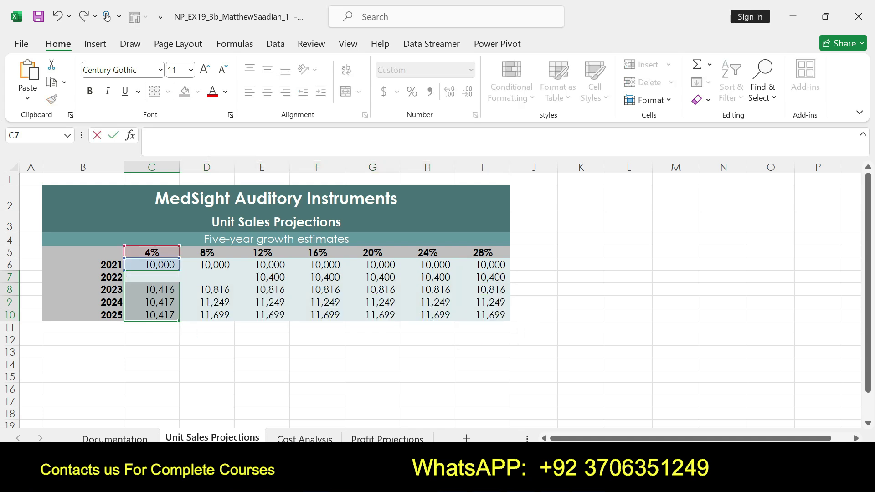
{"action": "type", "text": "=(C6*$C$5)+$C$6"}
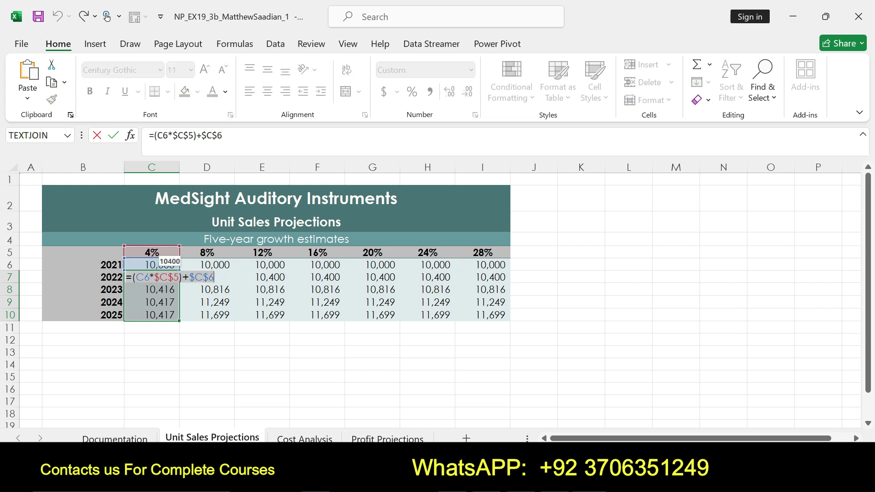
{"action": "left_click", "coordinate": [219, 136]}
{"action": "key", "text": "BackSpace"}
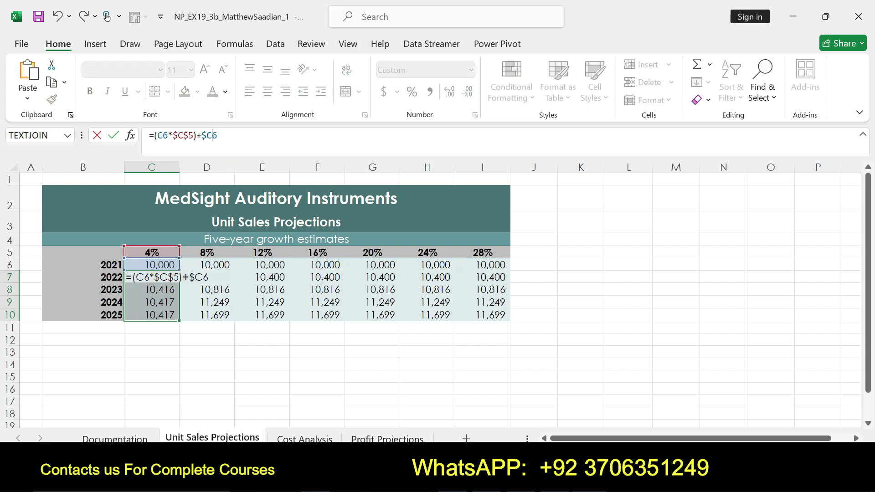
{"action": "key", "text": "Delete"}
{"action": "key", "text": "Return"}
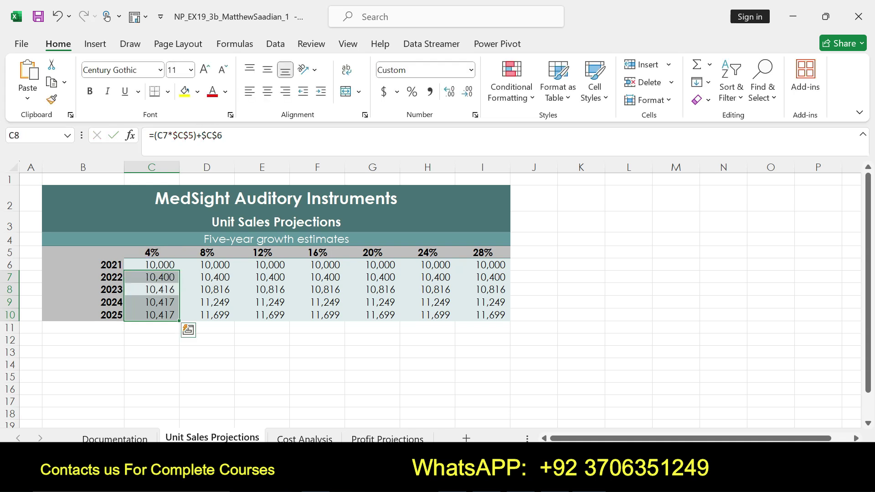
{"action": "key", "text": "Return"}
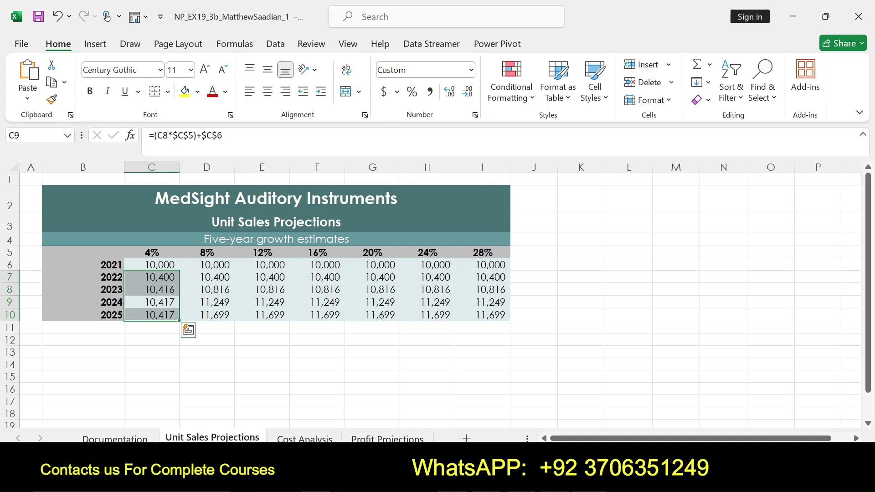
{"action": "key", "text": "ctrl+z"}
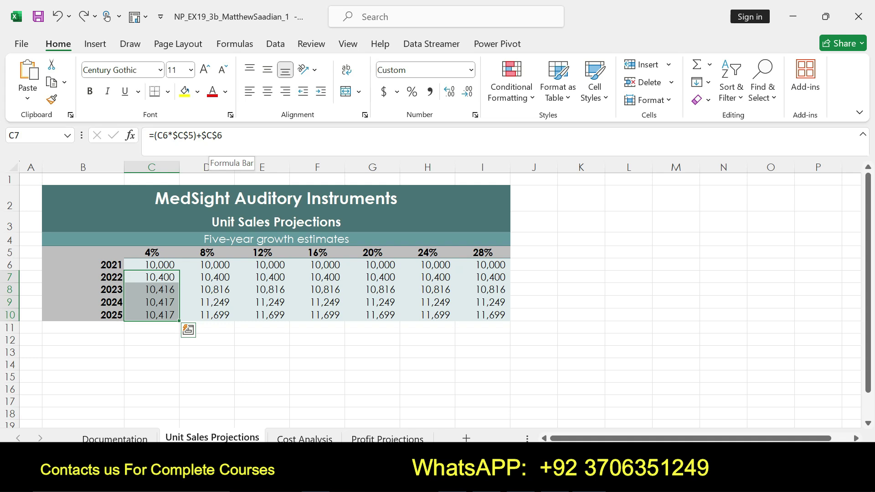
Remove the $ signs from the last C6 reference in C7's formula
{"action": "left_click", "coordinate": [151, 277]}
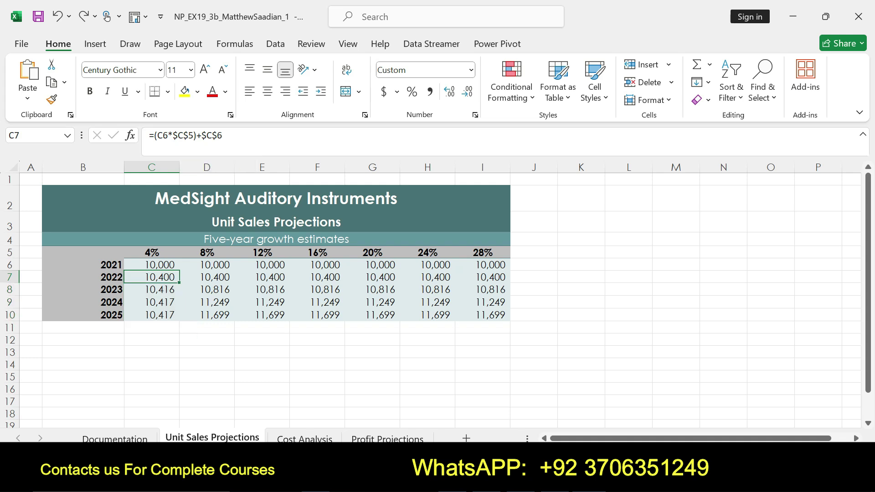
{"action": "left_click", "coordinate": [206, 135]}
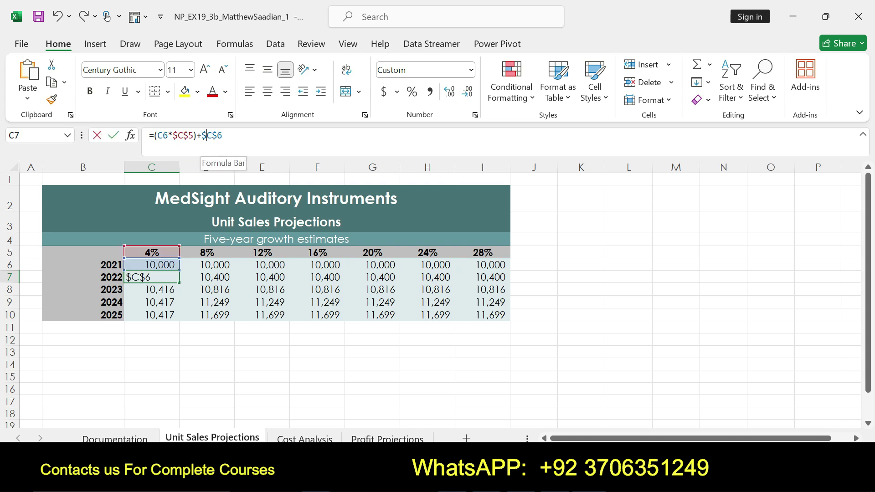
{"action": "key", "text": "BackSpace"}
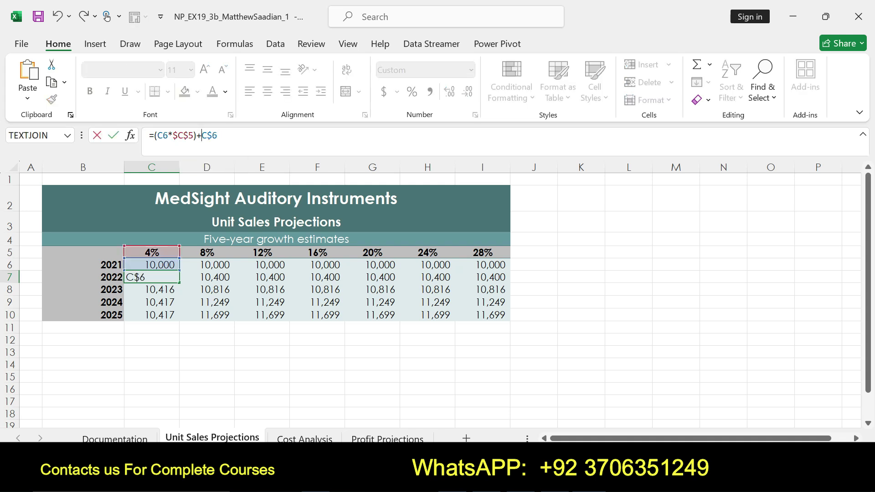
{"action": "key", "text": "Right"}
{"action": "key", "text": "Delete"}
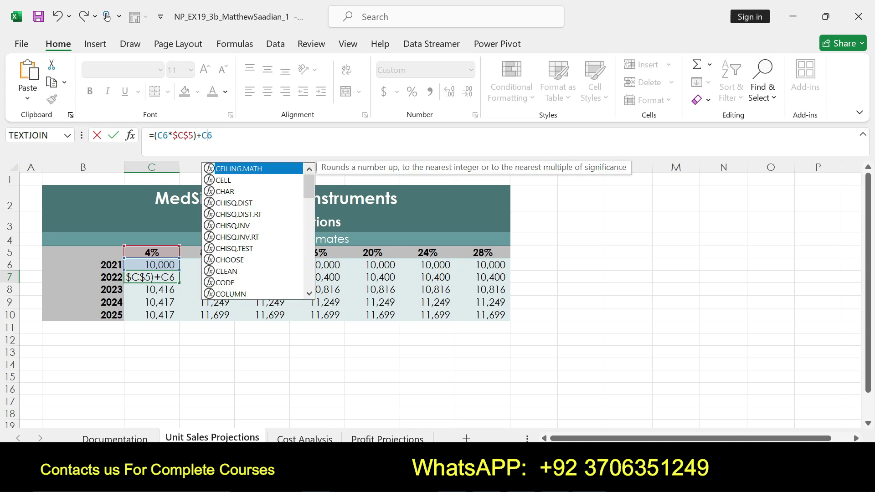
{"action": "key", "text": "Right"}
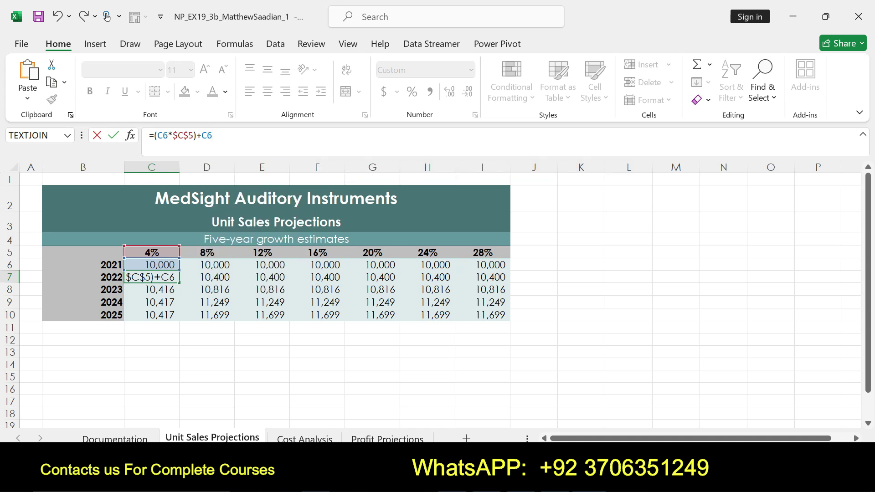
{"action": "key", "text": "Return"}
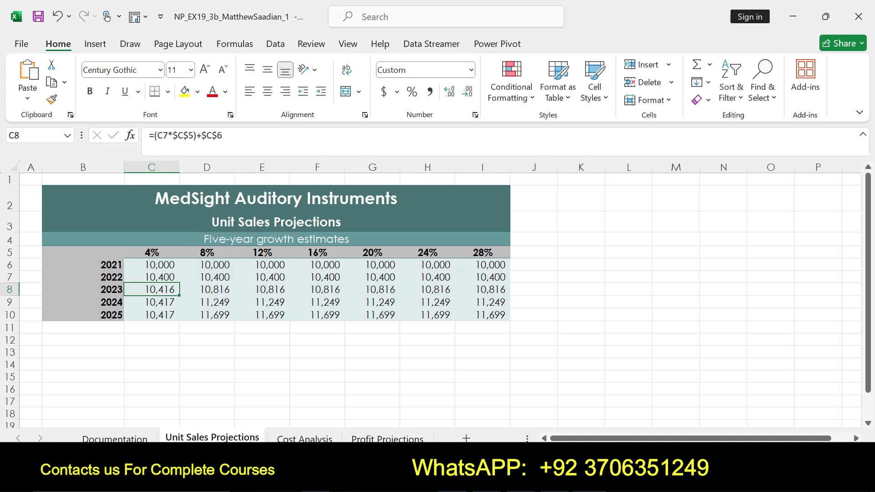
Fill C7 down to C10 so 2025 reads 11,699, select C7:I10, and go to Cost Analysis
{"action": "left_click", "coordinate": [152, 277]}
{"action": "left_click_drag", "start_coordinate": [179, 283], "coordinate": [179, 318]}
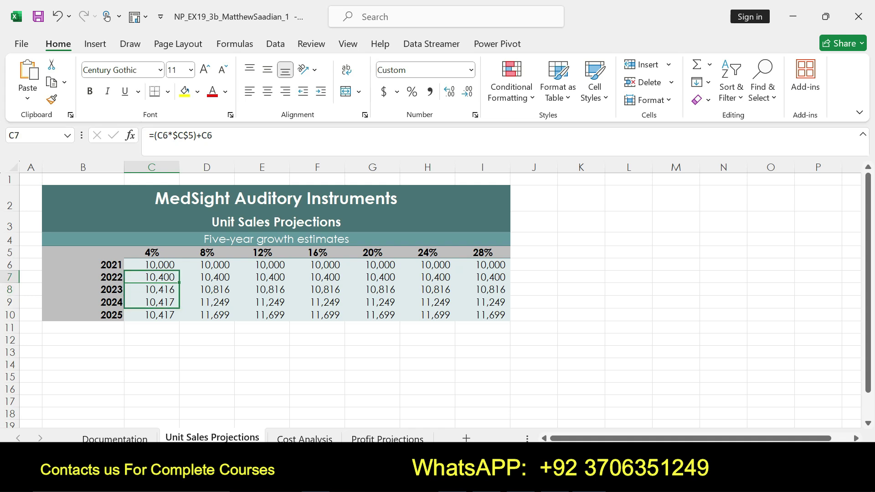
{"action": "left_click", "coordinate": [207, 327]}
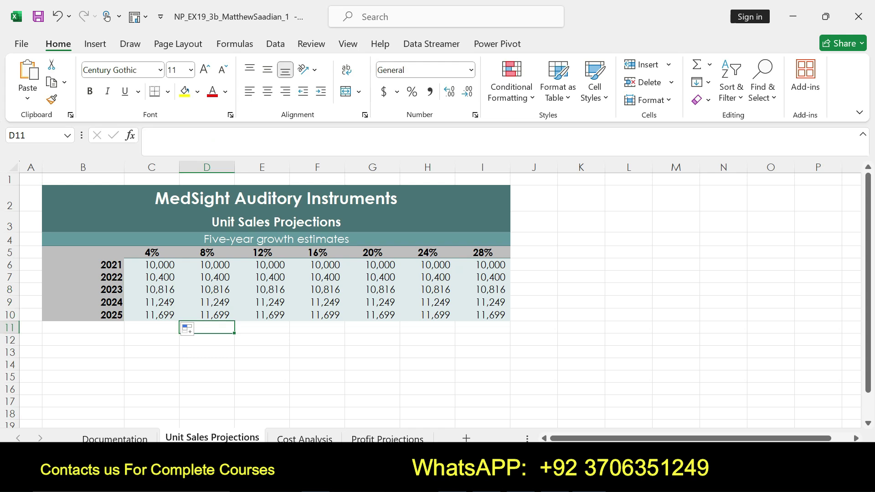
{"action": "mouse_move", "coordinate": [151, 277]}
{"action": "left_mouse_down"}
{"action": "mouse_move", "coordinate": [152, 315]}
{"action": "mouse_move", "coordinate": [509, 319]}
{"action": "left_mouse_up"}
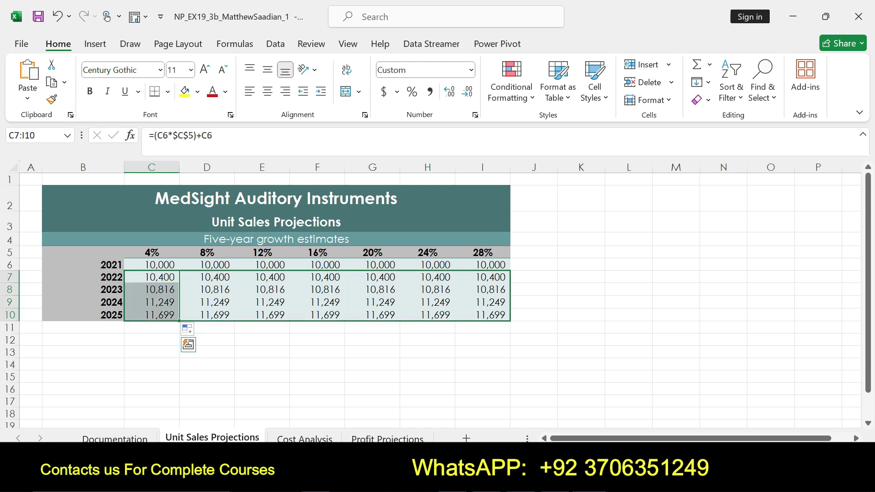
{"action": "left_click", "coordinate": [304, 439]}
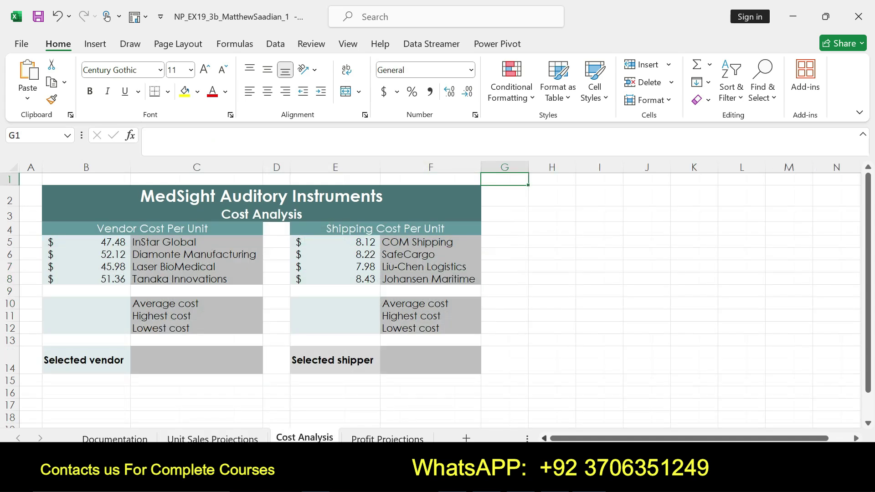
Highlight step 5 of the Word instructions in yellow, then select cell B10 in Excel
{"action": "key", "text": "alt+Tab"}
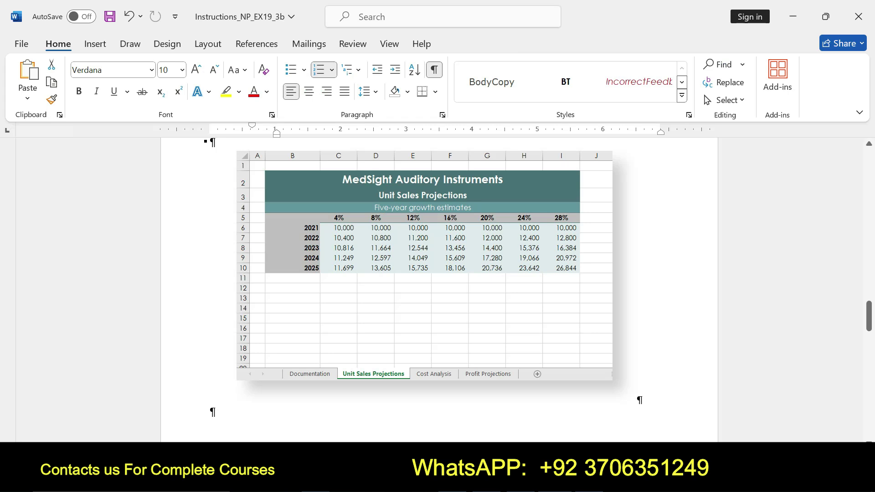
{"action": "left_click_drag", "start_coordinate": [868, 316], "coordinate": [869, 203]}
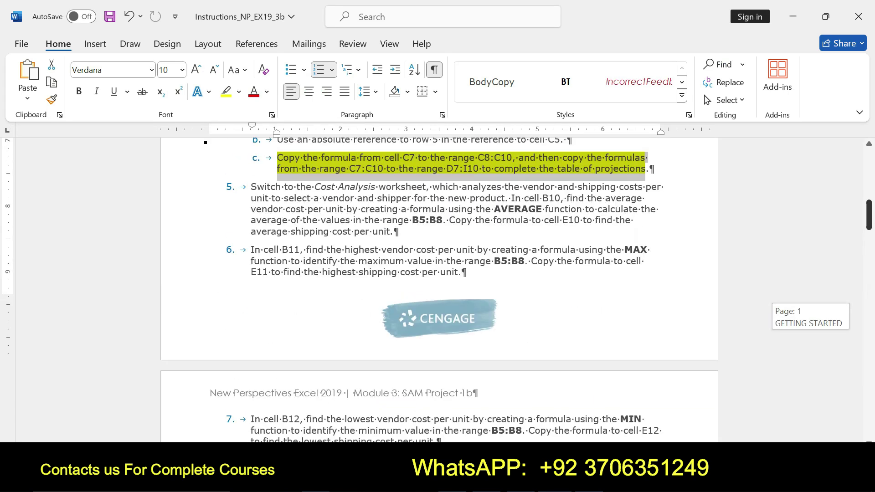
{"action": "key", "text": "ctrl+z"}
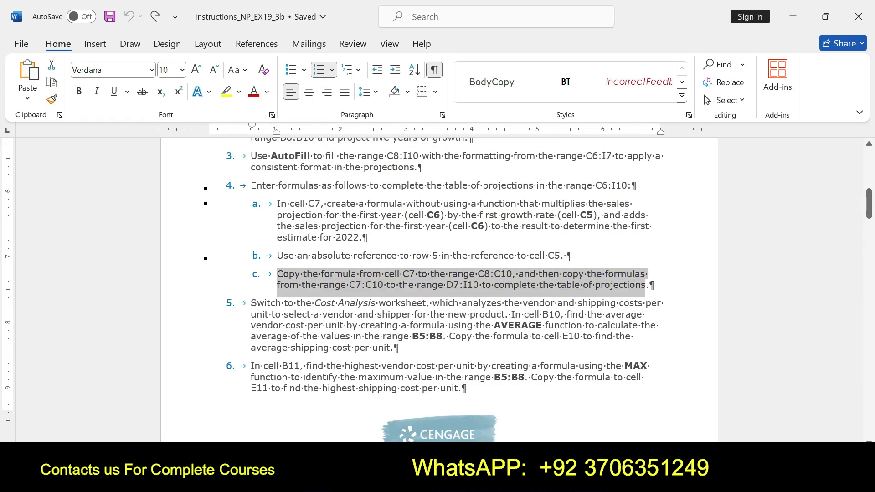
{"action": "left_click_drag", "start_coordinate": [251, 303], "coordinate": [399, 347]}
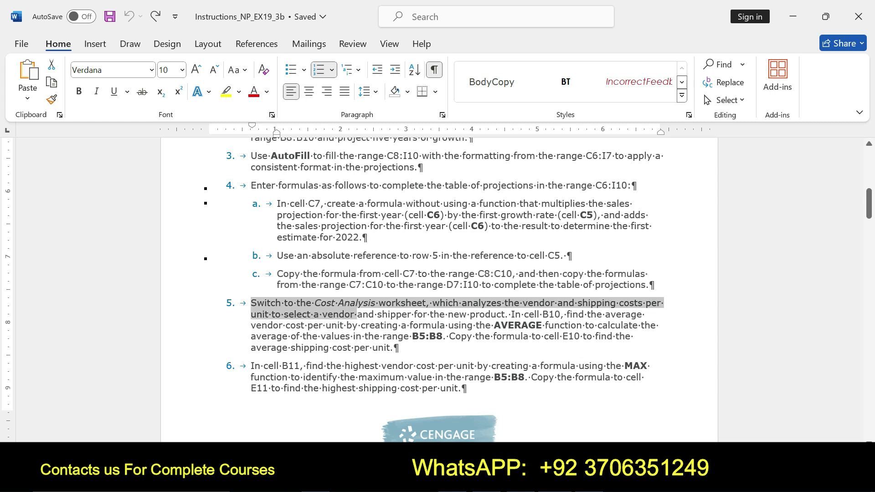
{"action": "left_click", "coordinate": [459, 327]}
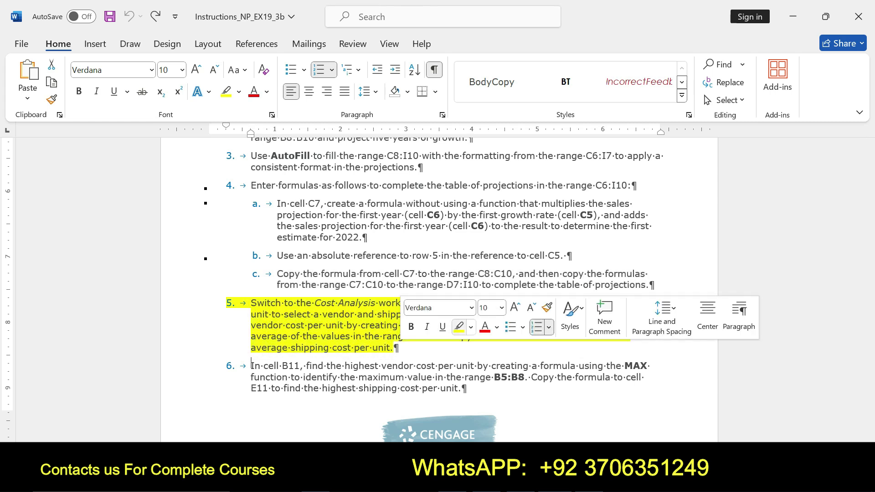
{"action": "mouse_move", "coordinate": [417, 284]}
{"action": "left_mouse_down"}
{"action": "mouse_move", "coordinate": [284, 302]}
{"action": "mouse_move", "coordinate": [634, 337]}
{"action": "mouse_move", "coordinate": [399, 353]}
{"action": "left_mouse_up"}
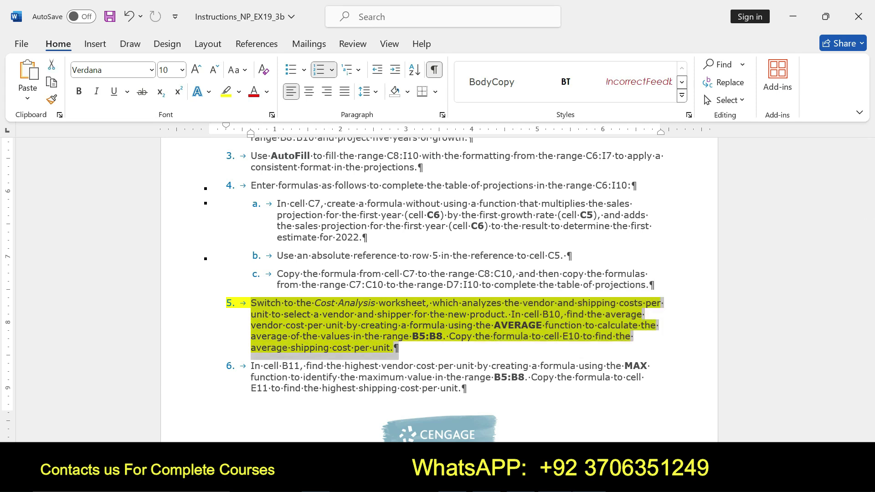
{"action": "key", "text": "alt+Tab"}
{"action": "left_click", "coordinate": [86, 303]}
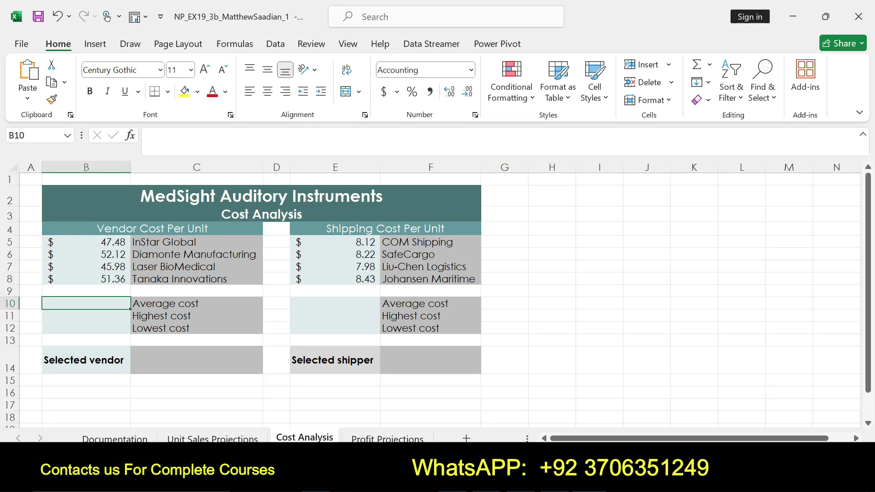
Enter =AVERAGE(B5:B8) in B10, giving $49.24, and return to the Word instructions
{"action": "type", "text": "="}
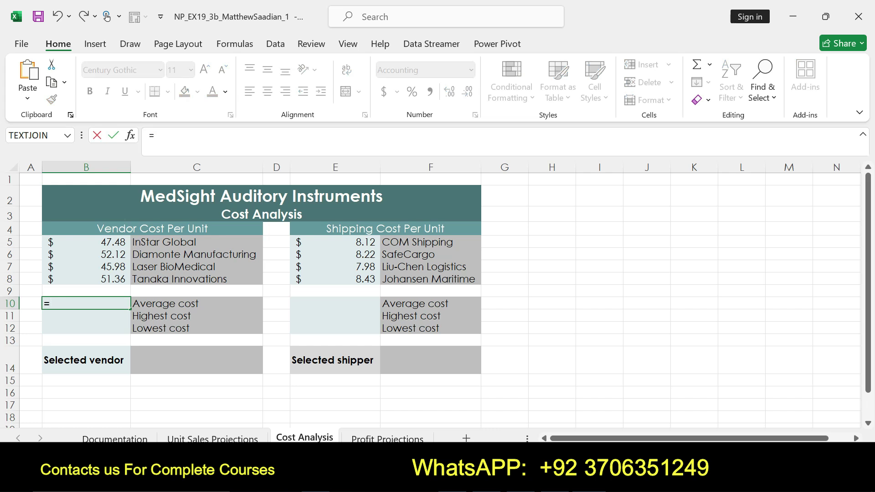
{"action": "type", "text": "ave"}
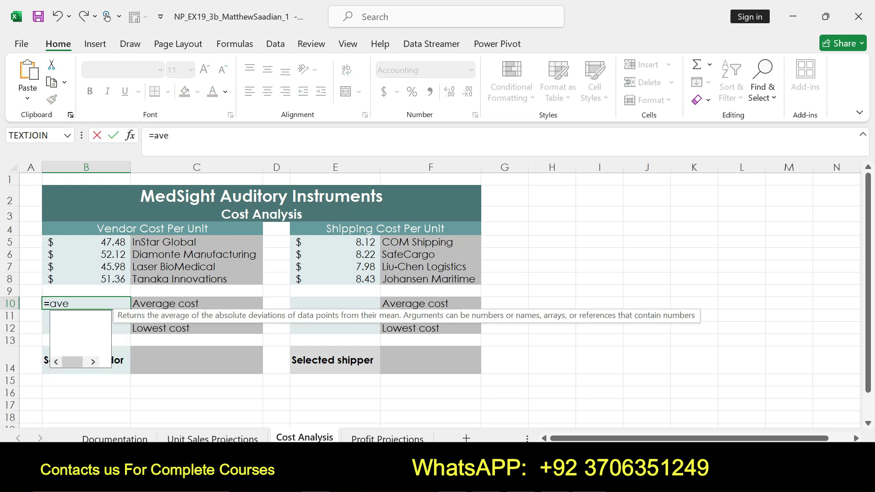
{"action": "key", "text": "Down"}
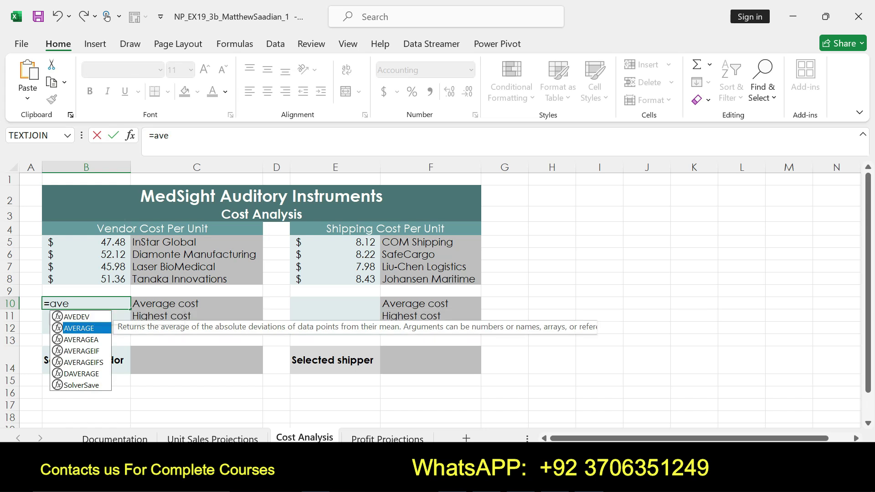
{"action": "key", "text": "Tab"}
{"action": "left_click_drag", "start_coordinate": [91, 242], "coordinate": [91, 279]}
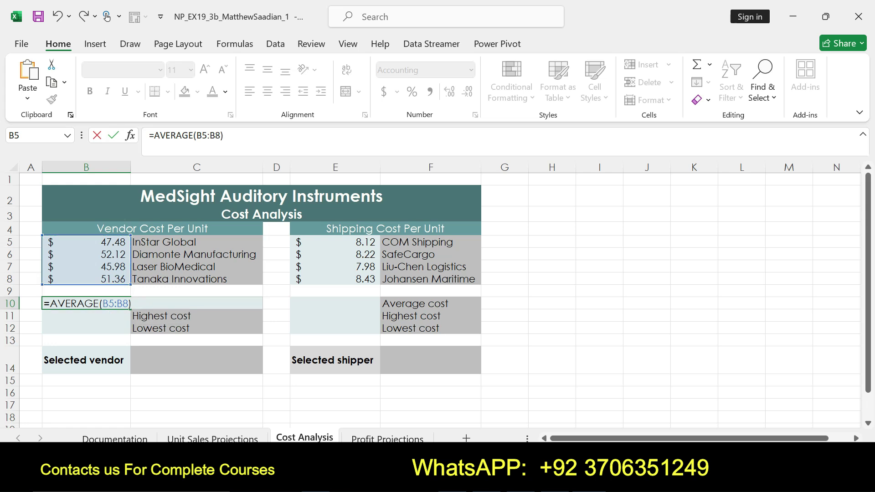
{"action": "key", "text": "Return"}
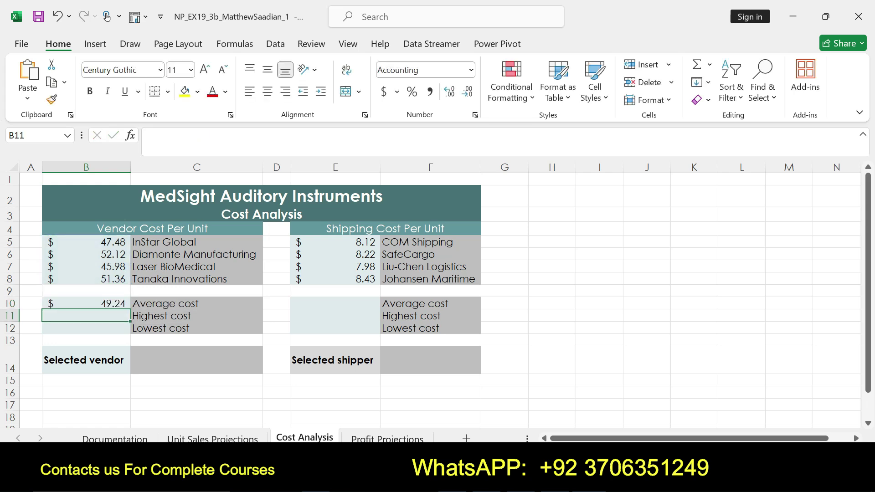
{"action": "type", "text": "="}
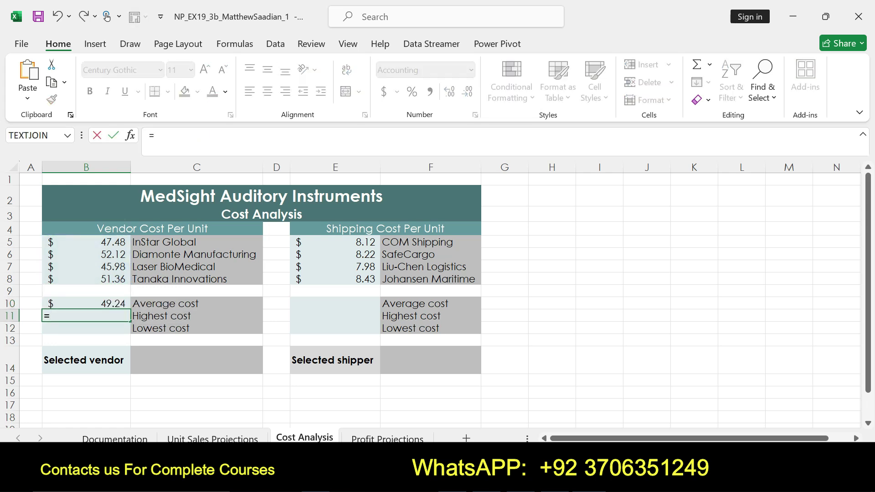
{"action": "key", "text": "alt+Tab"}
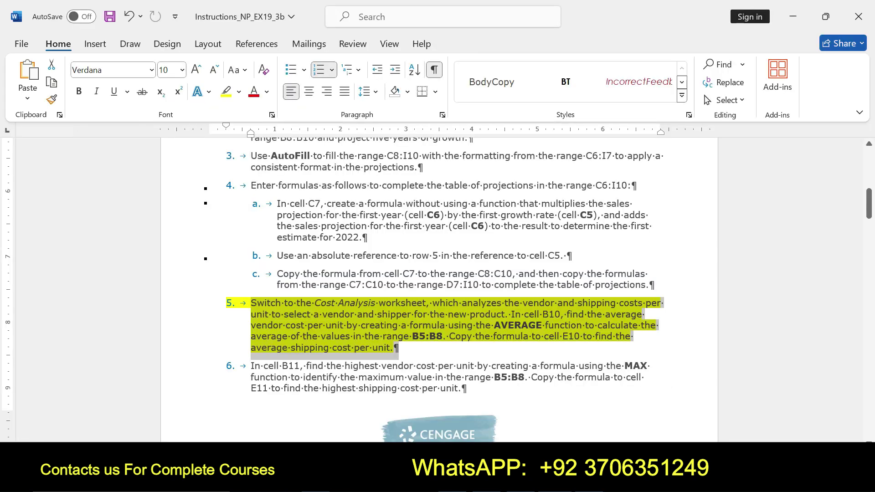
{"action": "scroll", "coordinate": [438, 273], "scroll_direction": "down", "scroll_amount": 4}
{"action": "scroll", "coordinate": [437, 273], "scroll_direction": "down", "scroll_amount": 5}
{"action": "scroll", "coordinate": [437, 274], "scroll_direction": "down", "scroll_amount": 6}
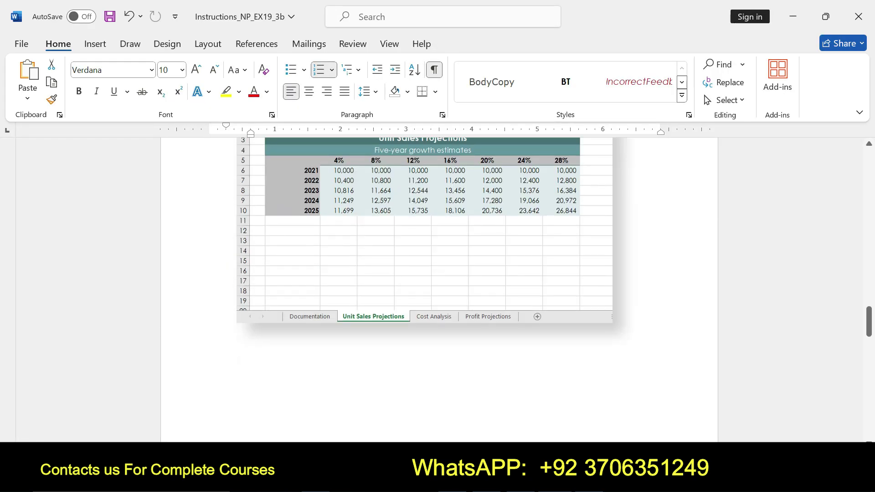
{"action": "left_click_drag", "start_coordinate": [868, 323], "coordinate": [869, 378]}
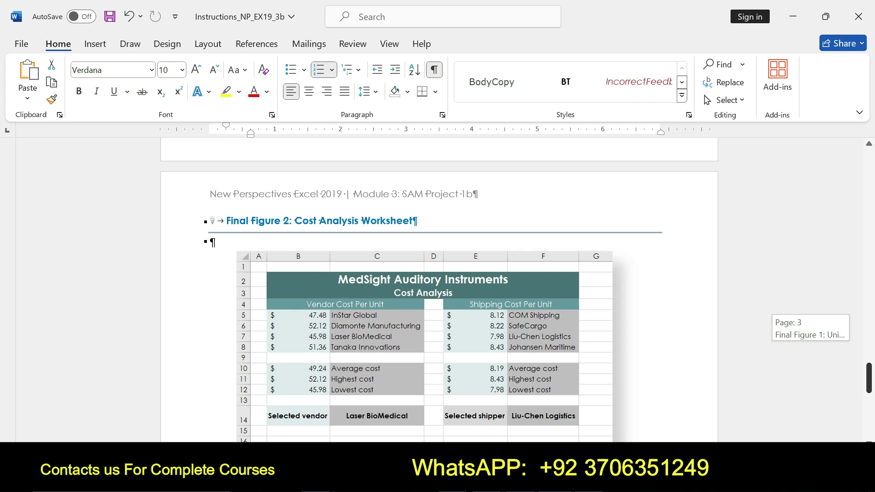
{"action": "left_click_drag", "start_coordinate": [869, 378], "coordinate": [869, 216]}
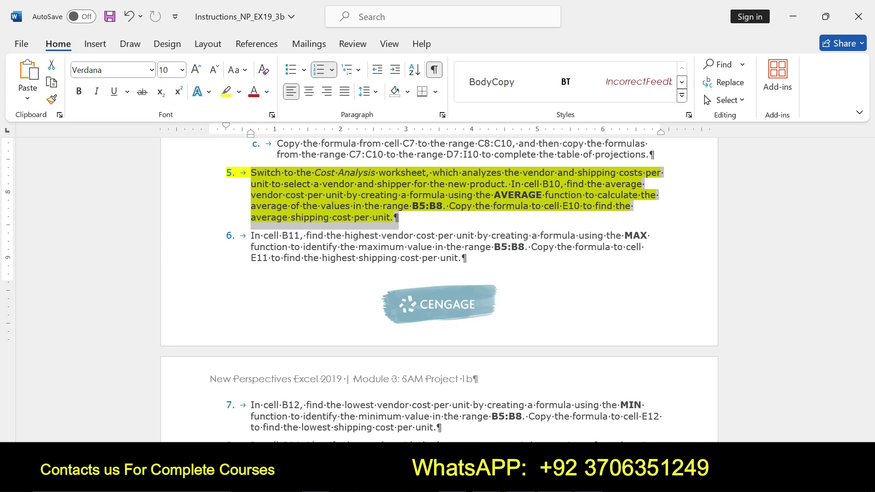
{"action": "left_click", "coordinate": [291, 206]}
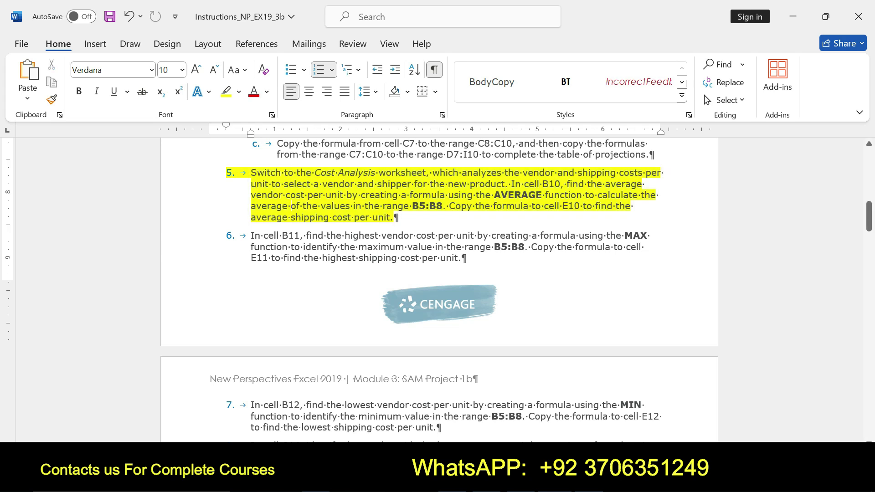
{"action": "key", "text": "alt+Tab"}
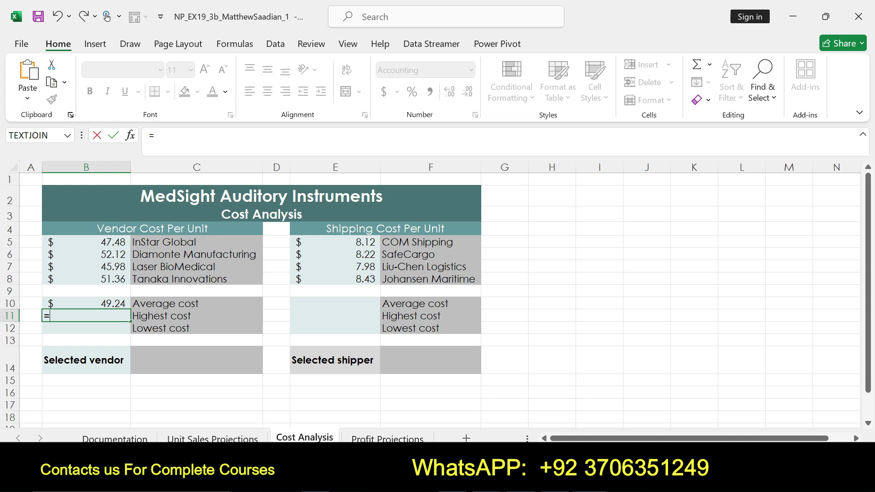
{"action": "key", "text": "alt+Tab"}
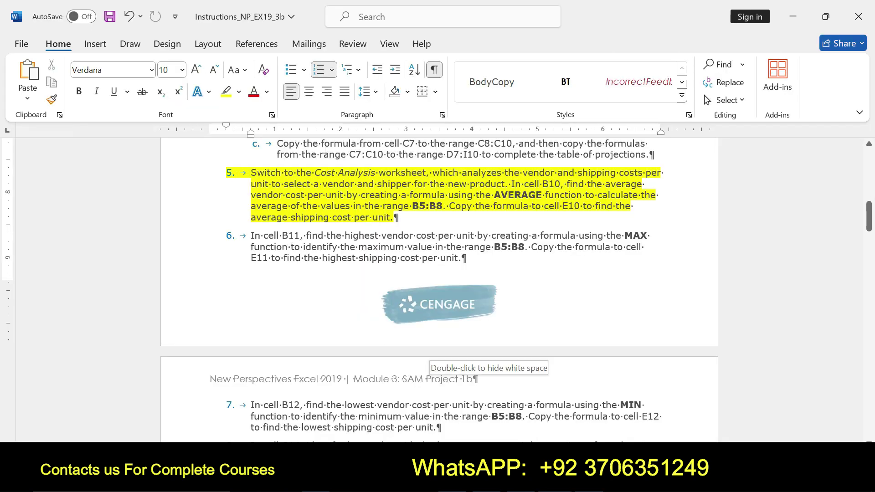
Undo step 5's highlight, highlight the step 6 paragraph yellow, then begin =max in Excel's B11
{"action": "key", "text": "ctrl+z"}
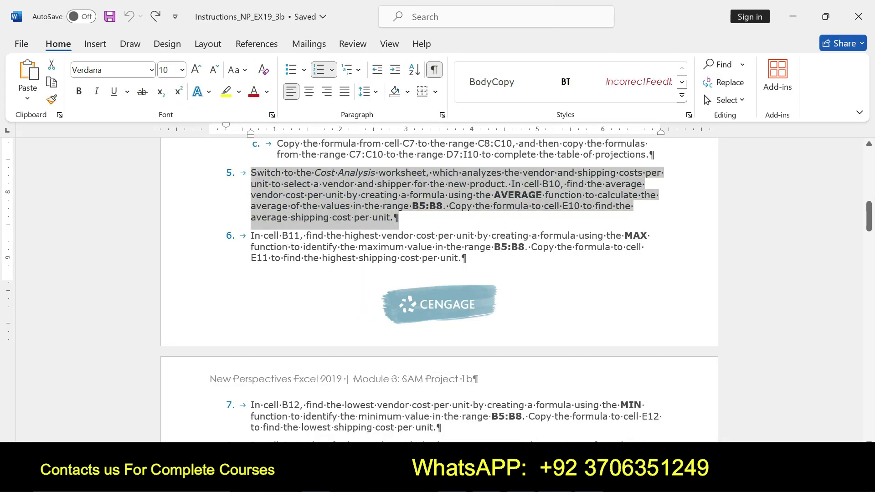
{"action": "left_click_drag", "start_coordinate": [251, 235], "coordinate": [465, 258]}
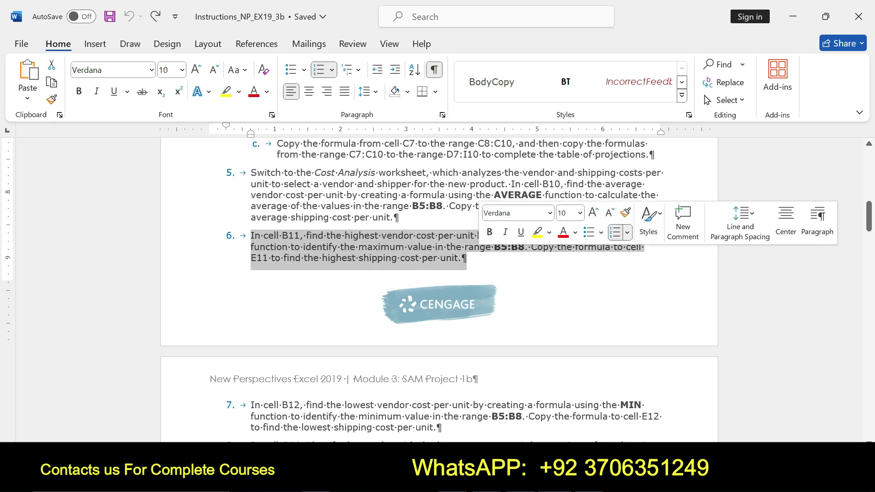
{"action": "left_click", "coordinate": [537, 232]}
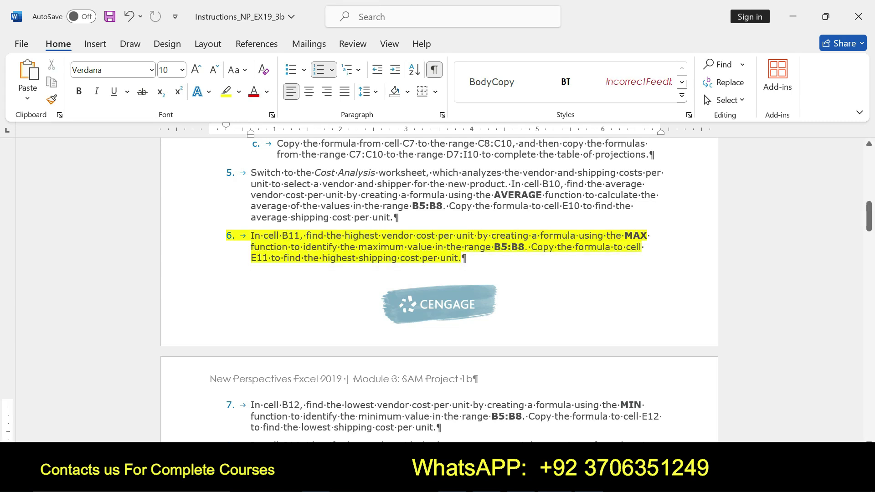
{"action": "left_click_drag", "start_coordinate": [251, 236], "coordinate": [465, 258]}
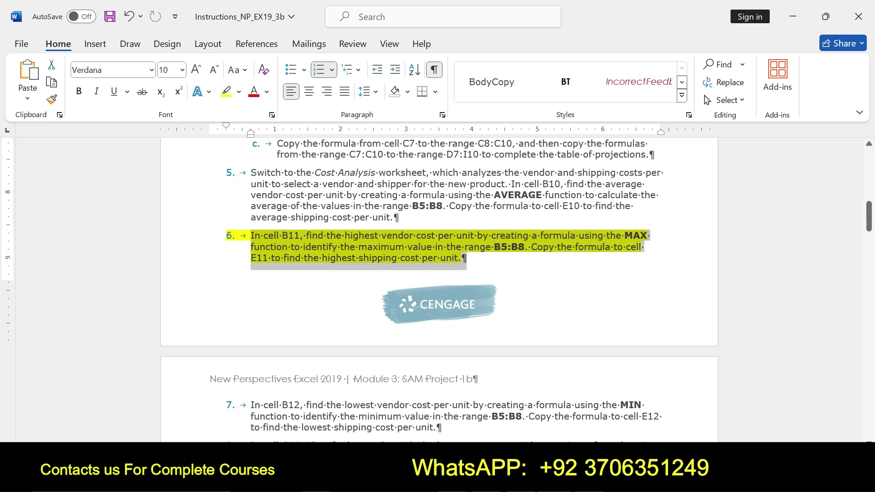
{"action": "key", "text": "alt+Tab"}
{"action": "type", "text": "="}
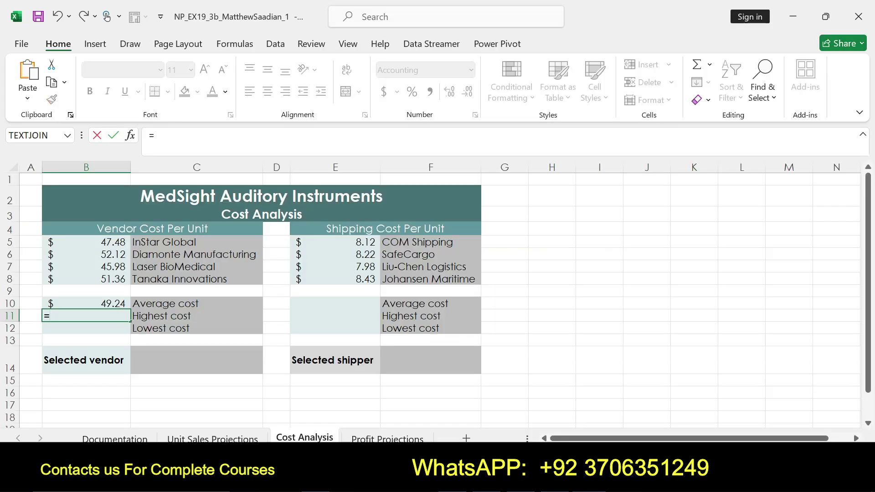
{"action": "type", "text": "max"}
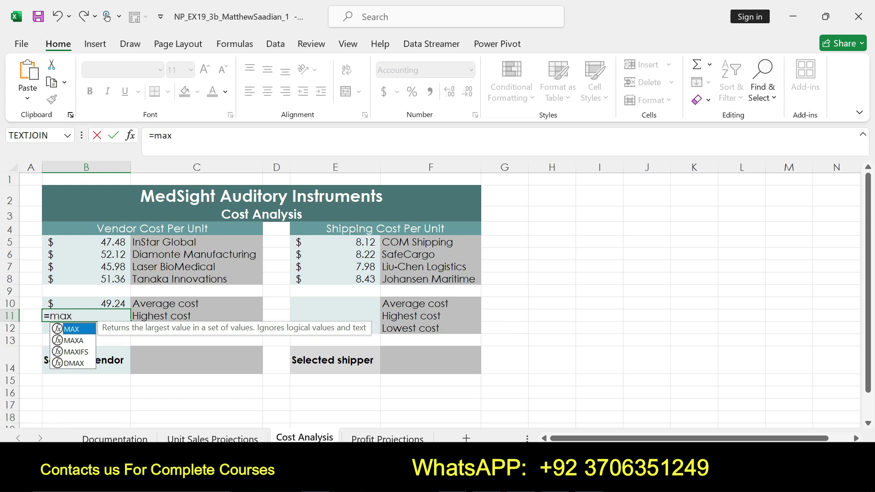
Complete B11 as =MAX(B5:B8), showing $52.12, and return to Word
{"action": "key", "text": "Tab"}
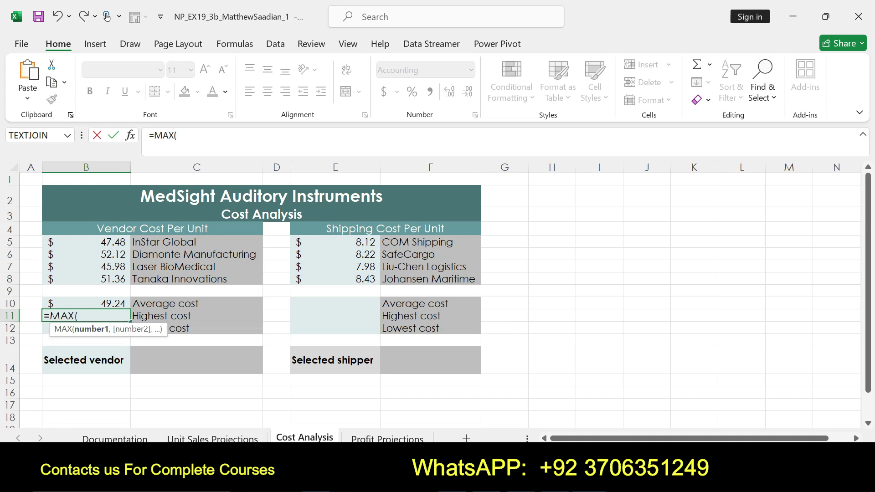
{"action": "left_click_drag", "start_coordinate": [86, 242], "coordinate": [86, 279]}
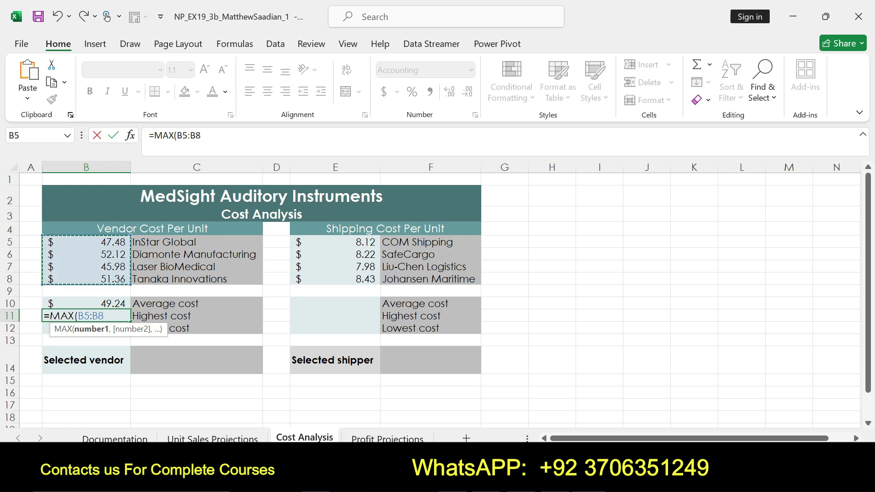
{"action": "type", "text": ")"}
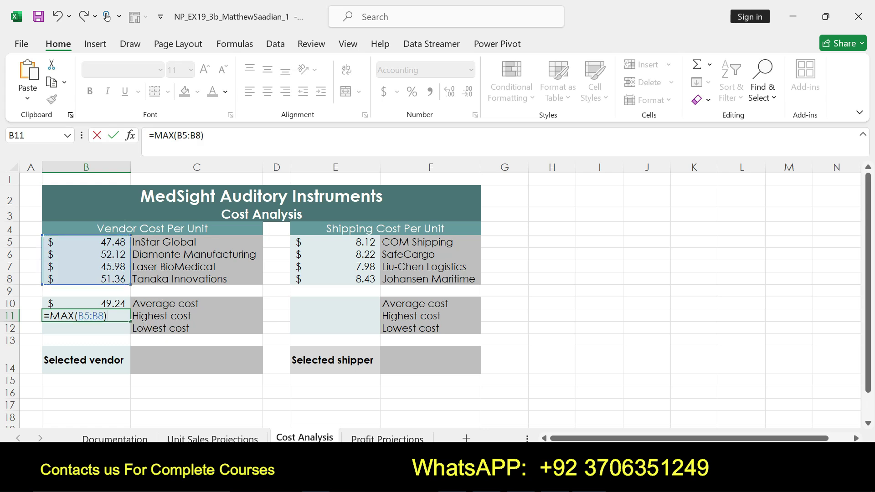
{"action": "key", "text": "Return"}
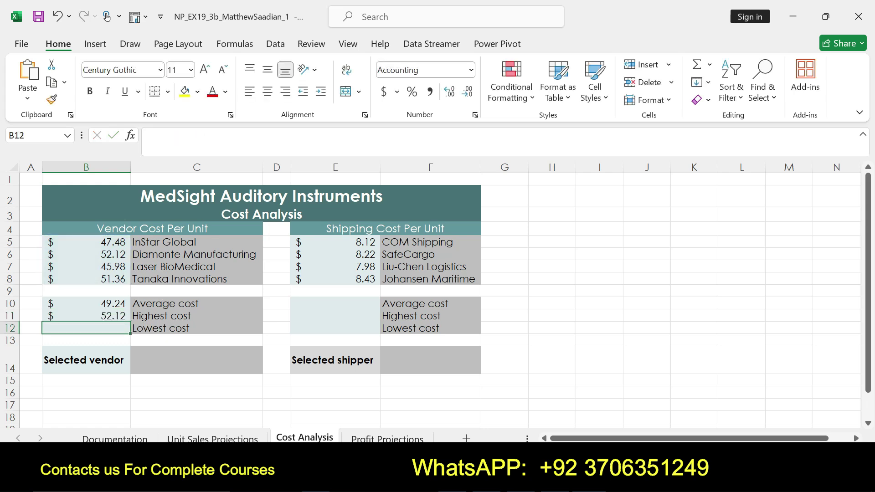
{"action": "key", "text": "alt+Tab"}
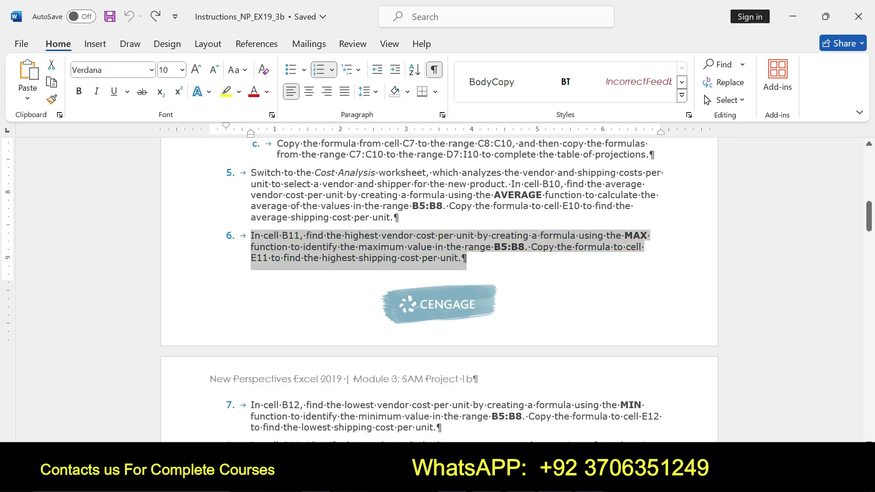
Highlight the step 7 paragraph of the Word instructions in yellow, then return to Excel
{"action": "scroll", "coordinate": [438, 290], "scroll_direction": "down", "scroll_amount": 1}
{"action": "scroll", "coordinate": [437, 290], "scroll_direction": "down", "scroll_amount": 2}
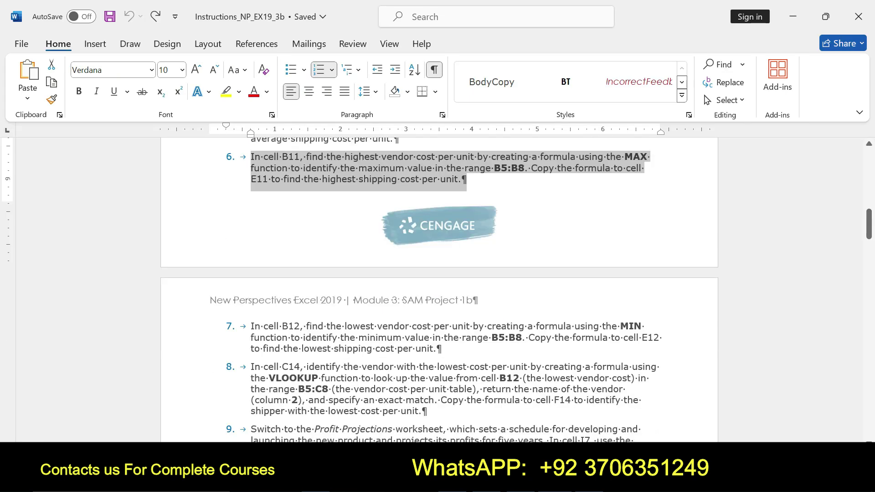
{"action": "left_click_drag", "start_coordinate": [251, 325], "coordinate": [438, 349]}
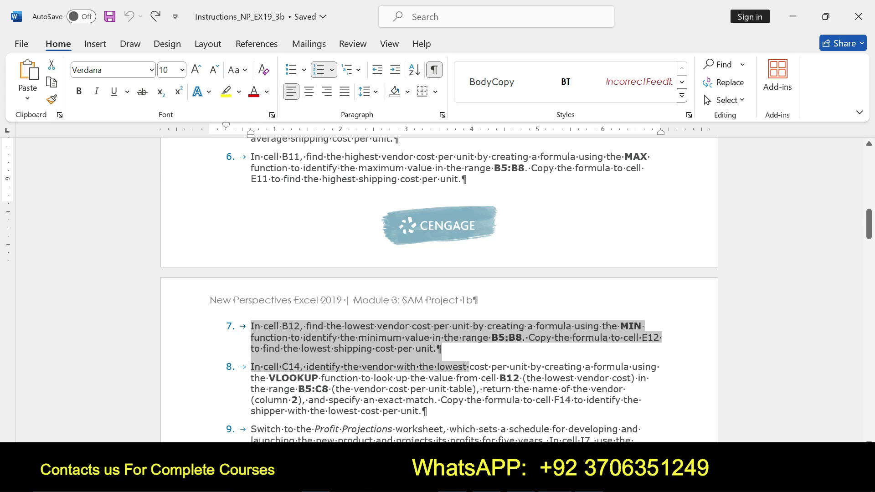
{"action": "left_click", "coordinate": [496, 331]}
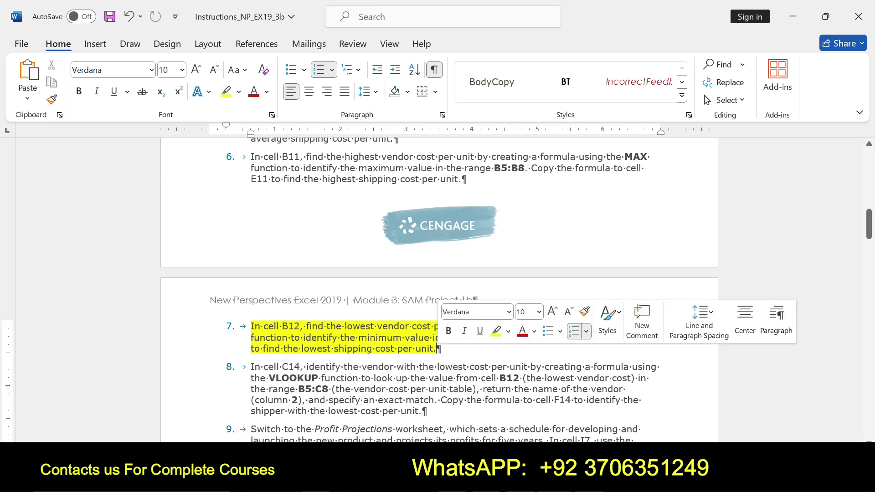
{"action": "mouse_move", "coordinate": [250, 326]}
{"action": "left_mouse_down"}
{"action": "mouse_move", "coordinate": [644, 326]}
{"action": "mouse_move", "coordinate": [662, 337]}
{"action": "mouse_move", "coordinate": [441, 349]}
{"action": "left_mouse_up"}
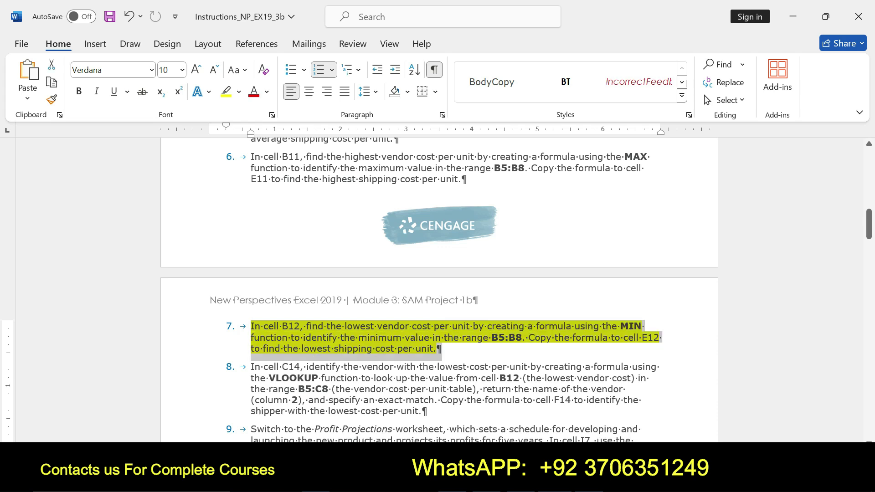
{"action": "key", "text": "alt+Tab"}
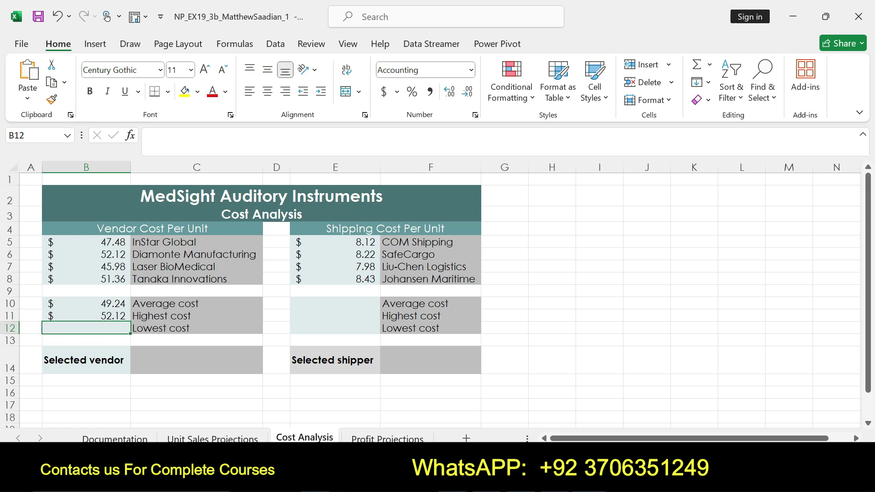
Enter =MIN(B5:B8) in B12 to show the lowest vendor cost, $45.98
{"action": "type", "text": "=min"}
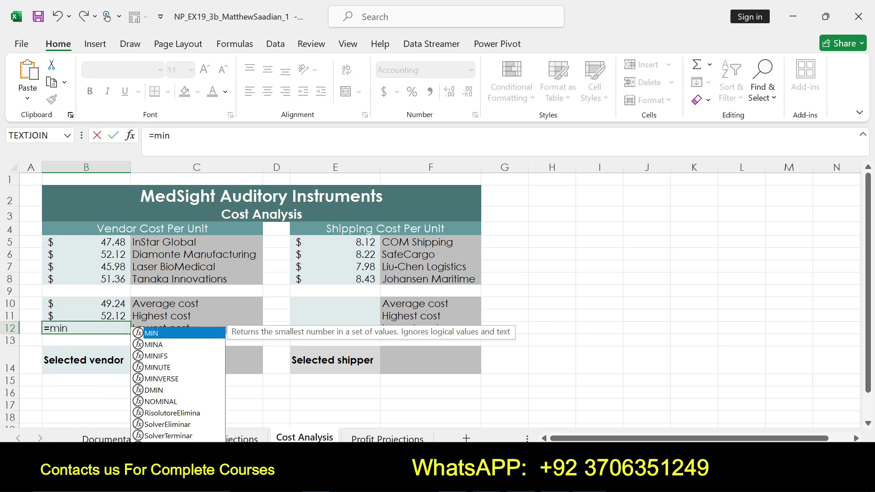
{"action": "key", "text": "Tab"}
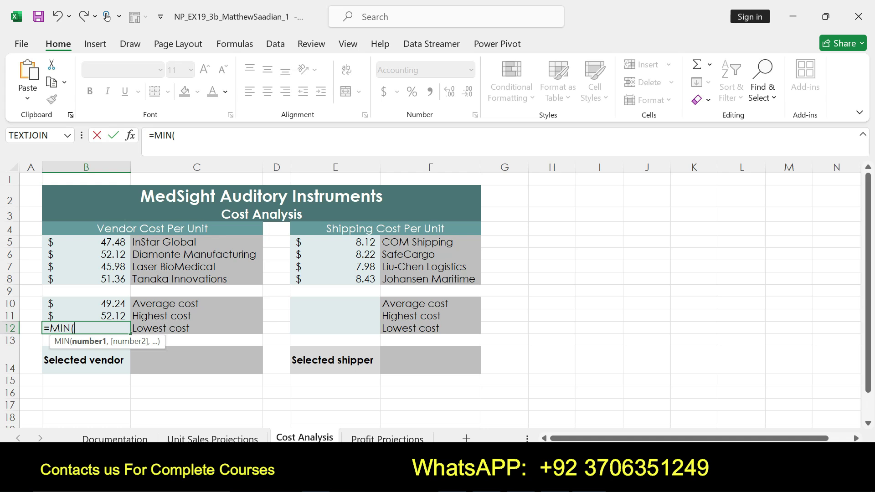
{"action": "left_click_drag", "start_coordinate": [87, 242], "coordinate": [87, 279]}
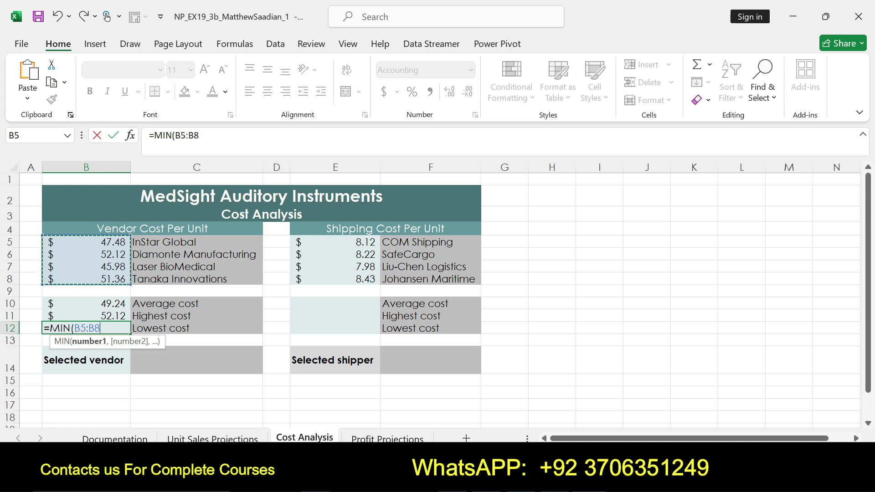
{"action": "type", "text": ")"}
{"action": "key", "text": "Return"}
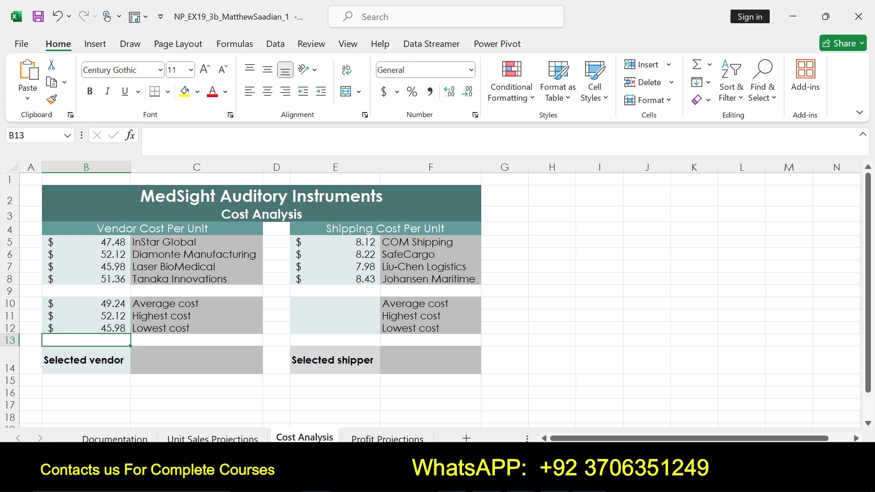
{"action": "key", "text": "alt+Tab"}
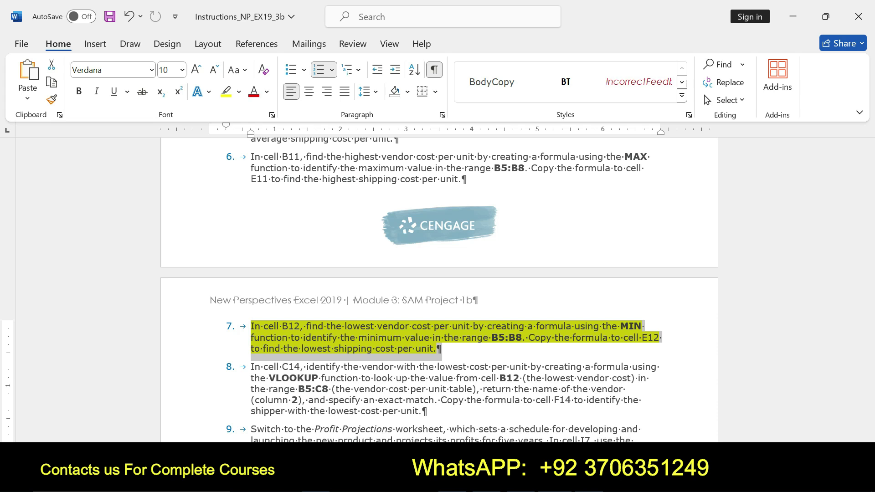
Undo step 7's yellow highlight and highlight step 8 in yellow instead
{"action": "key", "text": "ctrl+z"}
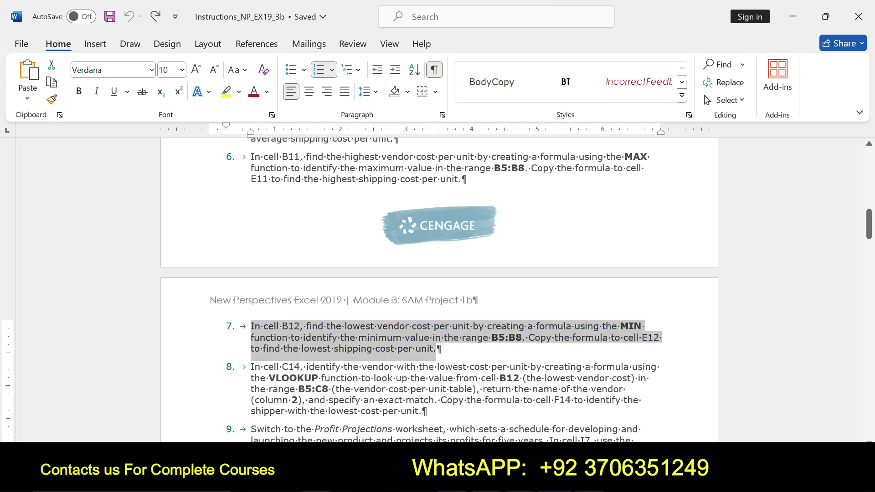
{"action": "left_click_drag", "start_coordinate": [251, 366], "coordinate": [418, 411]}
{"action": "left_click", "coordinate": [474, 389]}
{"action": "left_click_drag", "start_coordinate": [251, 366], "coordinate": [418, 411]}
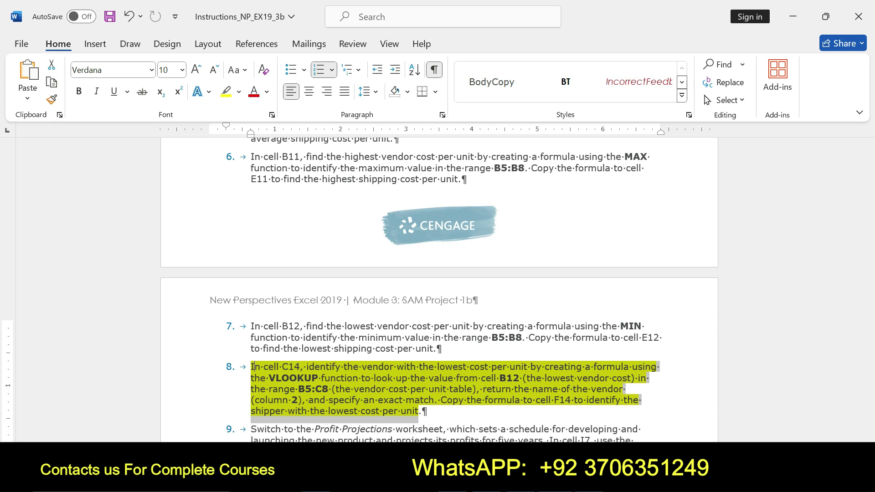
{"action": "left_click_drag", "start_coordinate": [251, 367], "coordinate": [419, 410]}
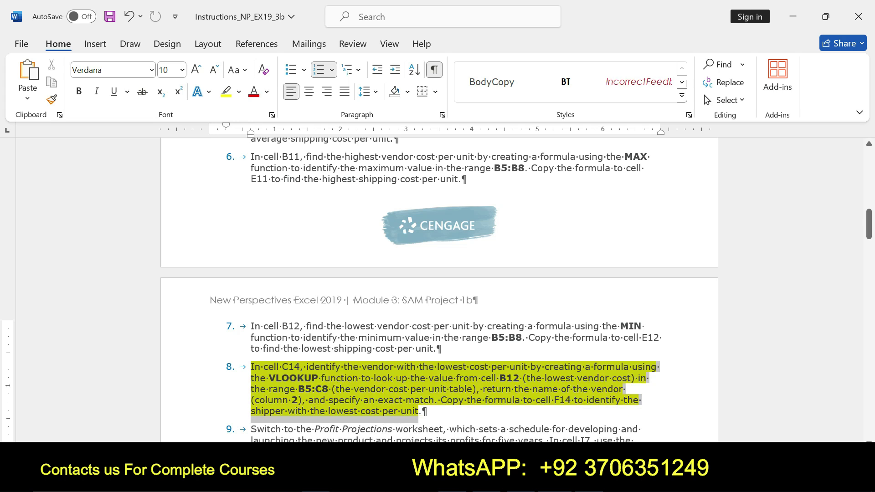
{"action": "left_click", "coordinate": [261, 367]}
{"action": "mouse_move", "coordinate": [252, 366]}
{"action": "left_mouse_down"}
{"action": "mouse_move", "coordinate": [329, 400]}
{"action": "mouse_move", "coordinate": [418, 410]}
{"action": "left_mouse_up"}
{"action": "left_click", "coordinate": [590, 401]}
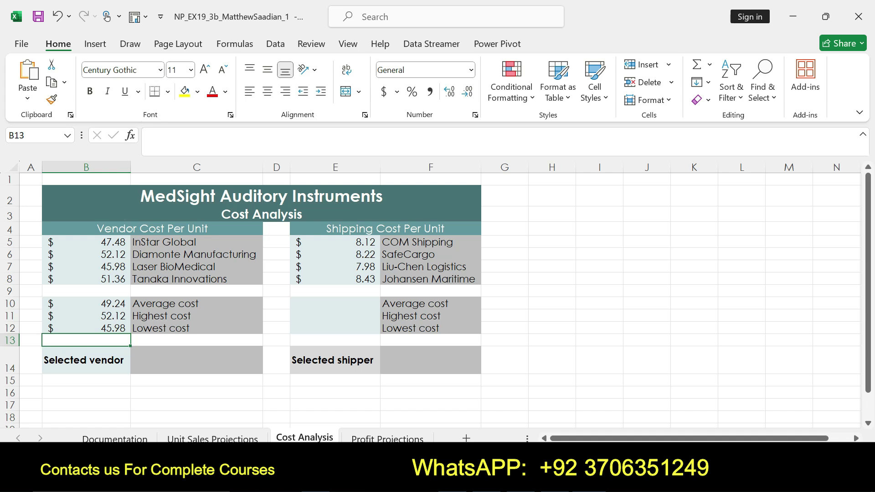
Undo the step 8 highlight and select the beginning of step 9
{"action": "key", "text": "alt+Tab"}
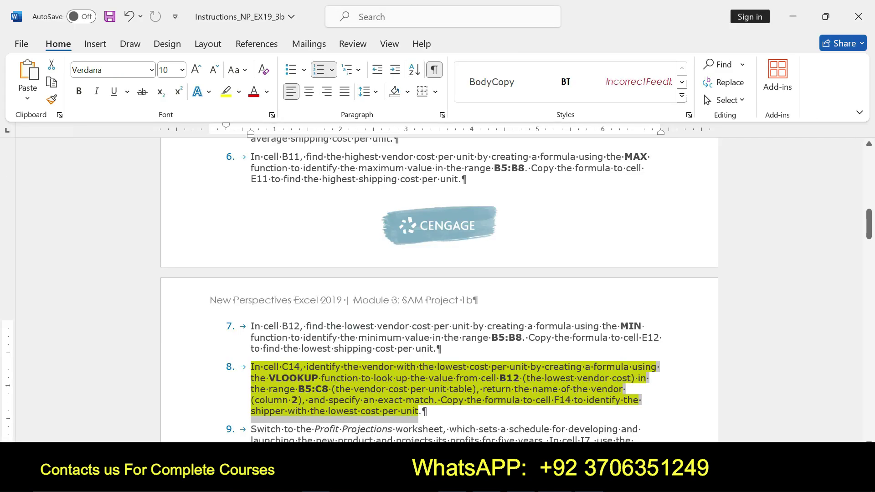
{"action": "key", "text": "ctrl+z"}
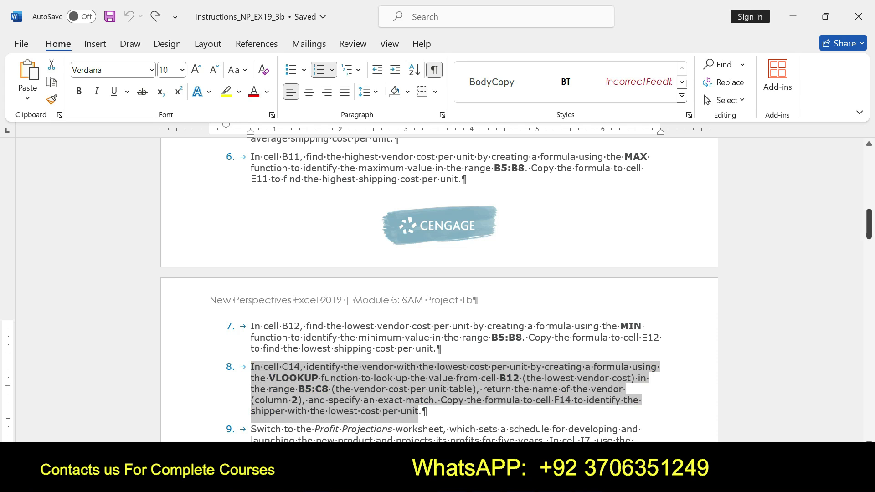
{"action": "left_click_drag", "start_coordinate": [868, 223], "coordinate": [869, 233]}
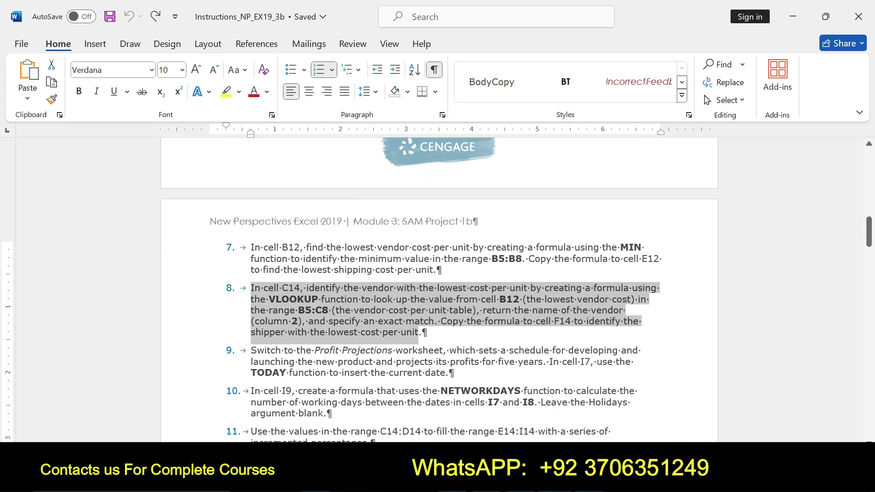
{"action": "left_click_drag", "start_coordinate": [251, 350], "coordinate": [455, 373]}
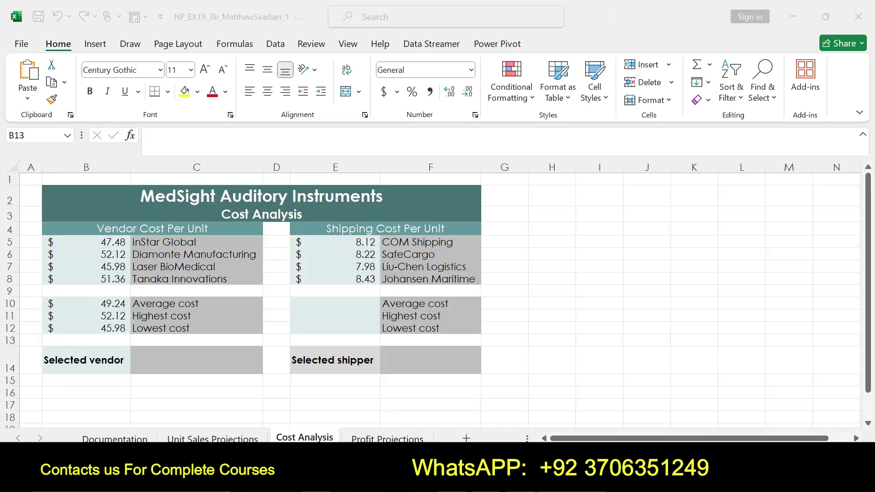
{"action": "key", "text": "alt+Tab"}
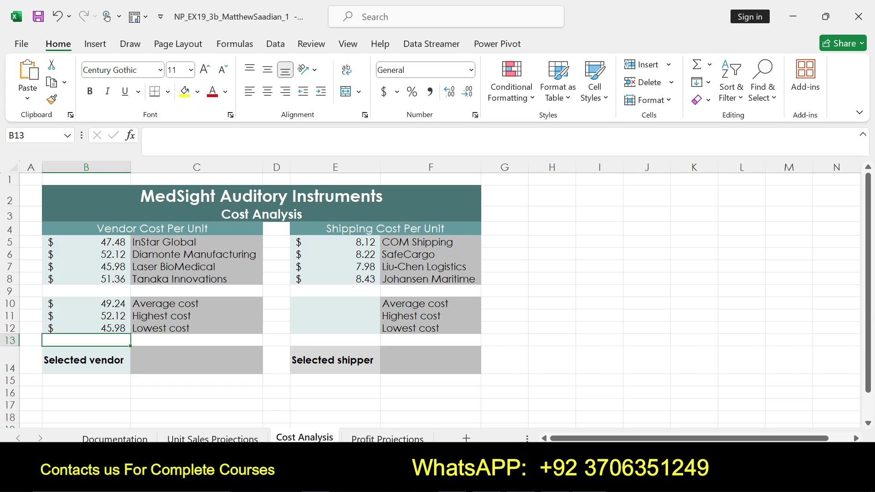
{"action": "key", "text": "ctrl+Page_Up"}
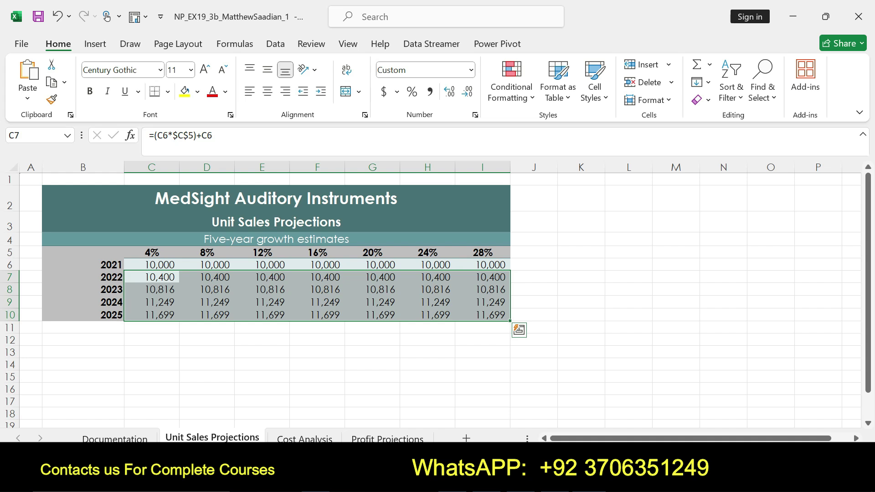
{"action": "left_click", "coordinate": [304, 439]}
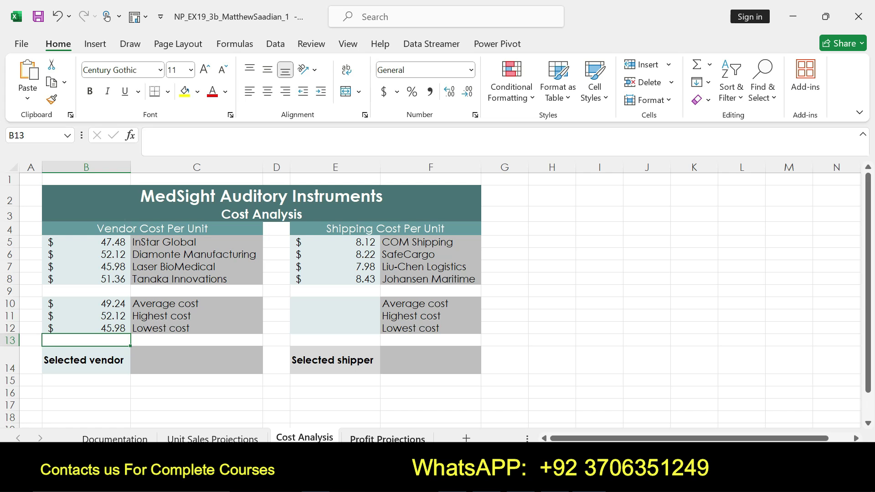
Glance at the Profit Projections and Unit Sales Projections sheets, then return to Cost Analysis
{"action": "left_click", "coordinate": [387, 439]}
{"action": "left_click", "coordinate": [213, 439]}
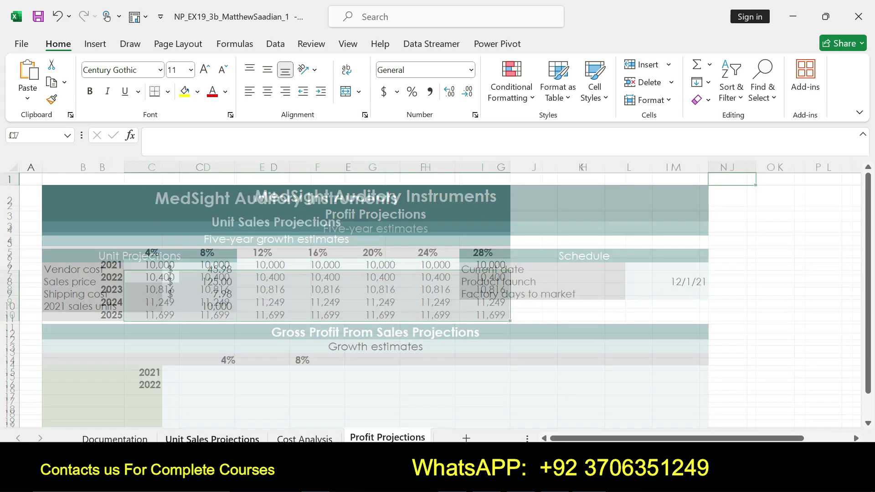
{"action": "key", "text": "ctrl+Page_Down"}
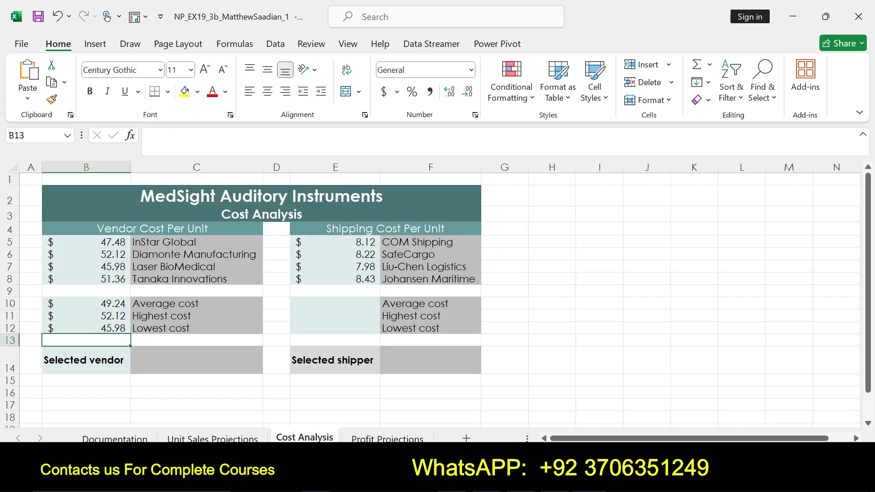
Enter =AVERAGE(E5:E8) in E10 to show the $8.19 average shipping cost, then begin =max in E11
{"action": "left_click", "coordinate": [335, 303]}
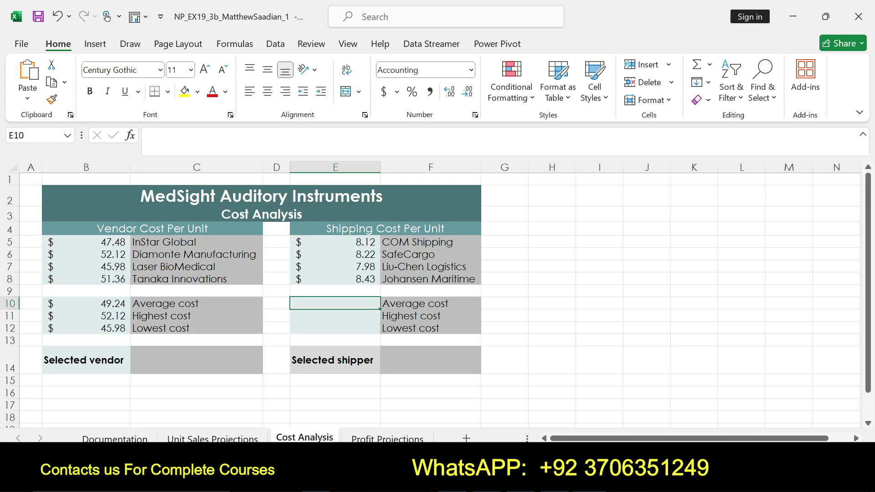
{"action": "type", "text": "="}
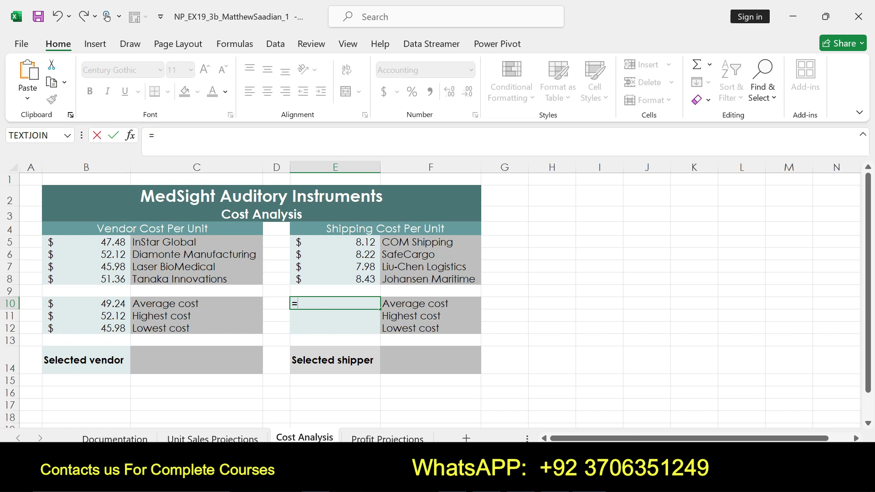
{"action": "type", "text": "avr"}
{"action": "key", "text": "BackSpace"}
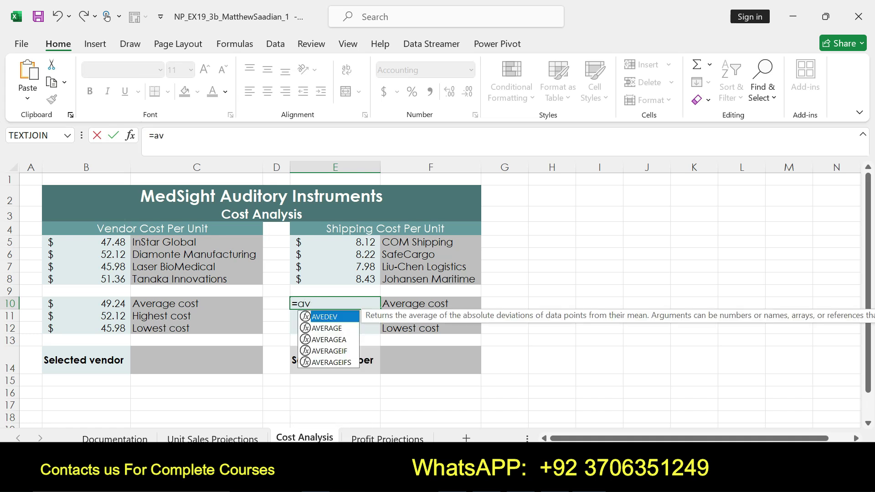
{"action": "key", "text": "Down"}
{"action": "key", "text": "Tab"}
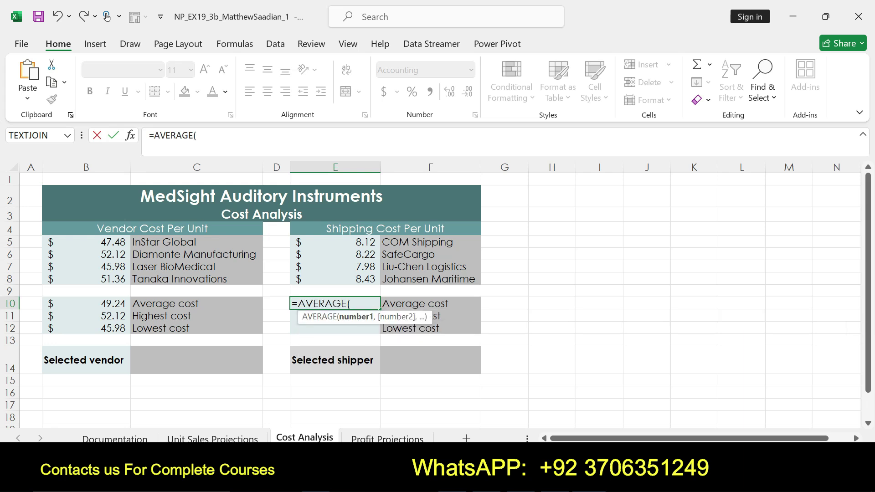
{"action": "left_click_drag", "start_coordinate": [334, 242], "coordinate": [335, 279]}
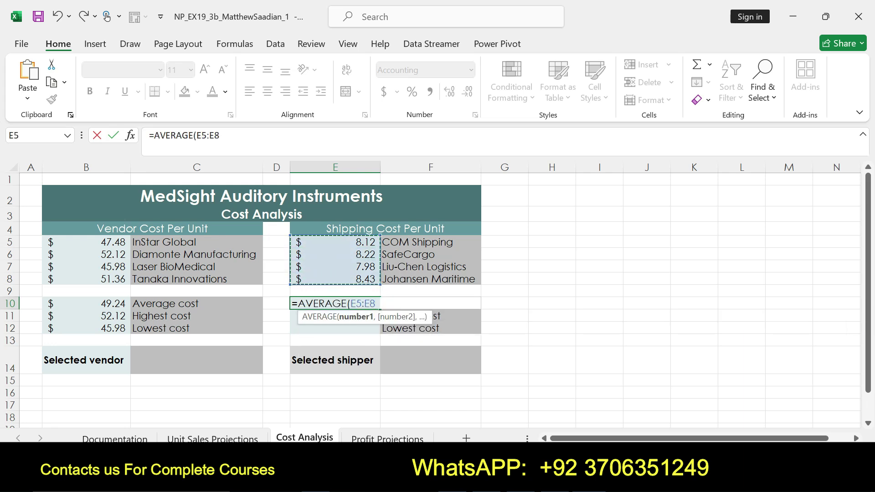
{"action": "key", "text": "Return"}
{"action": "type", "text": "=max"}
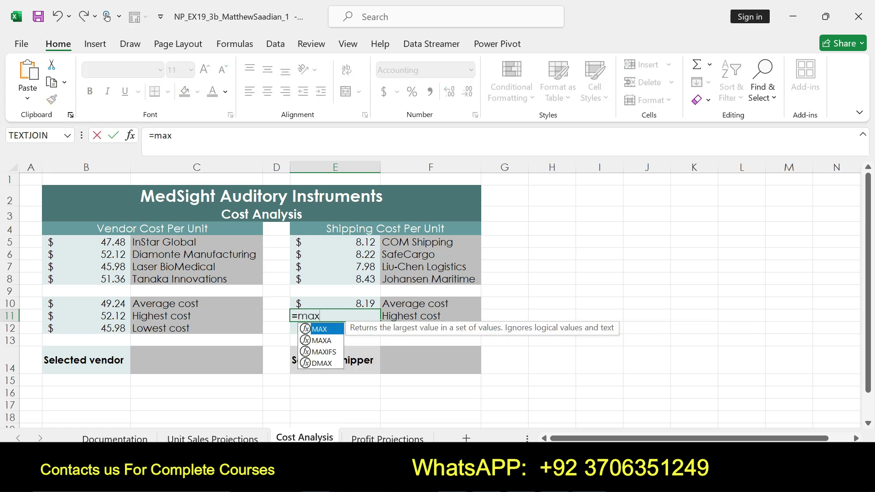